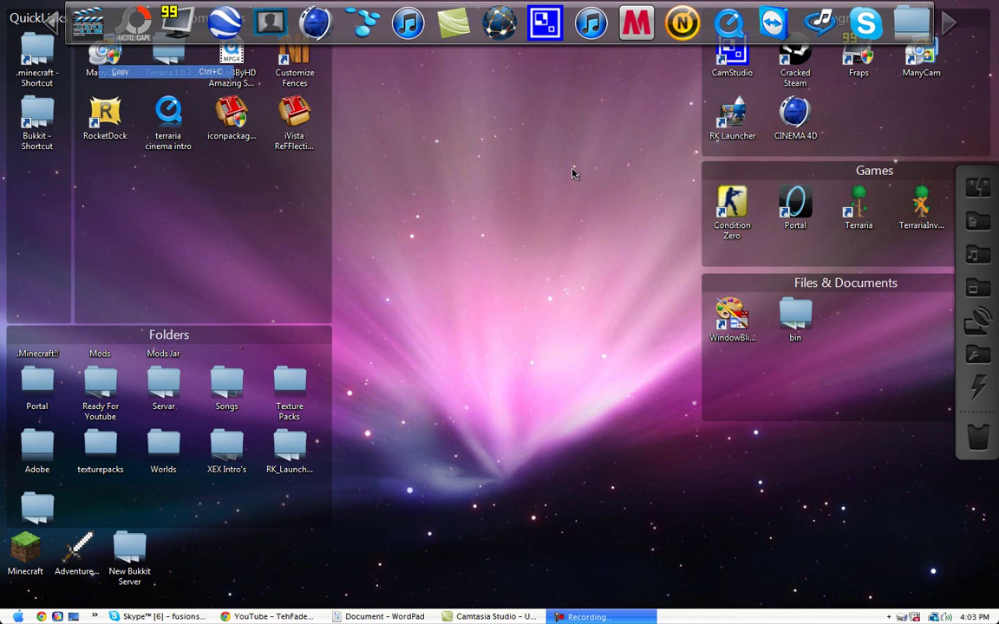
left_click_drag(665, 141, 387, 445)
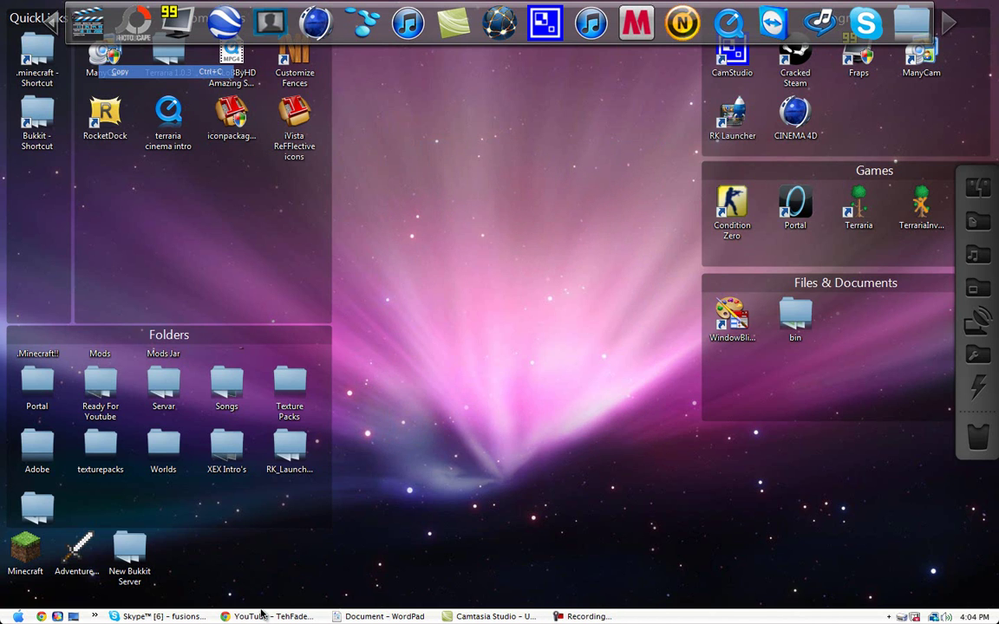
left_click_drag(384, 165, 586, 510)
- Switch to Chrome and open Google Images from the classic Google home page
left_click(252, 618)
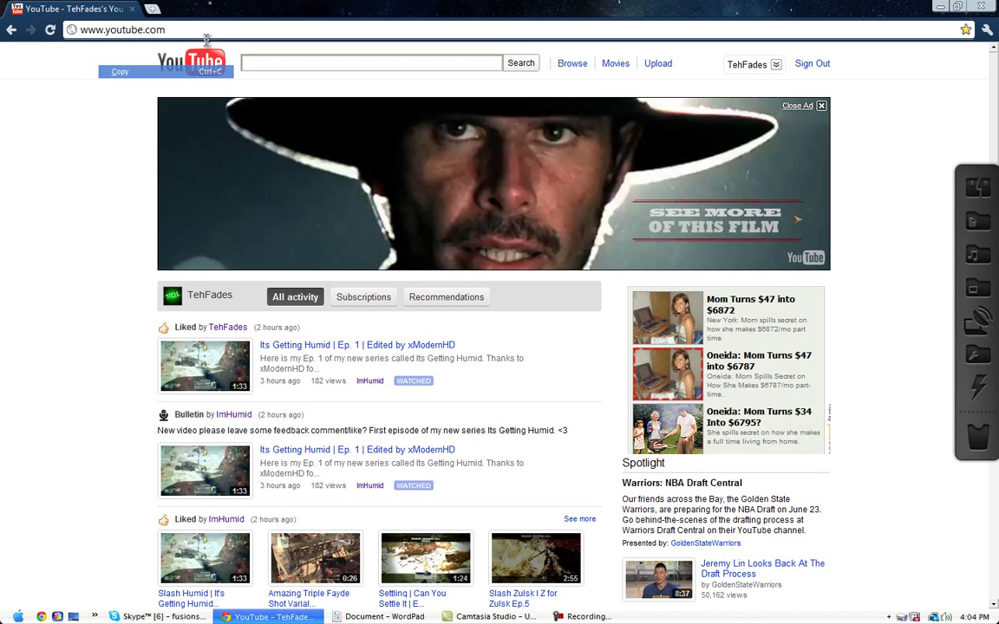
left_click(204, 35)
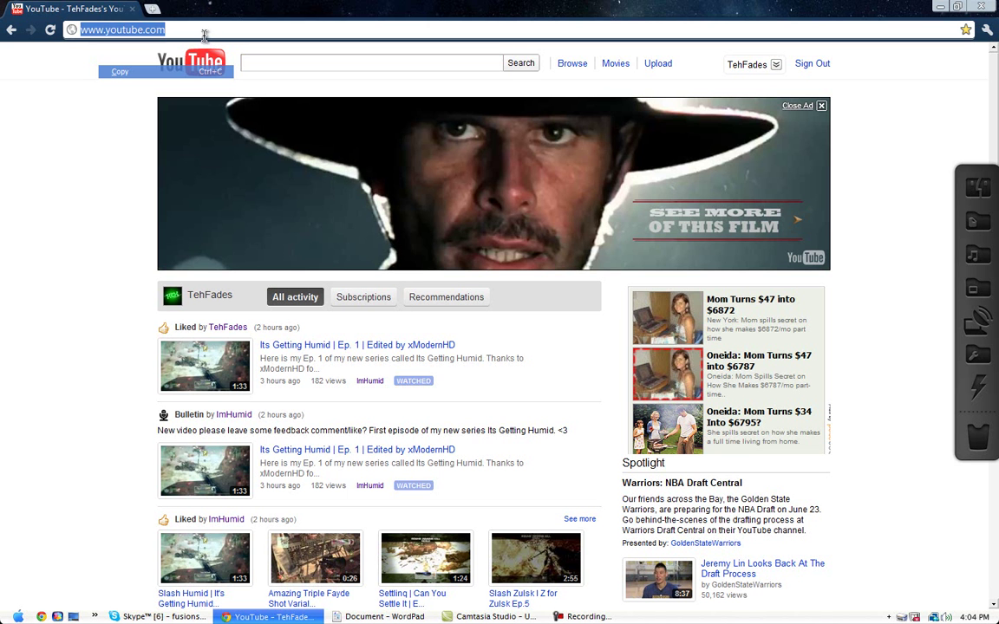
type("goo")
key("Return")
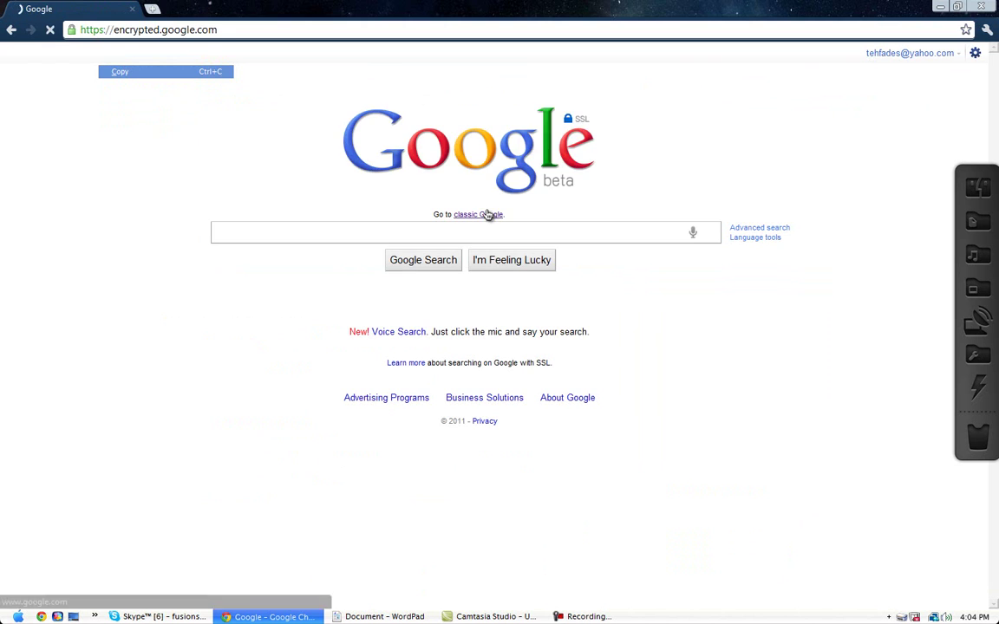
left_click(488, 215)
left_click(47, 56)
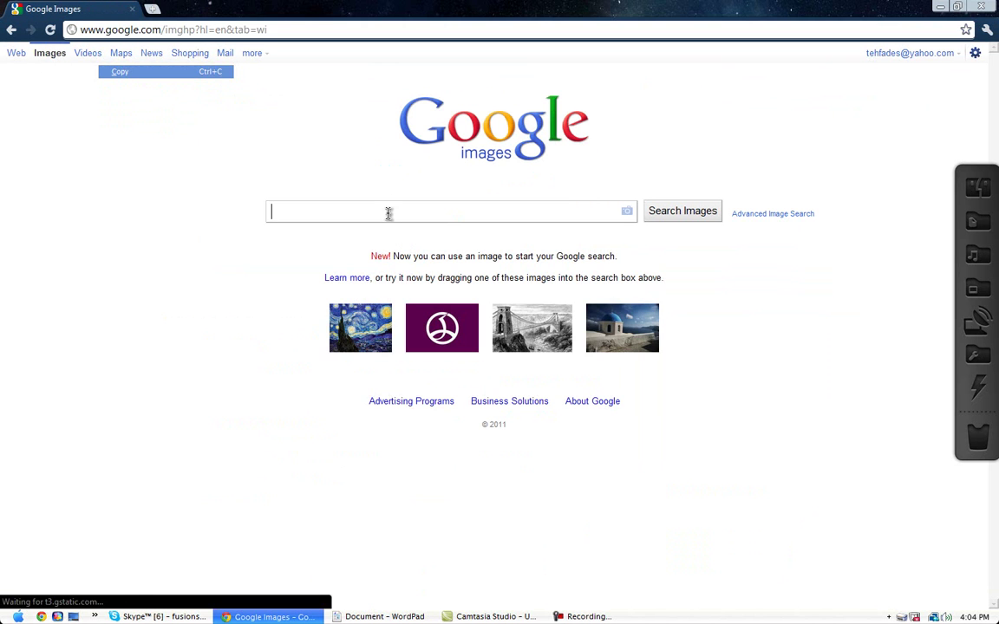
- Search Google Images for "Snow Leopard wallpaper"
type("Snow ")
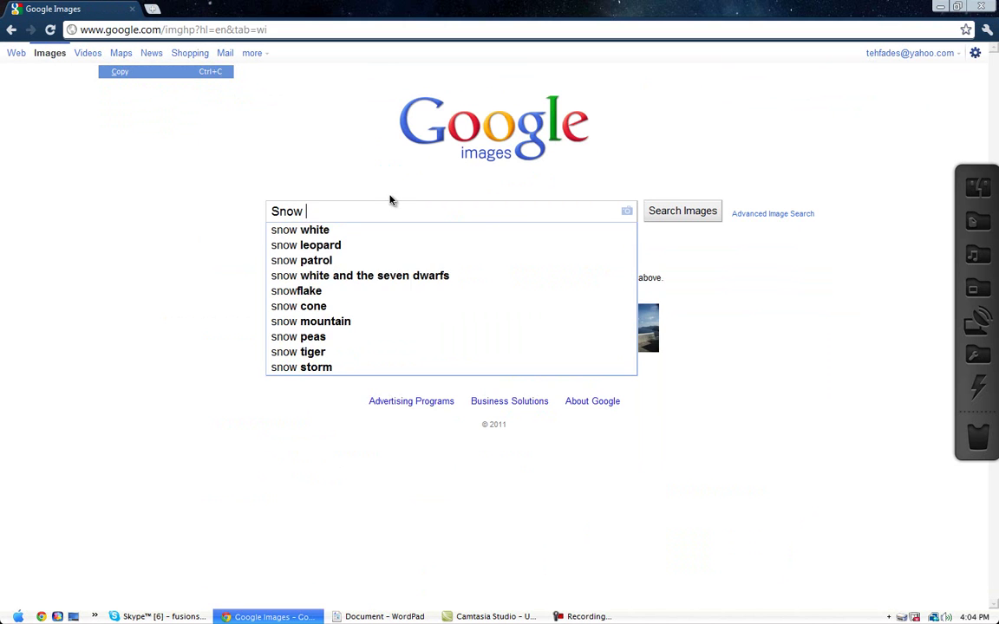
type("Leopar")
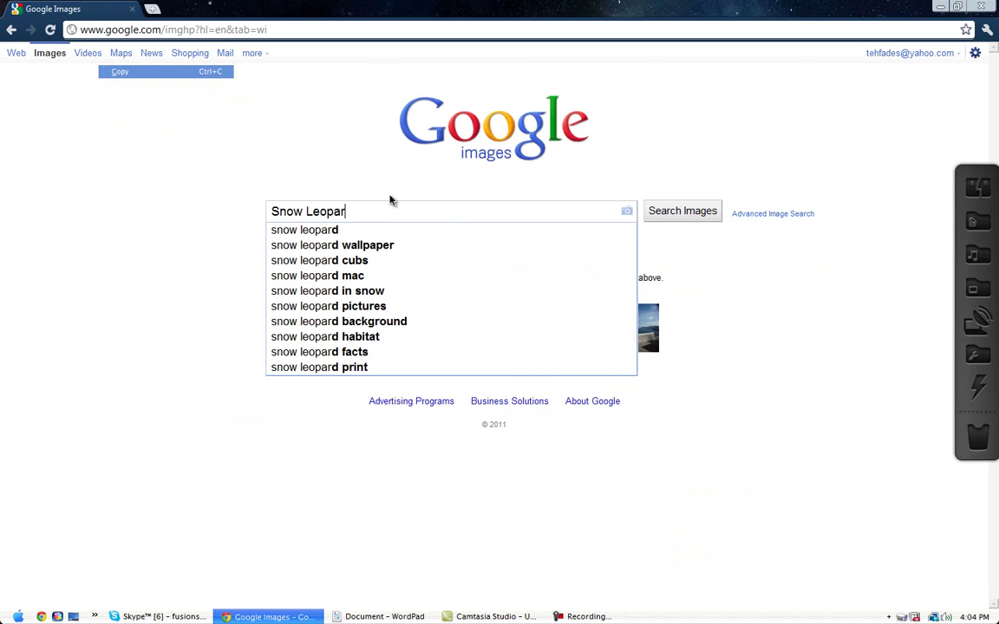
type("d wallpapp")
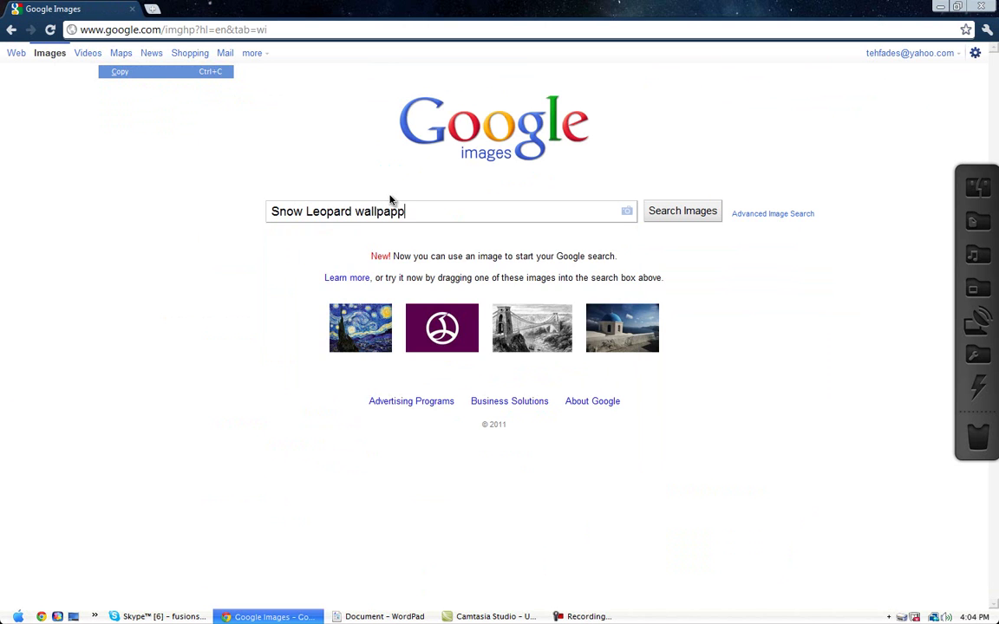
key("BackSpace")
type("er")
key("Return")
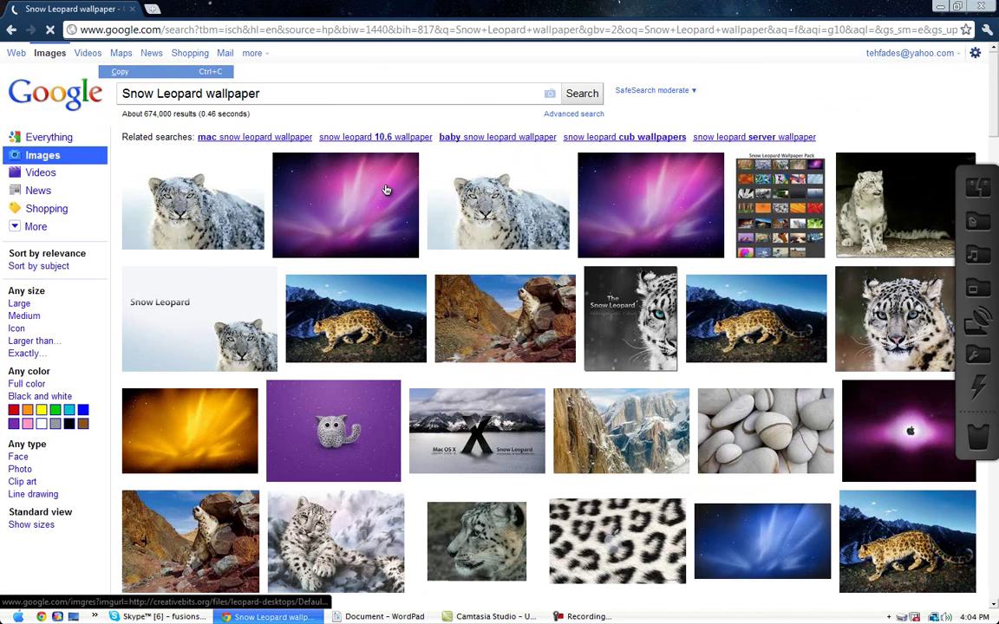
- View the second purple aurora wallpaper result on its Flickr page, then return to the image results
scroll(455, 194, "down", 1)
scroll(485, 193, "up", 1)
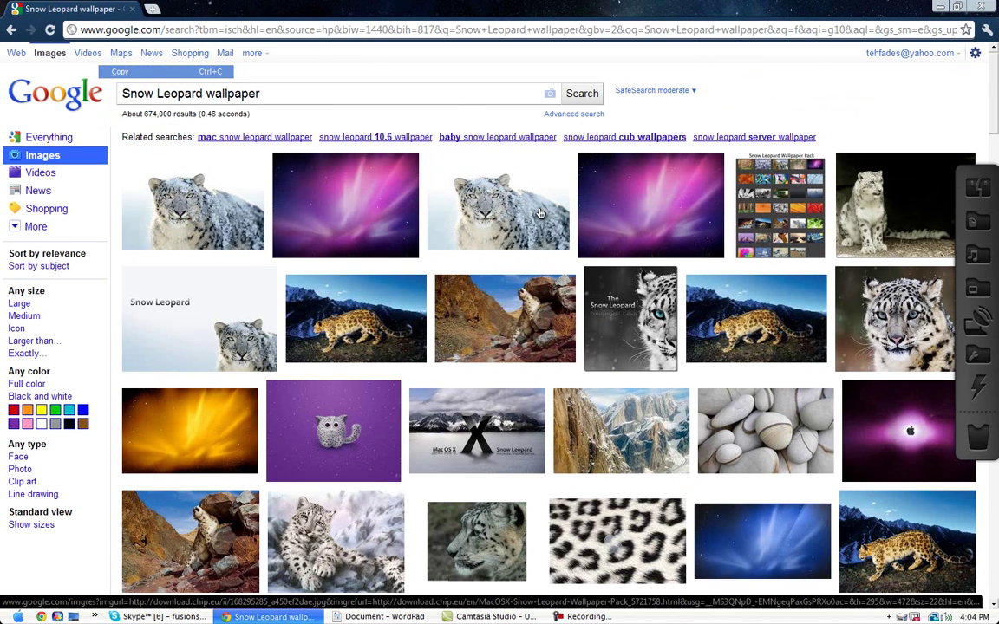
left_click(687, 216)
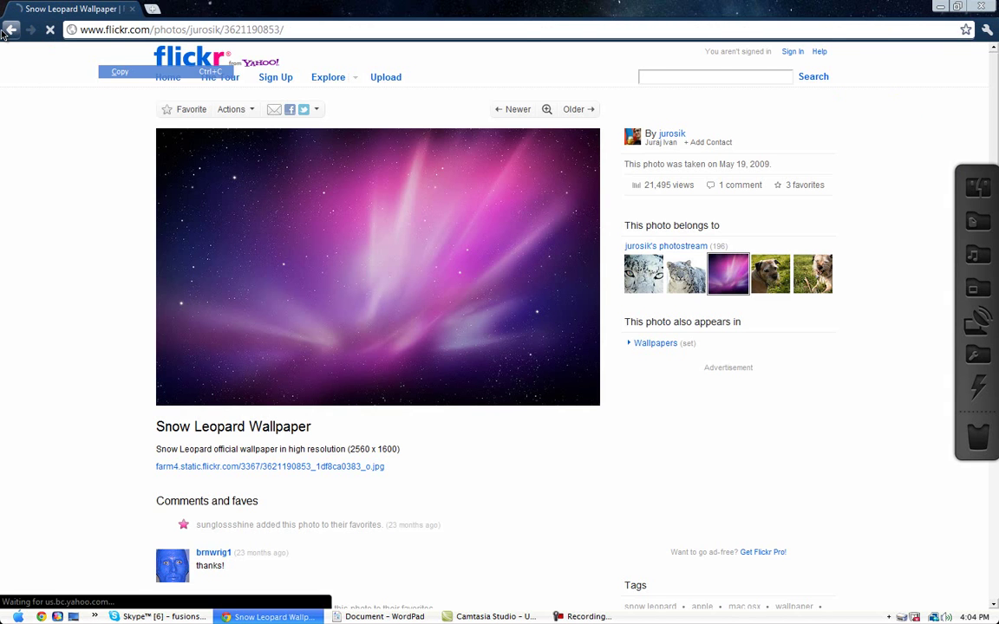
left_click(11, 29)
- Check the link list in the WordPad document against the wallpaper image results in Chrome
left_click(381, 616)
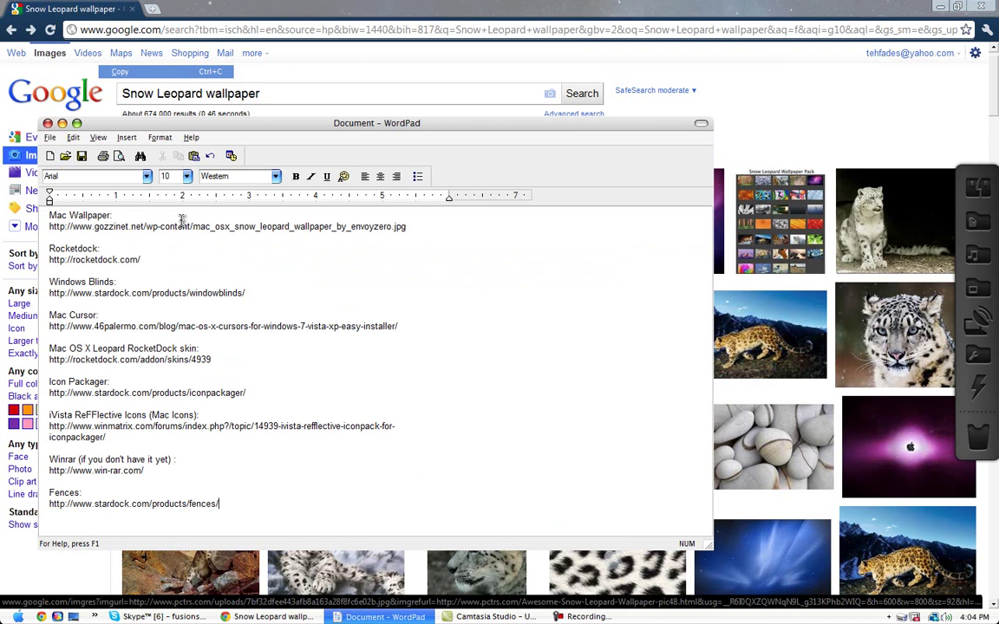
left_click(370, 73)
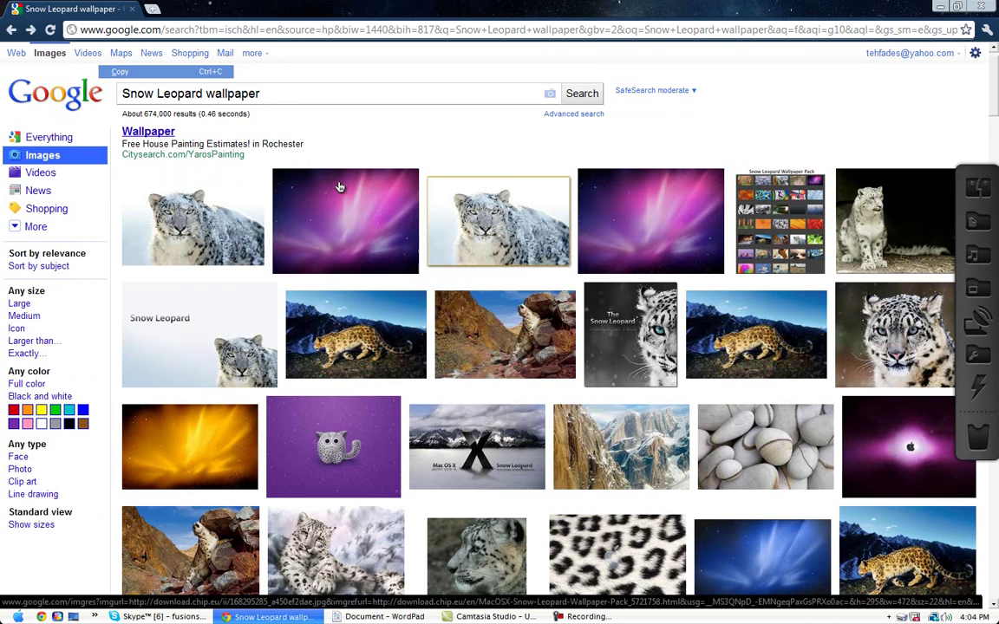
mouse_move(382, 212)
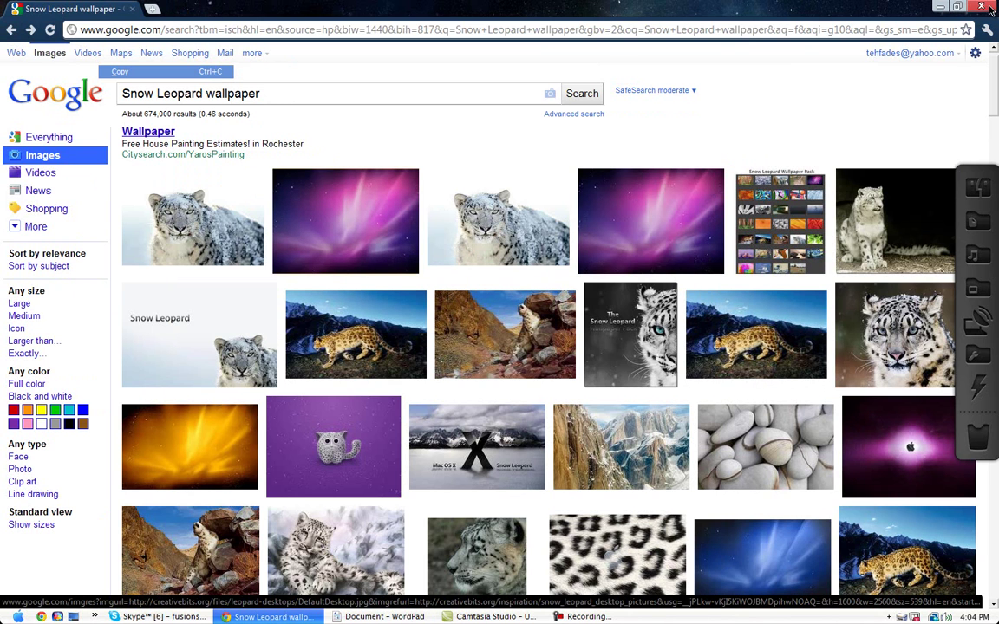
left_click(384, 616)
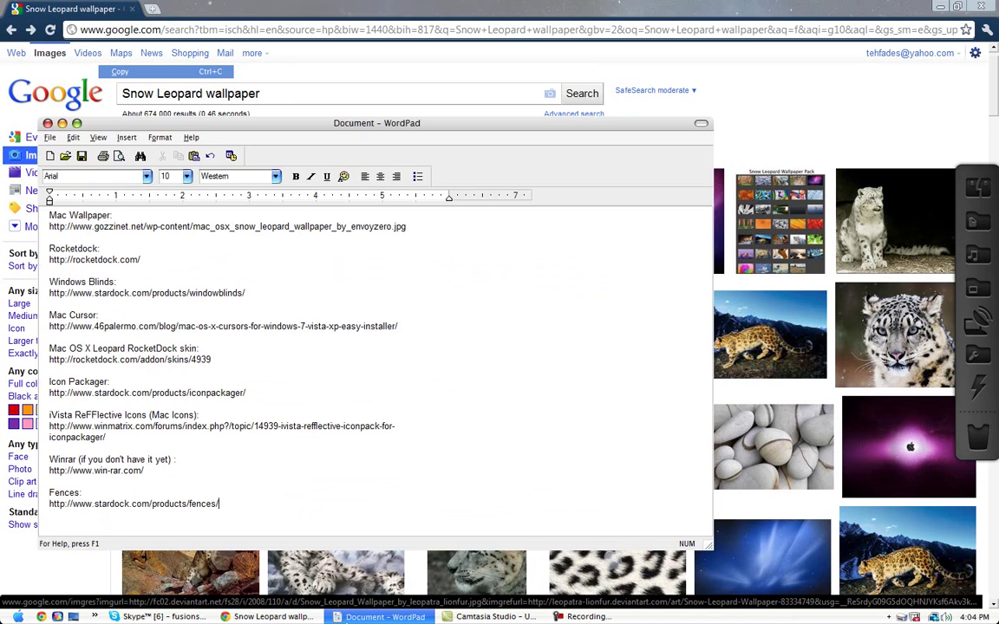
- Switch to Chrome, go to rocketdock.com and open the RocketDock download page
left_click(271, 617)
left_click(162, 30)
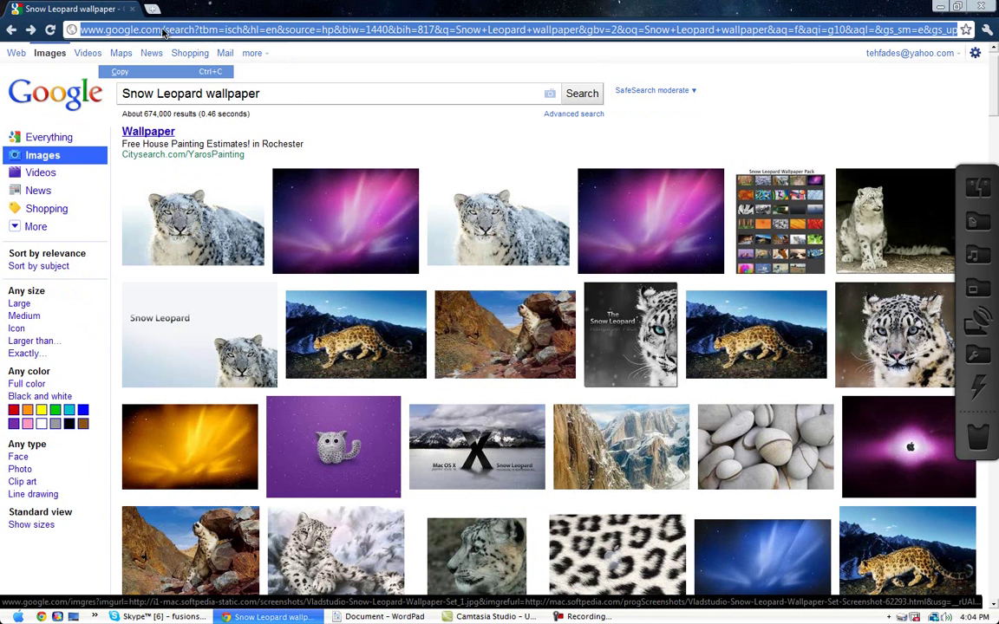
type("rocketdock.com")
key("Return")
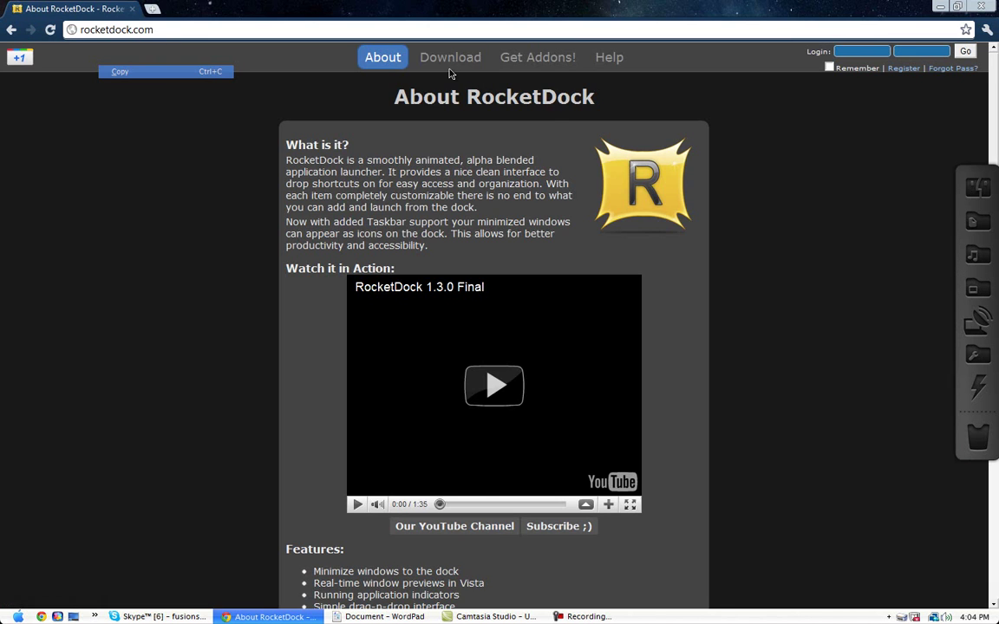
left_click(451, 60)
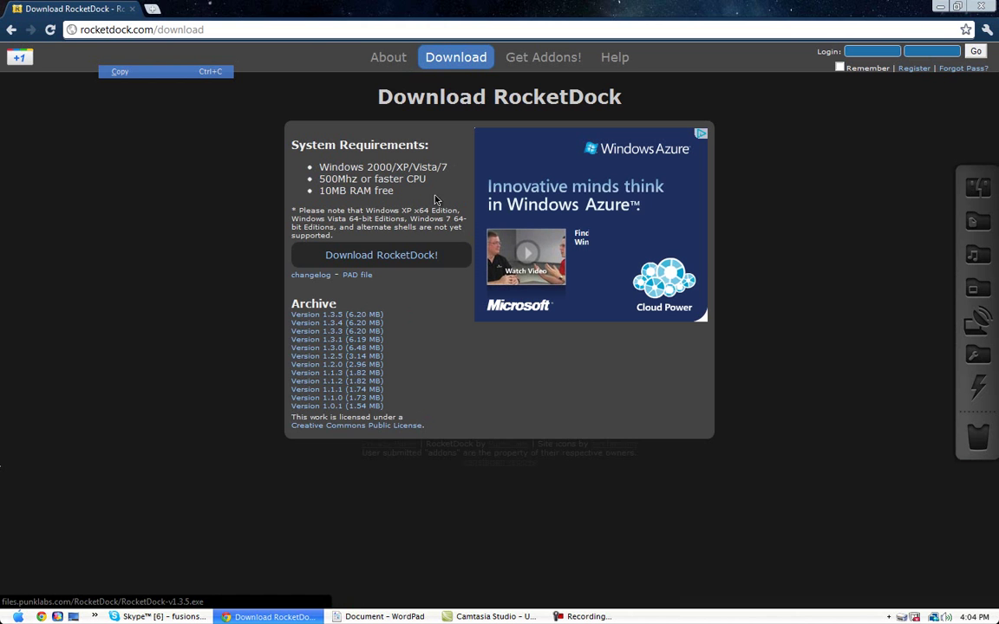
- Switch to the WordPad document and copy the link listed under Mac Cursor
left_click(408, 617)
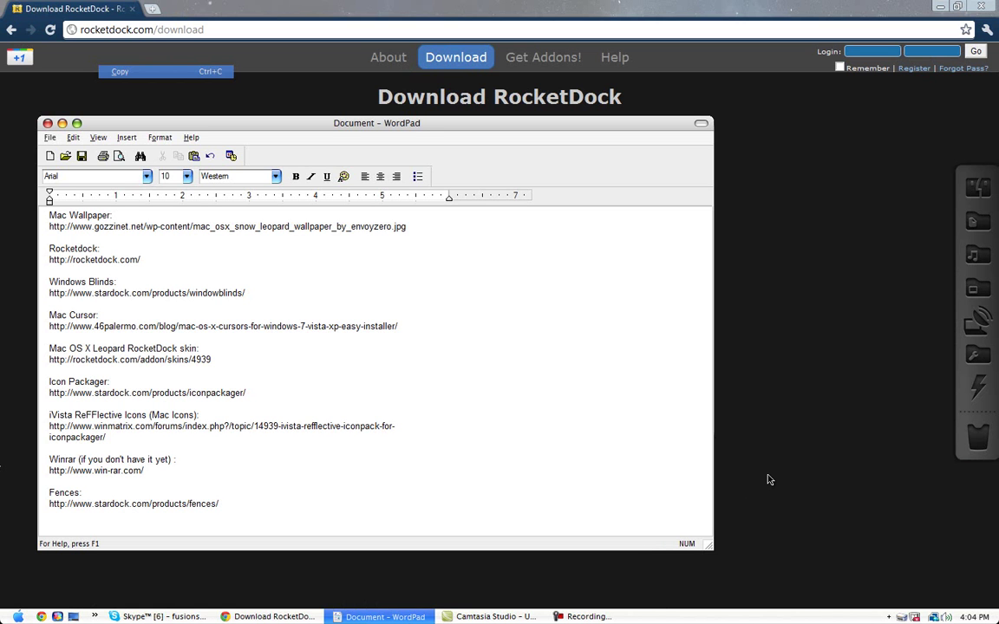
key("alt+Tab")
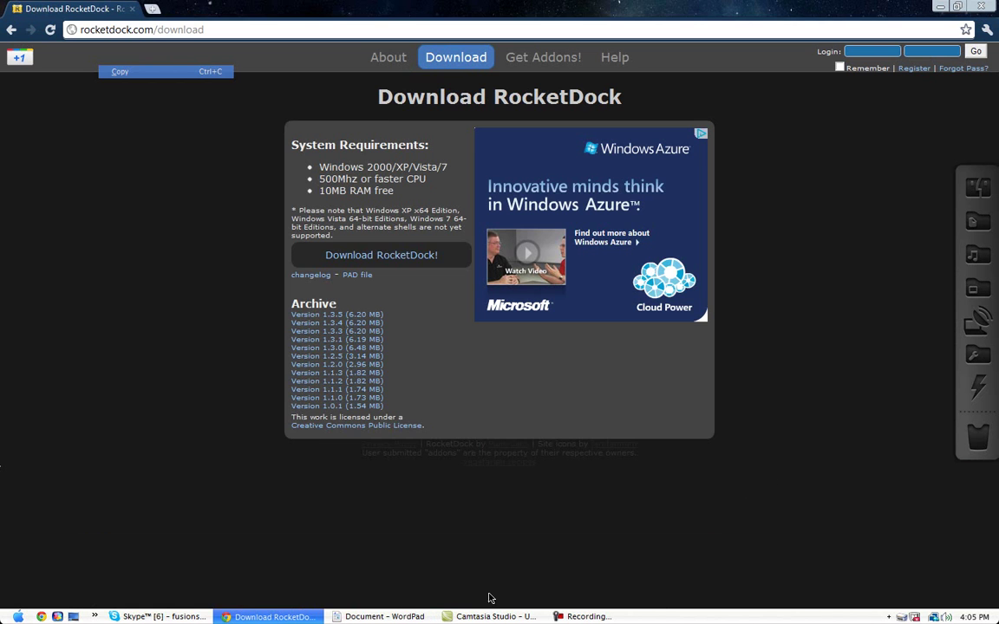
key("alt+Tab")
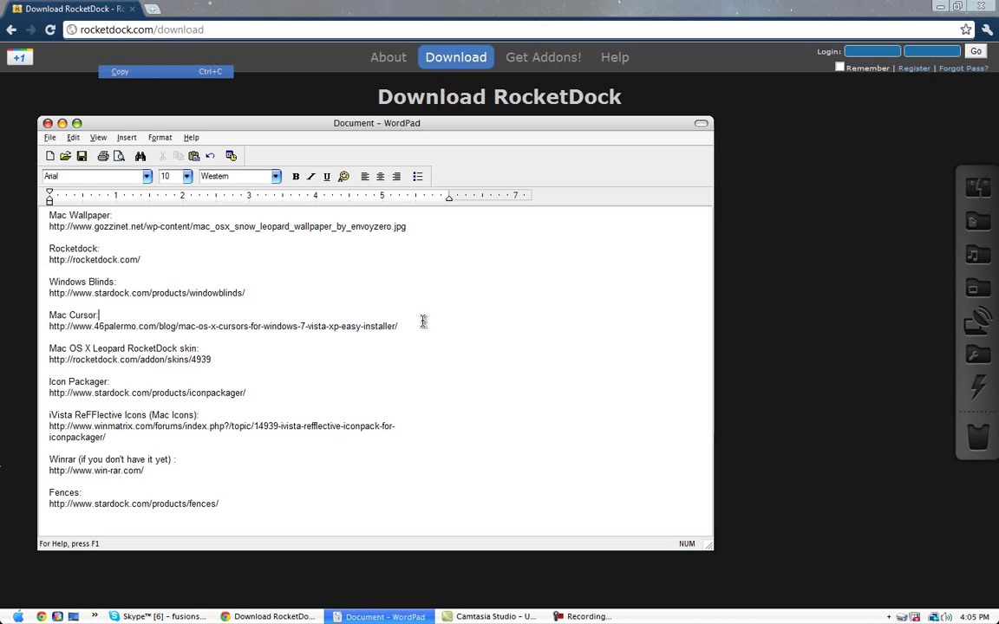
left_click_drag(152, 315, 507, 327)
right_click(344, 335)
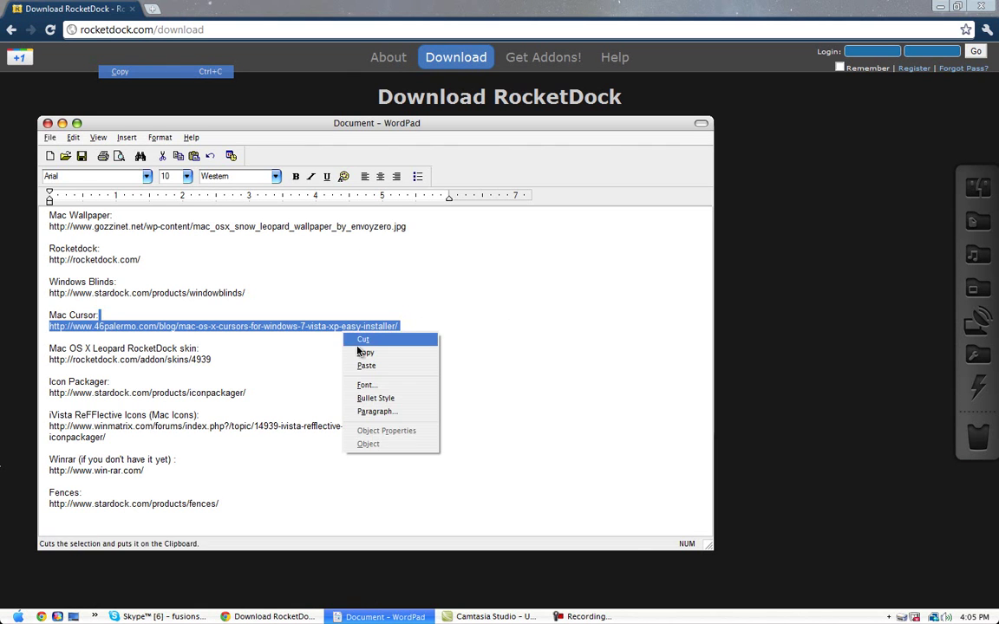
left_click(368, 354)
- Open the copied Mac cursor link in Chrome and highlight the link text for the Mac OS X Cursors Easy Installer
key("alt+Tab")
left_click(226, 32)
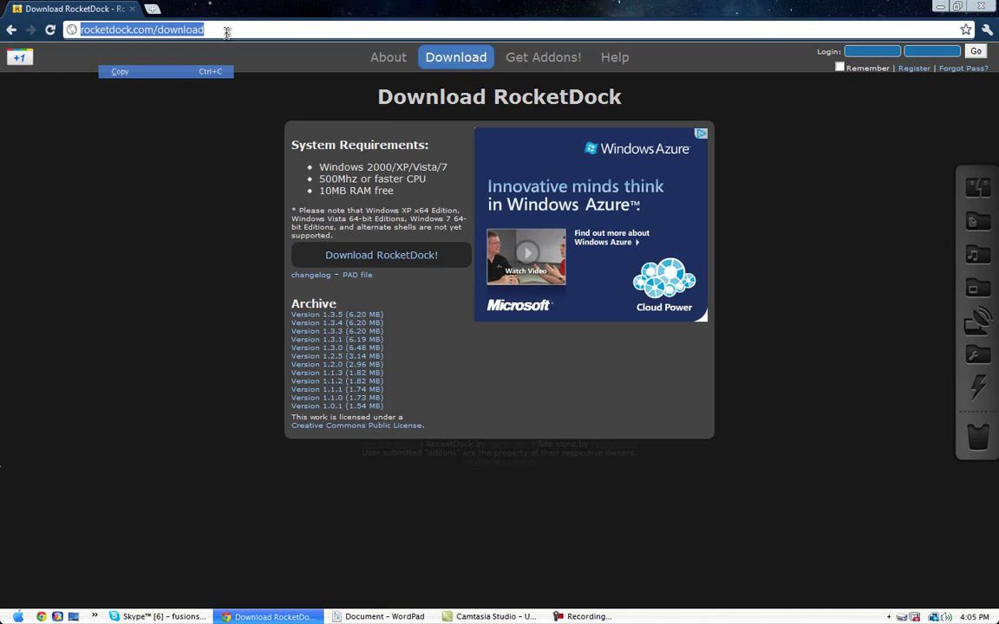
key("ctrl+v")
key("Return")
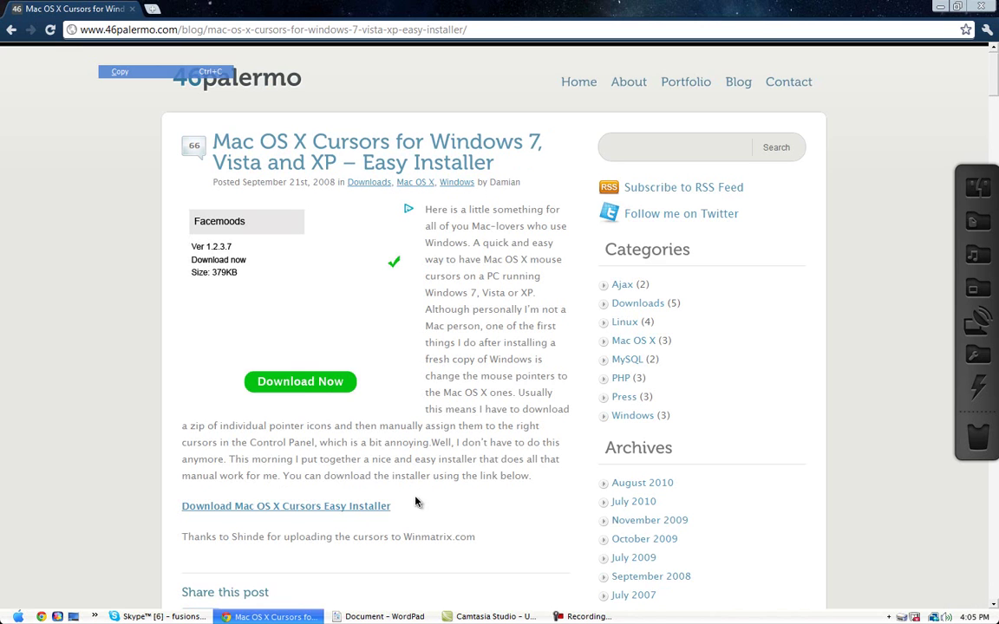
left_click_drag(391, 505, 254, 499)
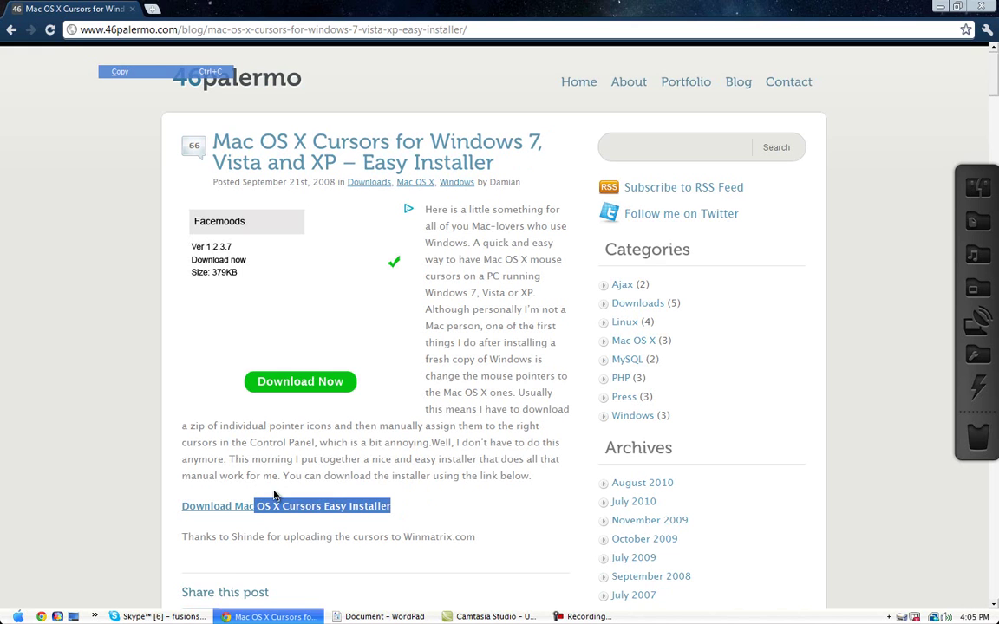
- Open Control Panel and bring up the mouse pointer appearance settings under Hardware and Sound
left_click(21, 618)
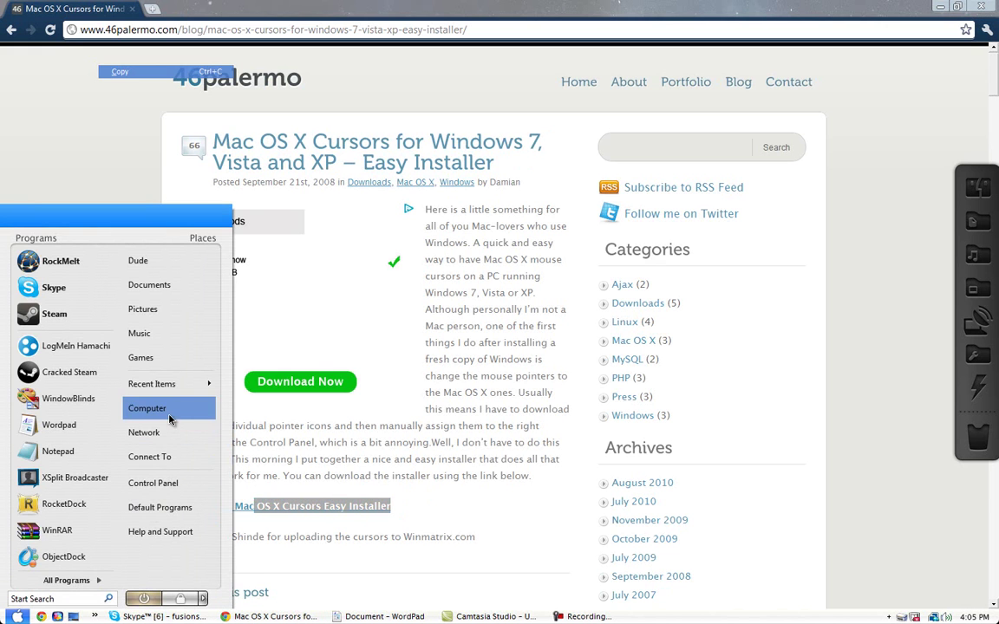
left_click(168, 484)
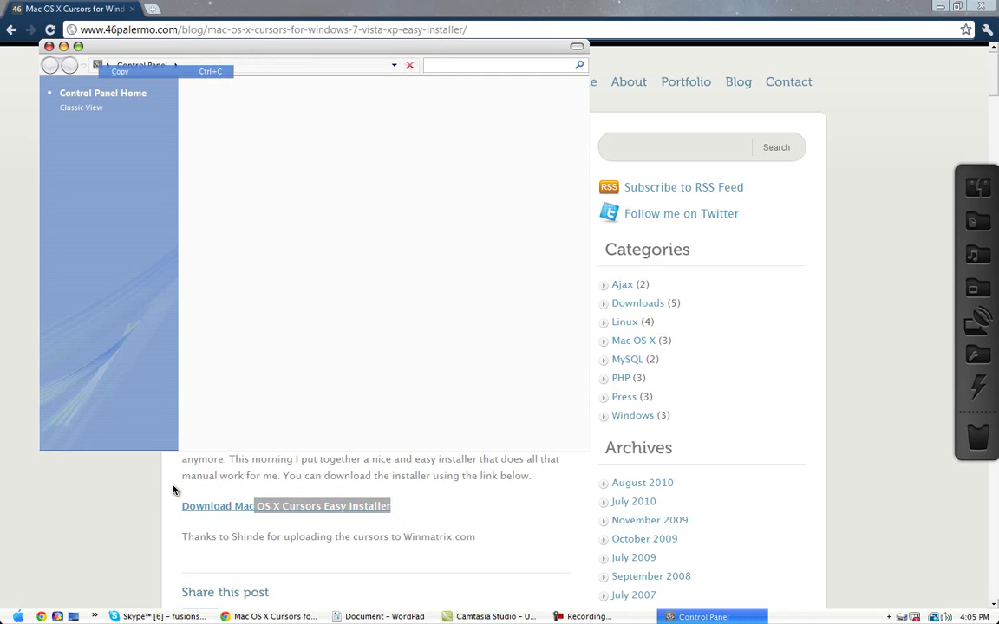
left_click_drag(202, 46, 528, 63)
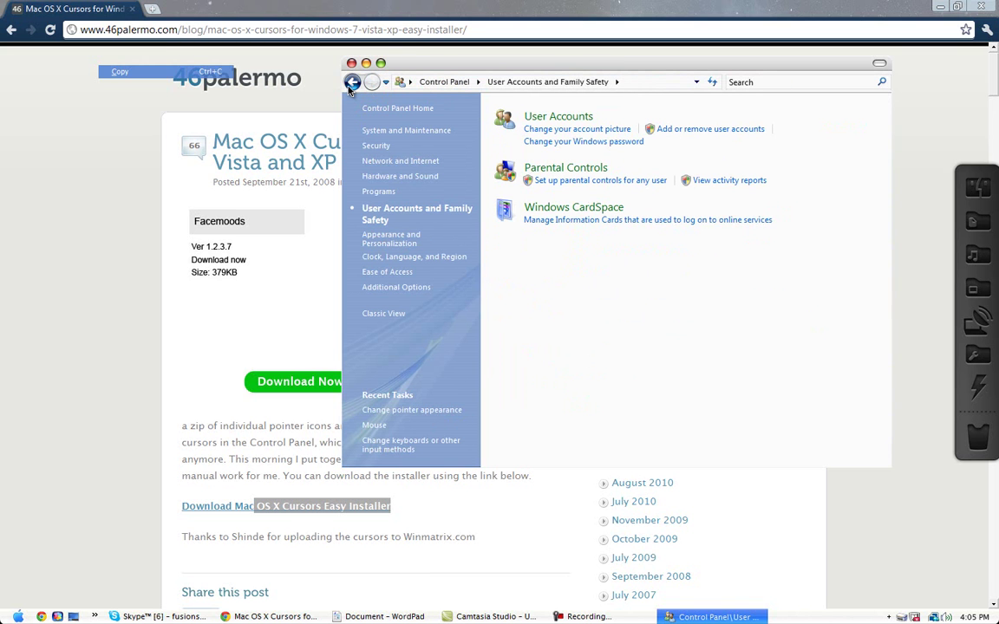
left_click(352, 84)
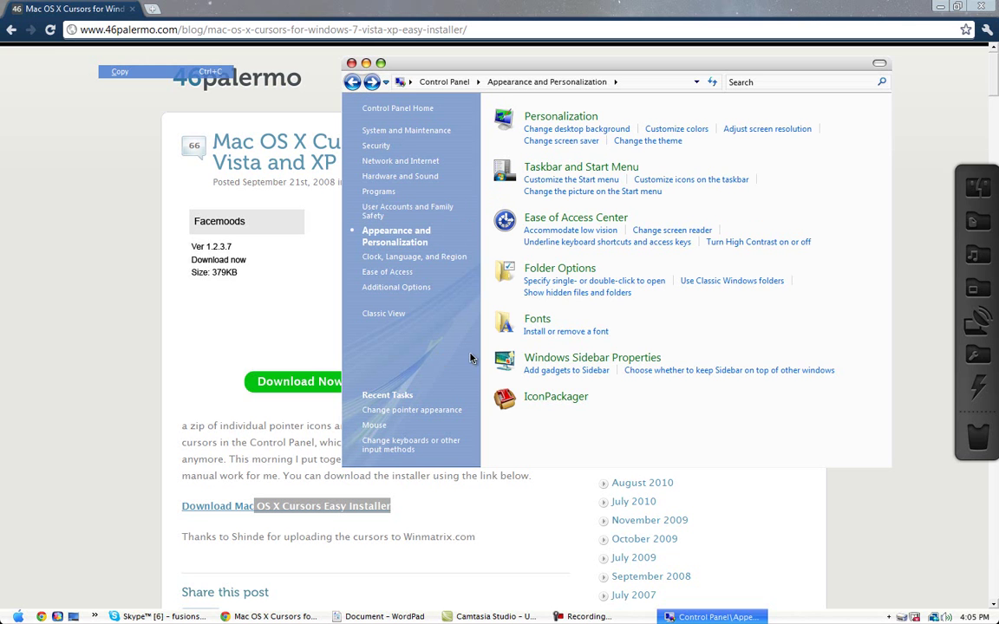
left_click(355, 84)
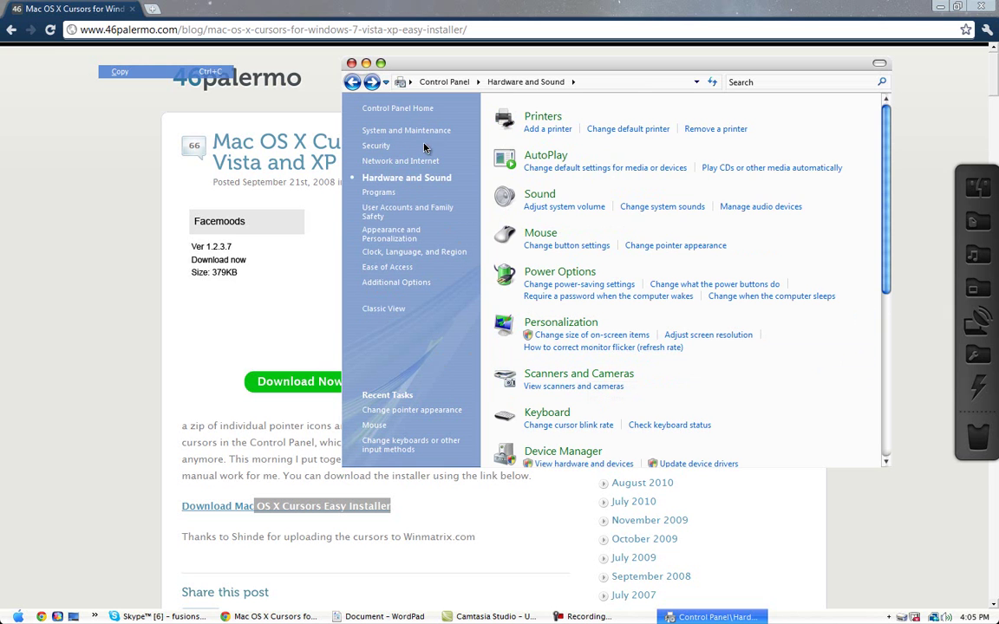
left_click(637, 247)
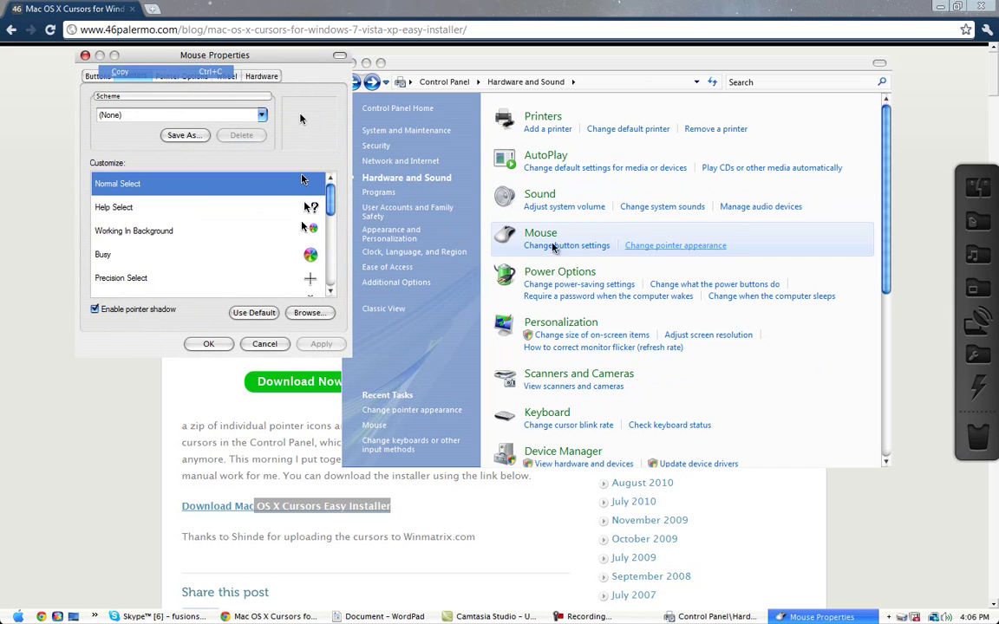
- Choose the Mac OS X pointer scheme and look through the cursors it contains
left_click(196, 115)
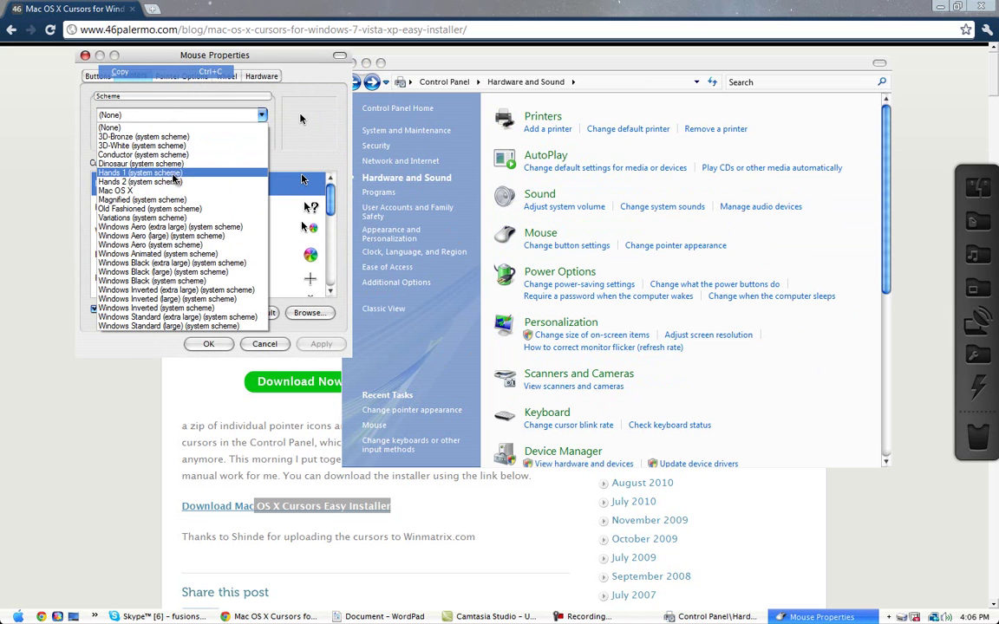
left_click(144, 191)
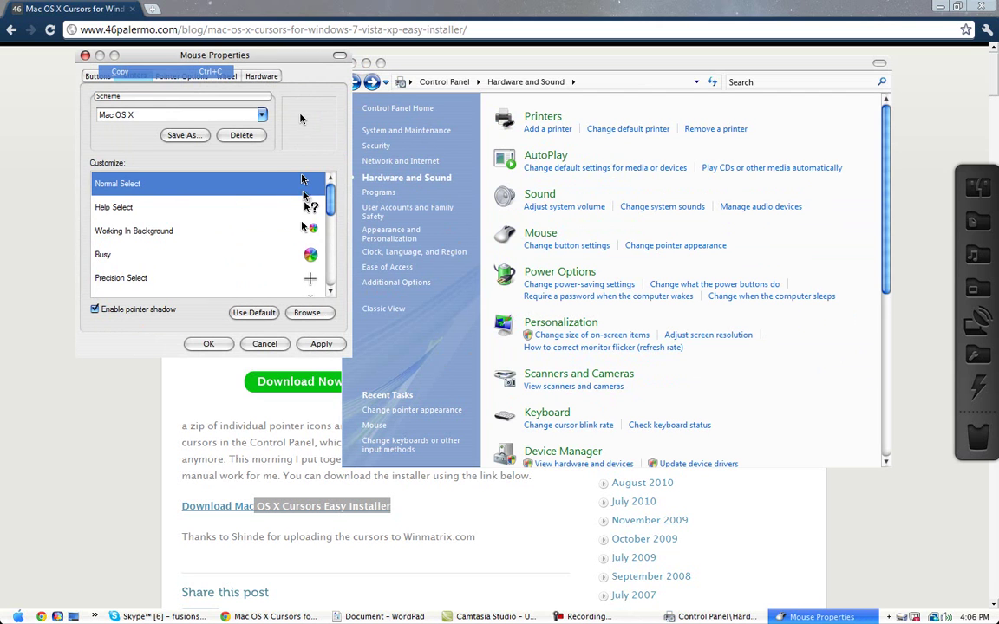
scroll(333, 204, "down", 2)
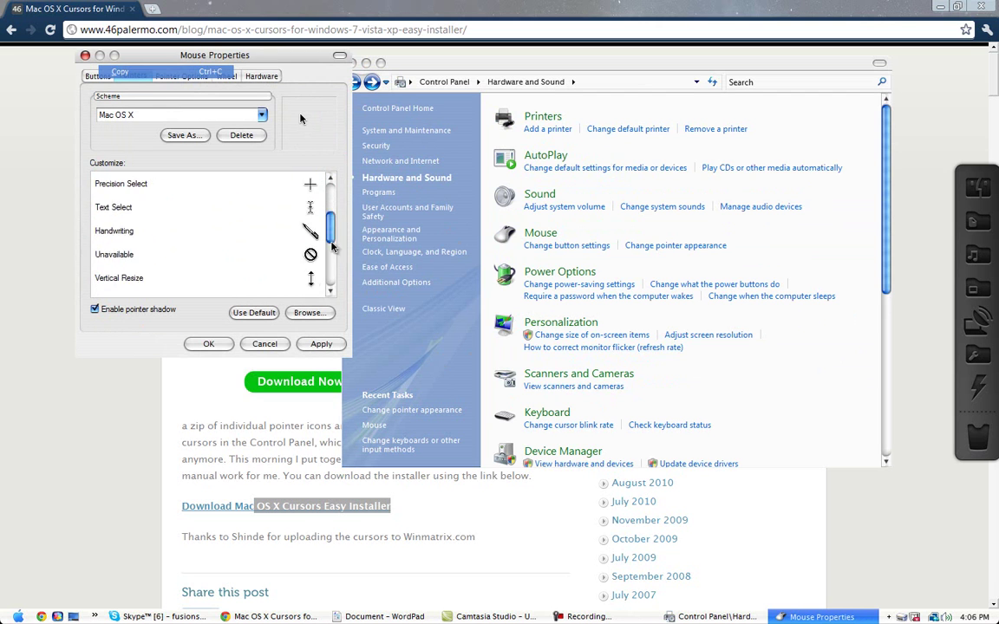
scroll(309, 194, "up", 2)
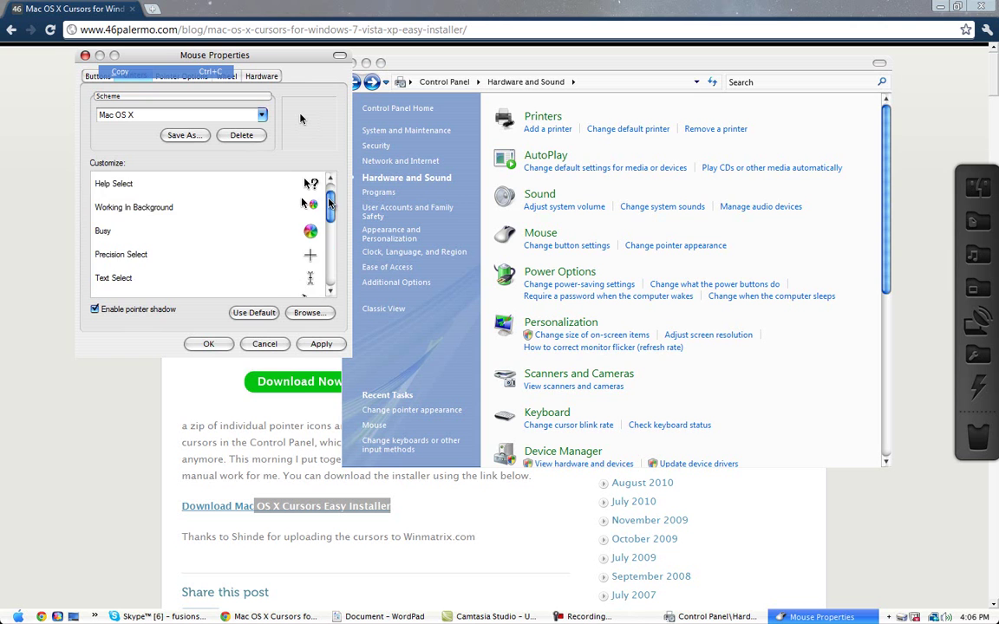
- Accept the Mac OS X pointer scheme and close the Control Panel window
scroll(331, 203, "up", 1)
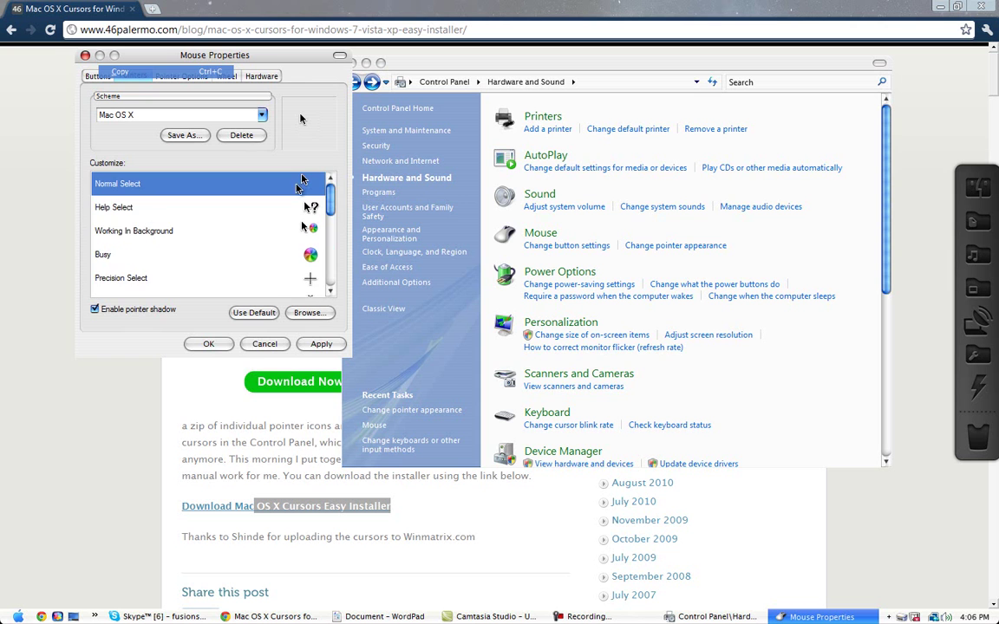
left_click(209, 344)
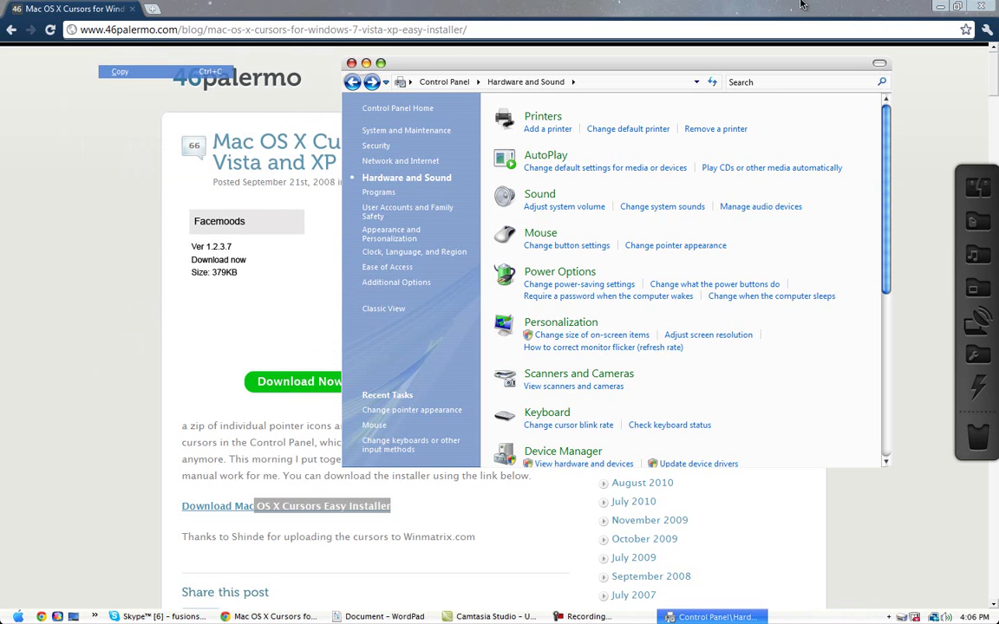
key("alt+F4")
- Switch to the WordPad document and copy the link listed under Mac OS X Leopard RocketDock skin
key("alt+Tab")
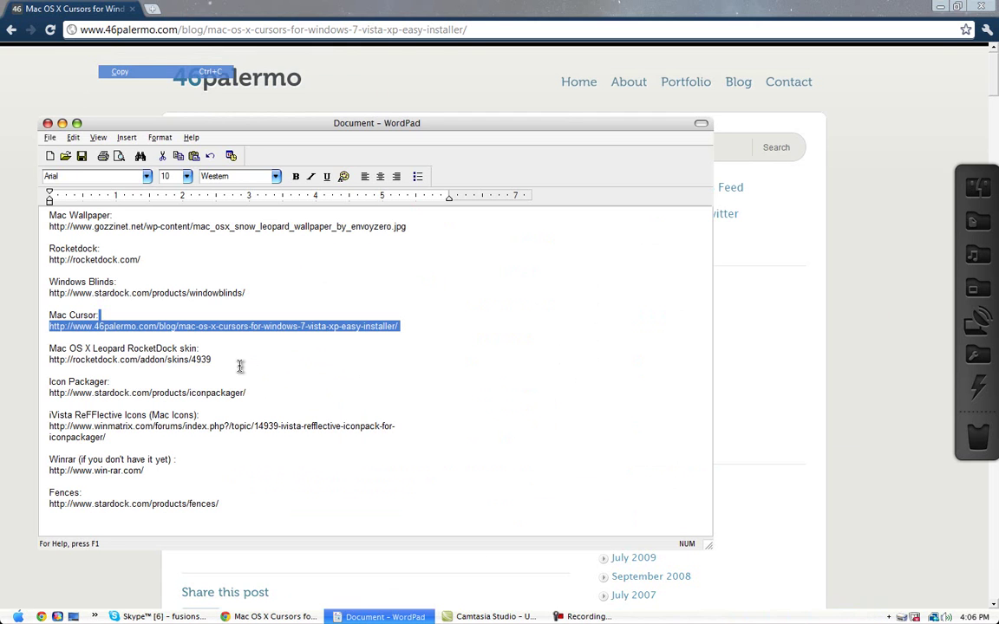
left_click_drag(239, 360, 47, 360)
right_click(61, 365)
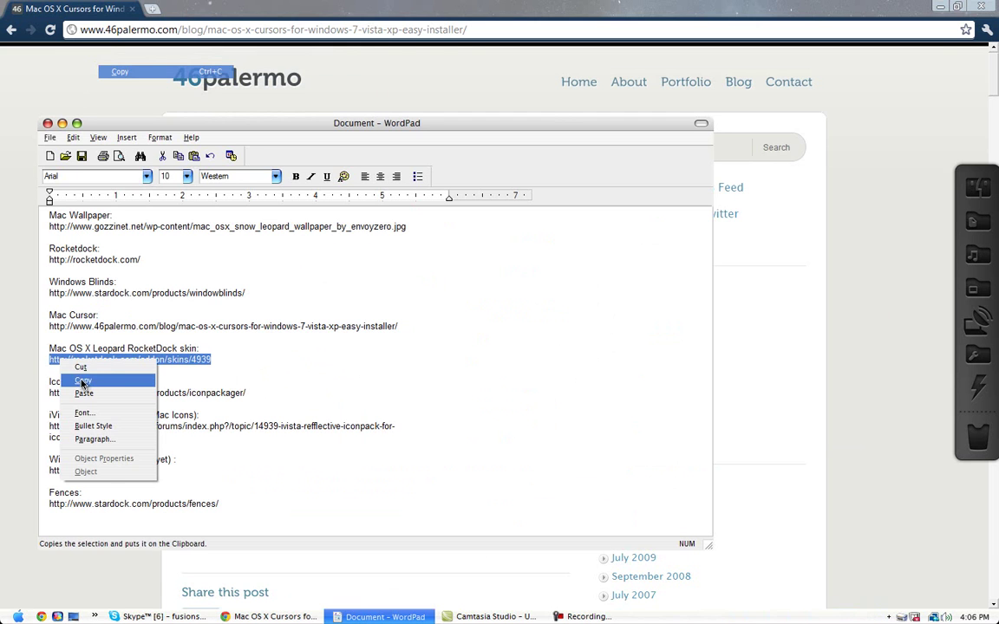
left_click(82, 385)
- Open the RocketDock add-ons page in a new Chrome tab and search the add-ons for Snow Leopard
left_click(151, 8)
left_click(152, 8)
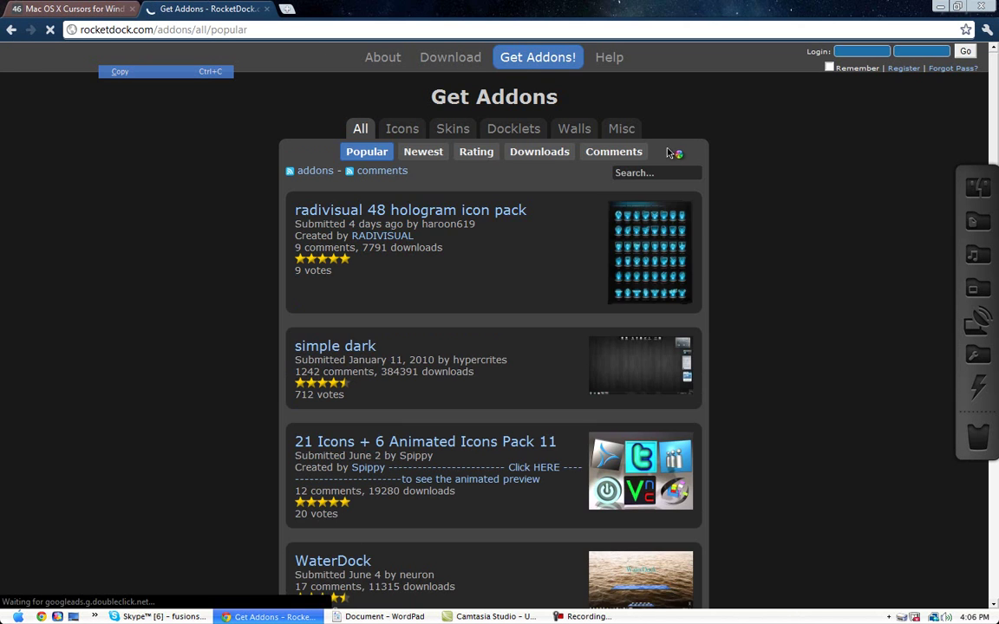
left_click(652, 173)
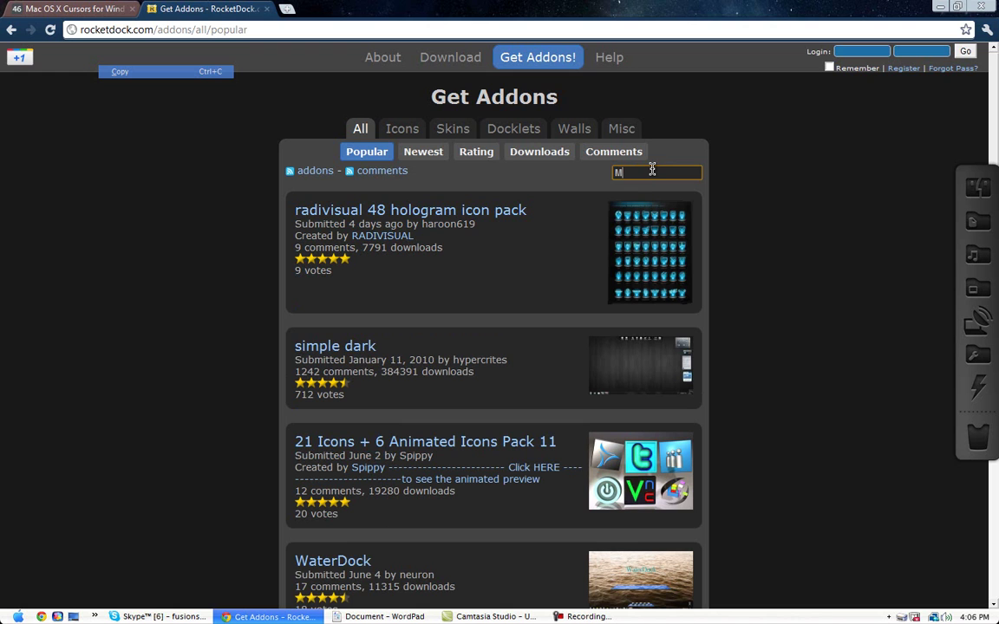
type("Snow L")
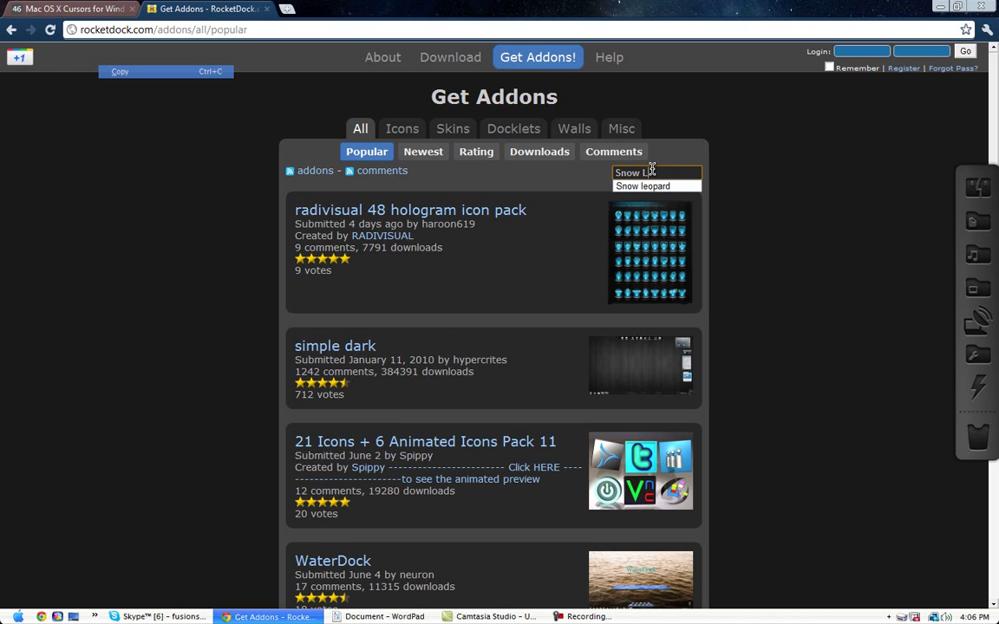
type("eopard")
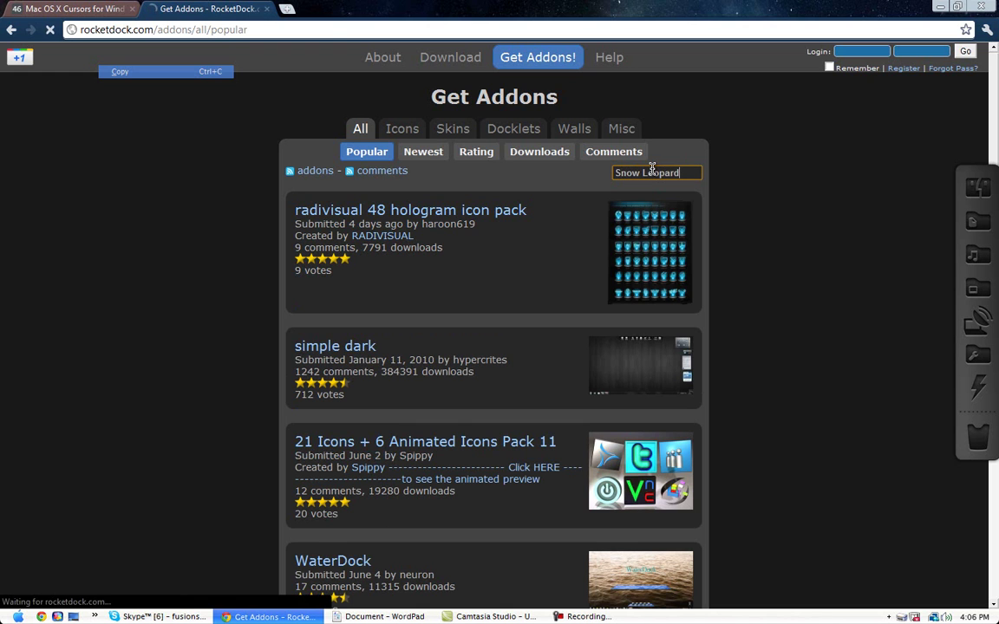
key("Return")
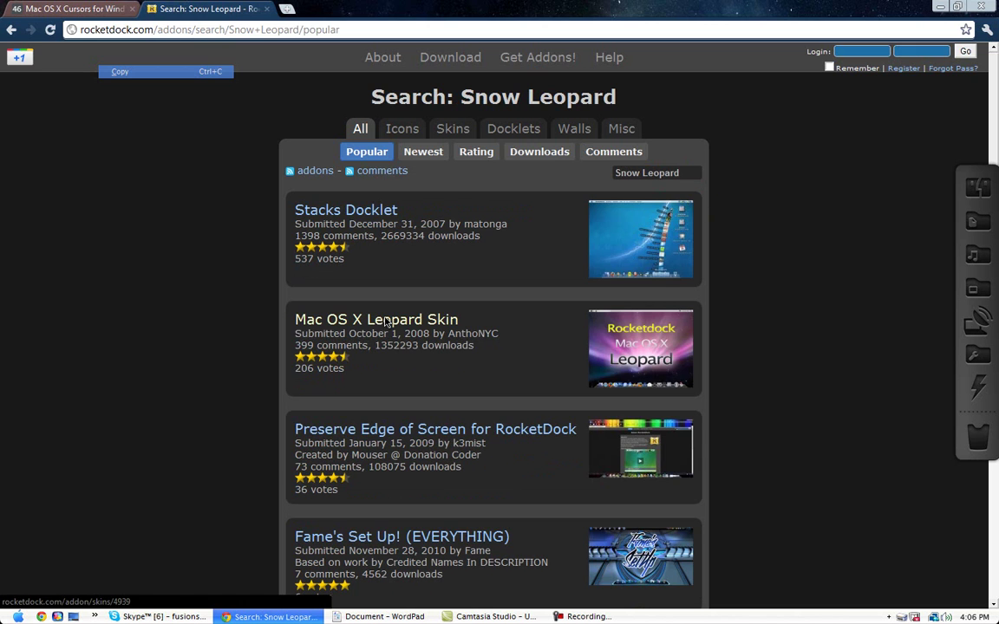
- Download the Mac OS X Leopard Skin from its add-on page and close that page
left_click(345, 319)
scroll(386, 321, "down", 3)
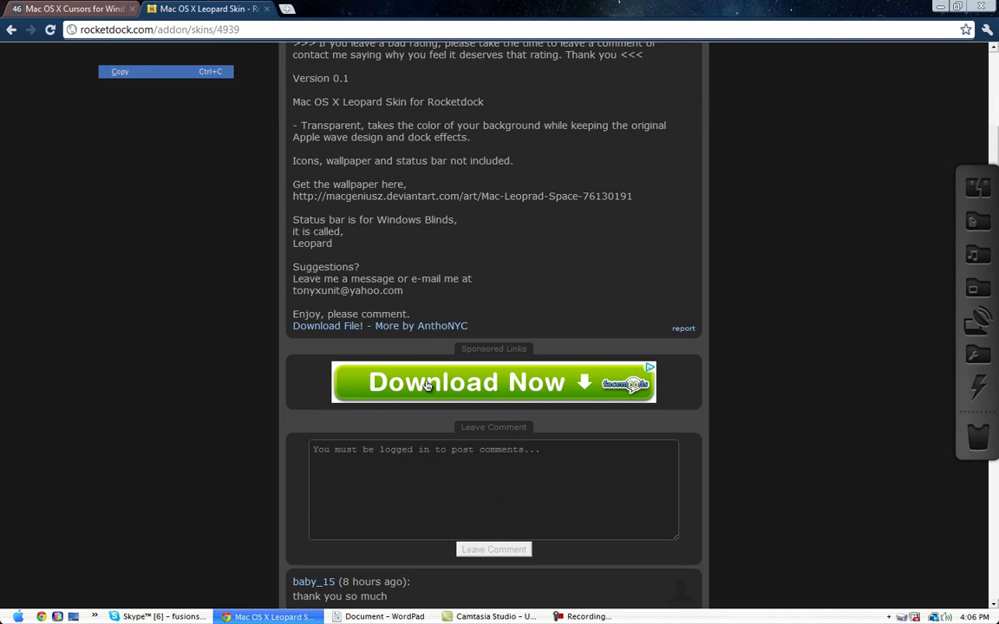
scroll(417, 378, "up", 3)
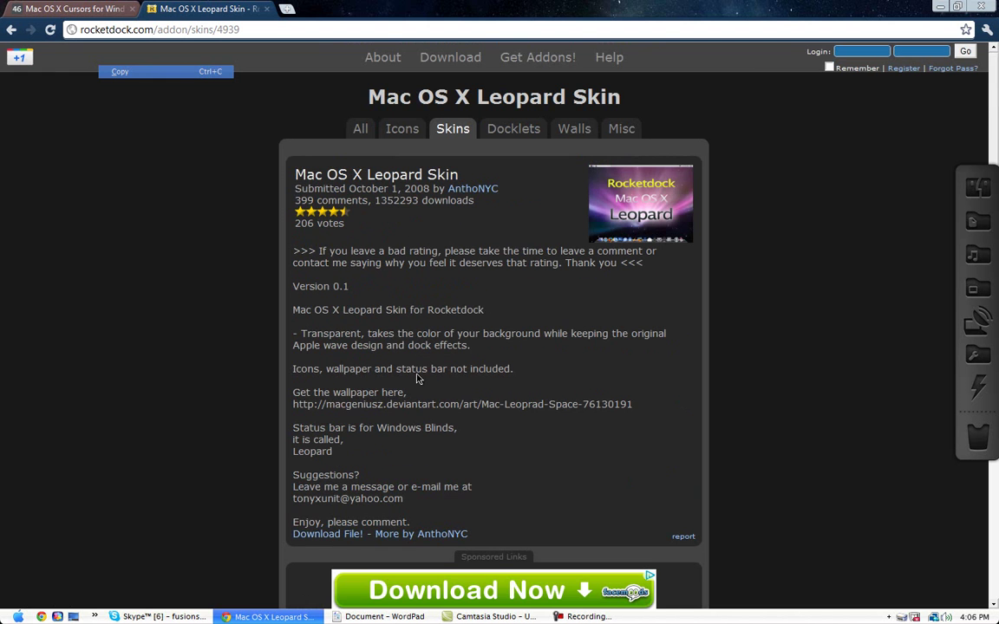
left_click(329, 535)
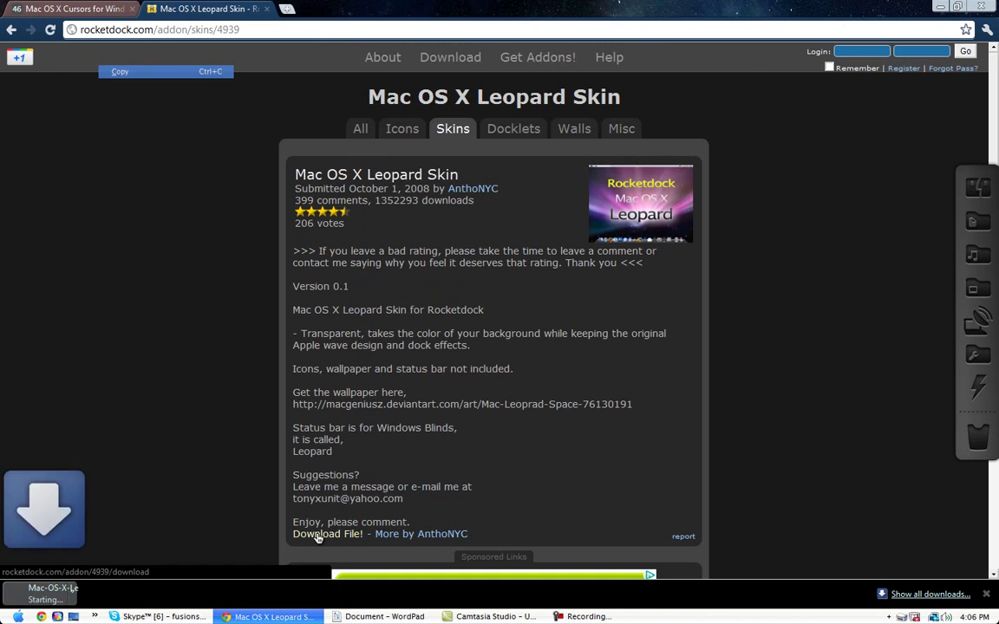
left_click(266, 8)
- Browse from Computer to the Program Files folder on the OS (C:) drive
key("super")
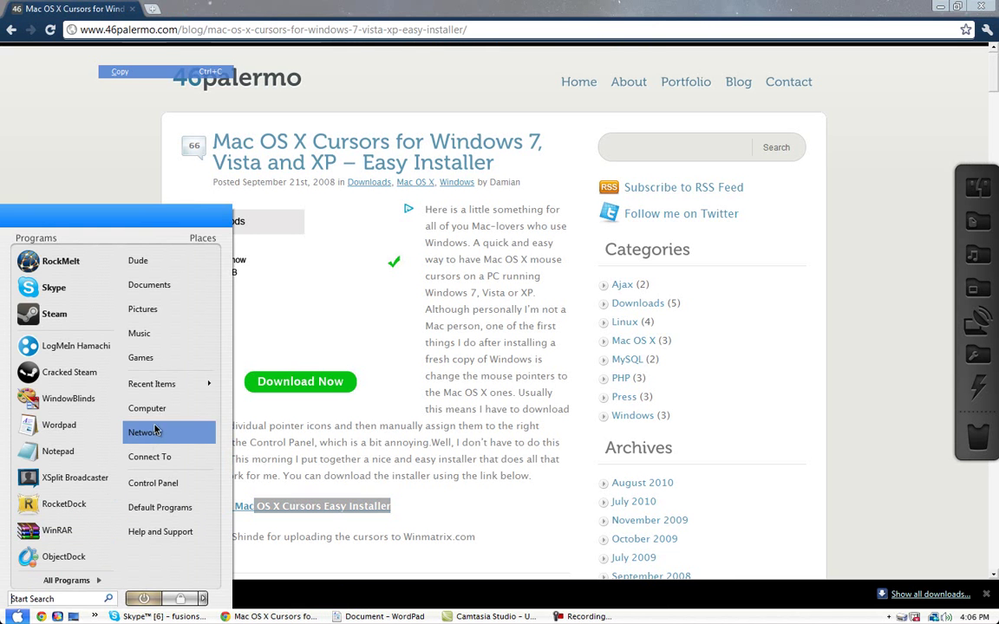
left_click(167, 413)
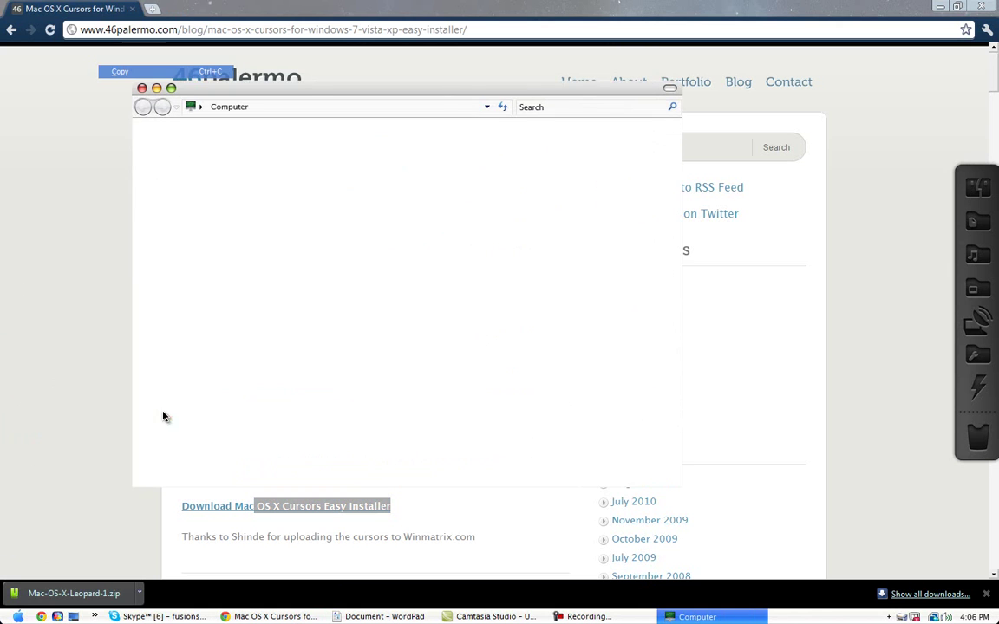
double_click(297, 181)
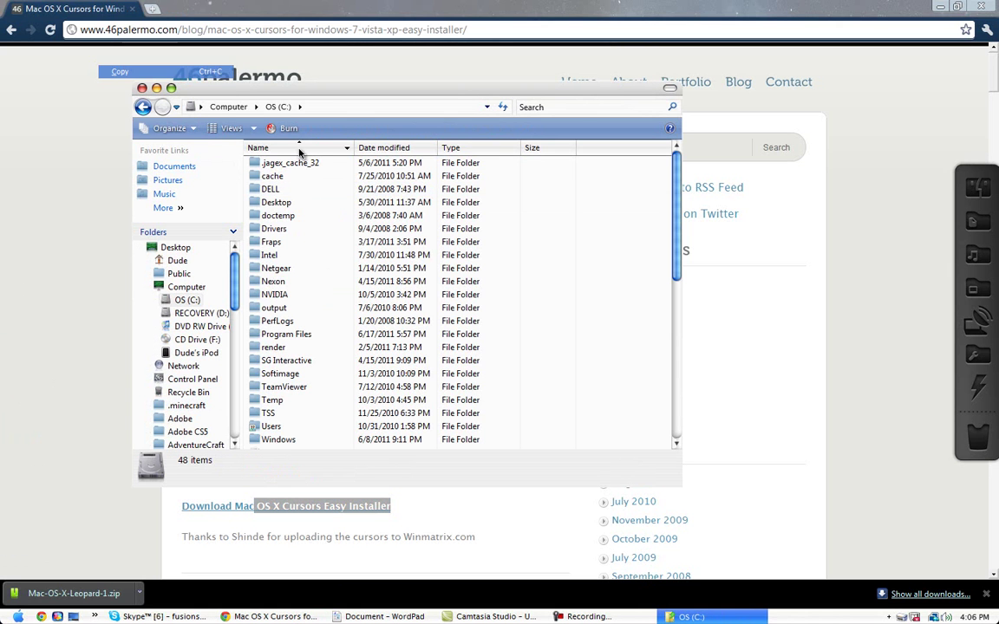
scroll(329, 286, "down", 5)
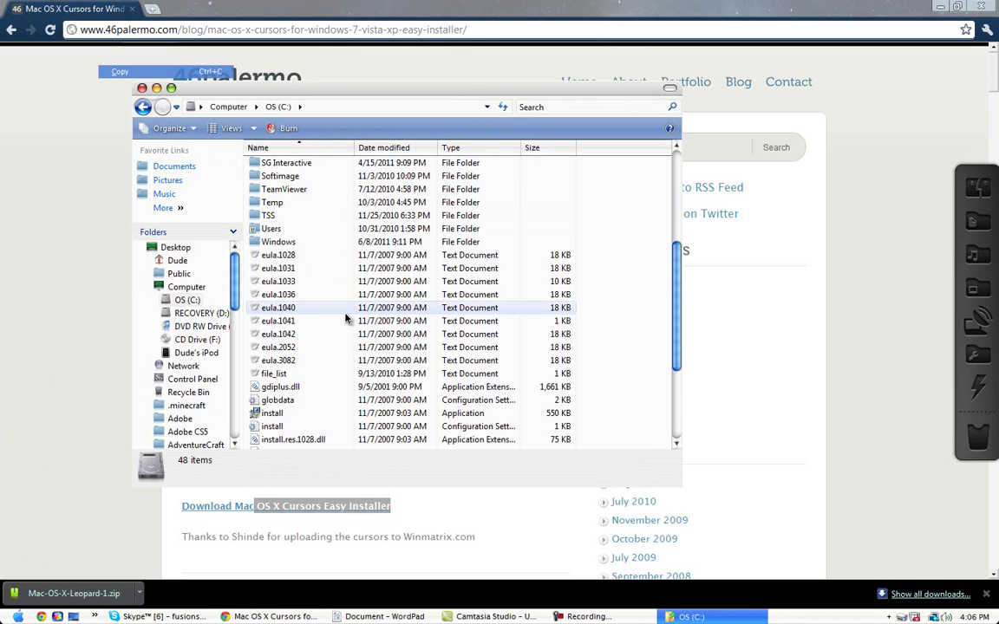
scroll(346, 319, "up", 2)
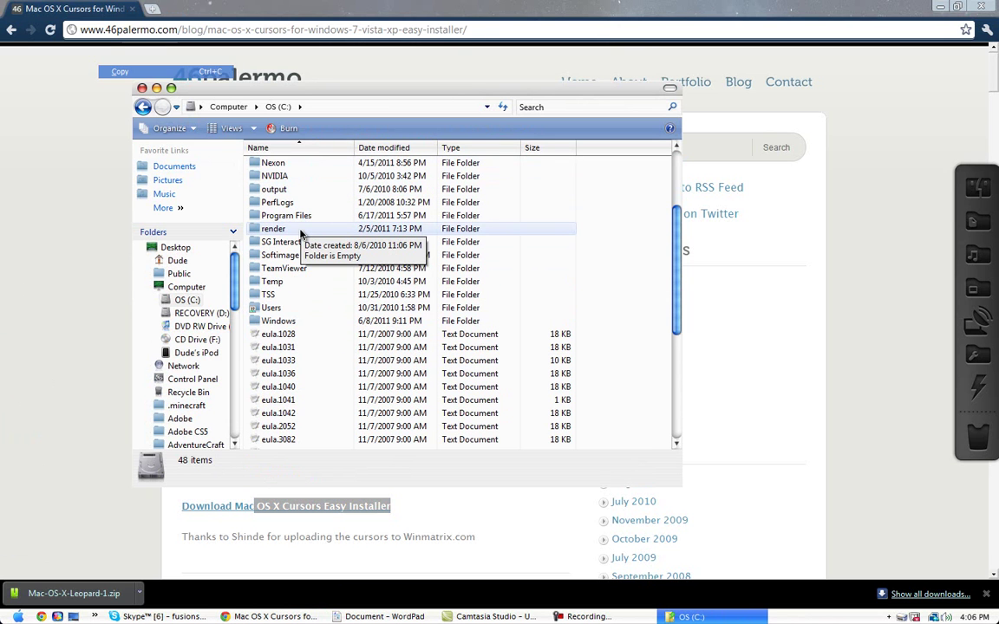
scroll(337, 238, "up", 1)
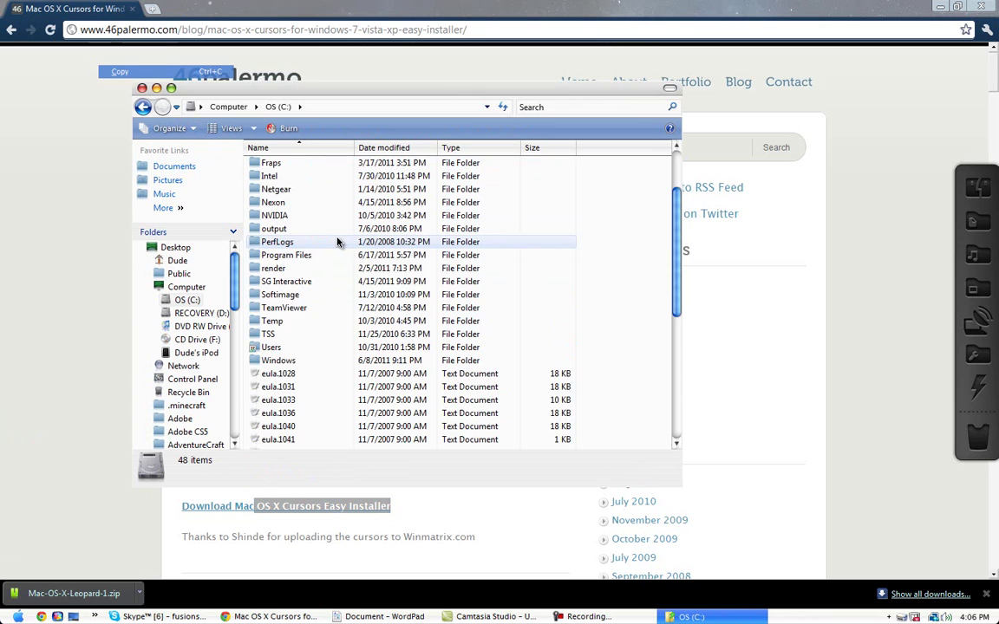
scroll(337, 239, "up", 2)
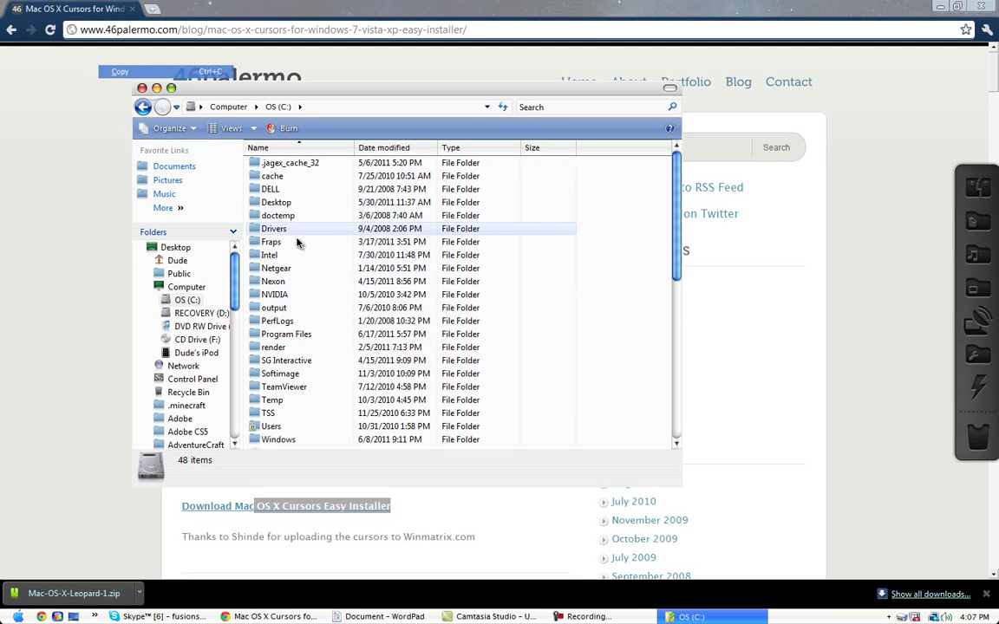
double_click(286, 335)
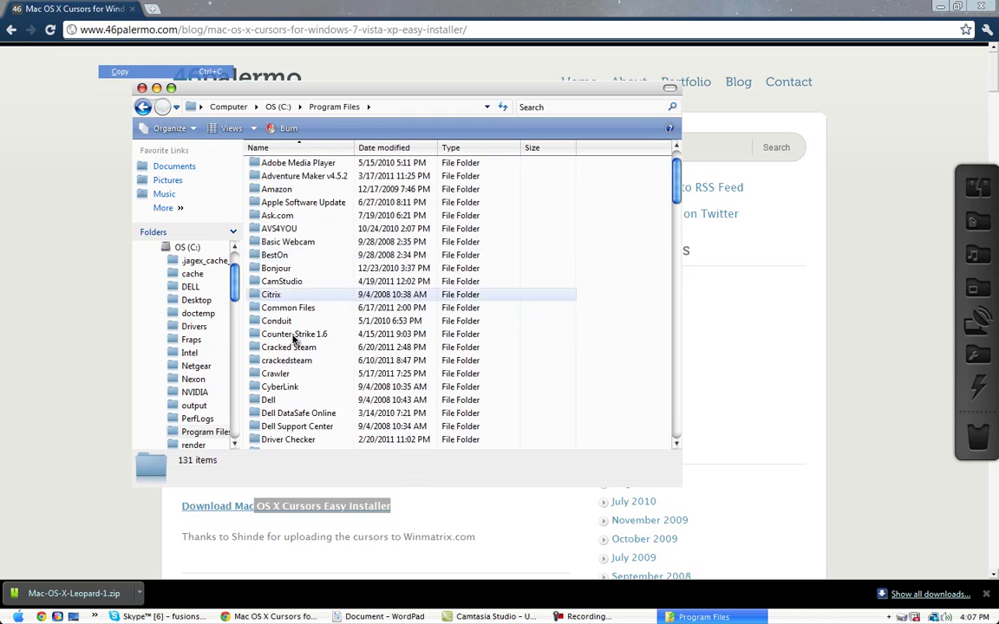
- Find the RocketDock folder in Program Files and open its Skins subfolder
scroll(293, 340, "down", 10)
scroll(294, 340, "down", 2)
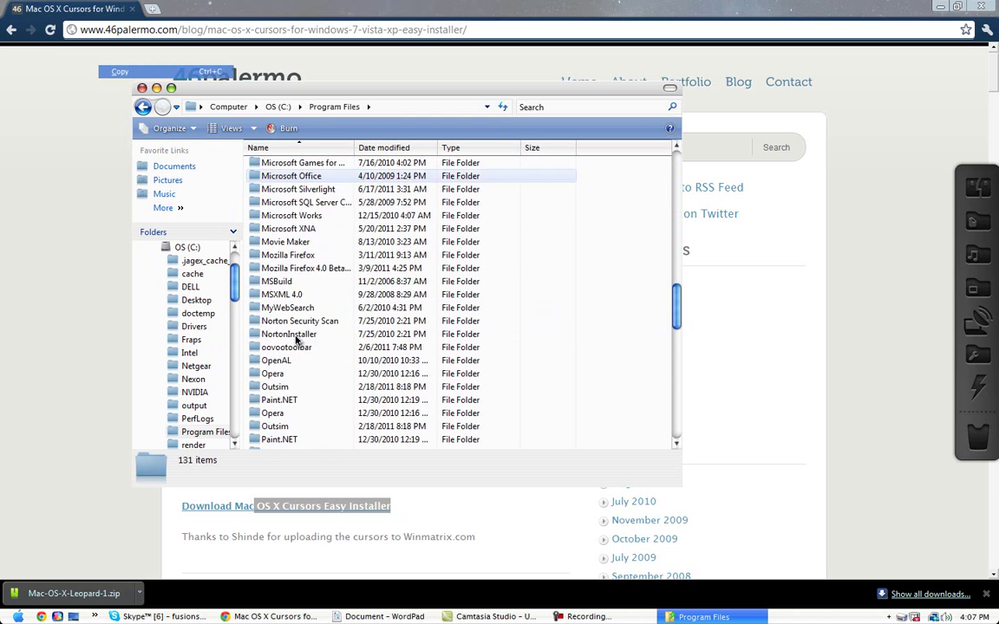
scroll(295, 340, "down", 6)
scroll(301, 373, "down", 1)
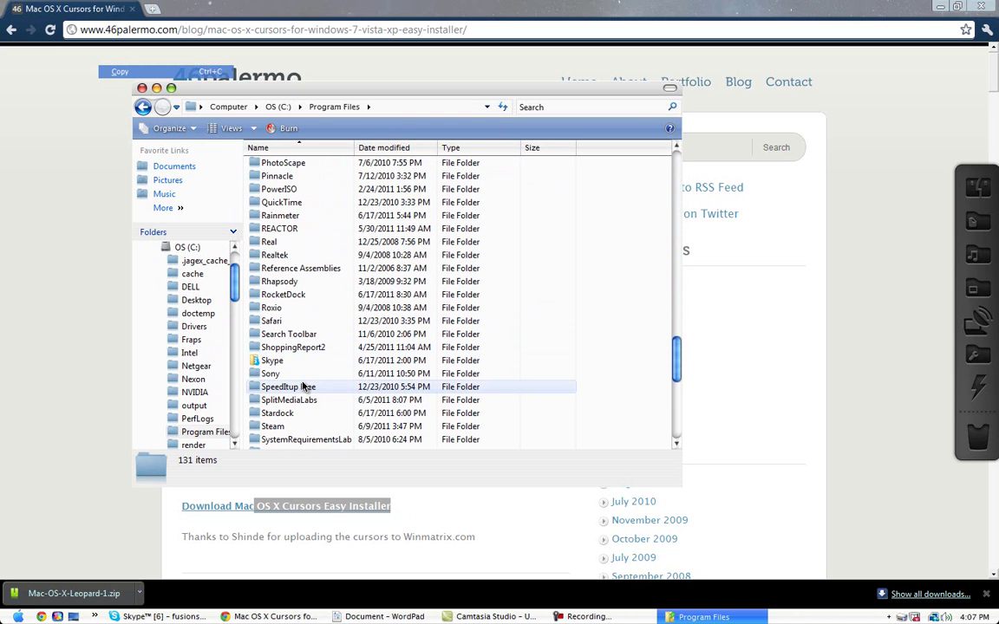
double_click(275, 294)
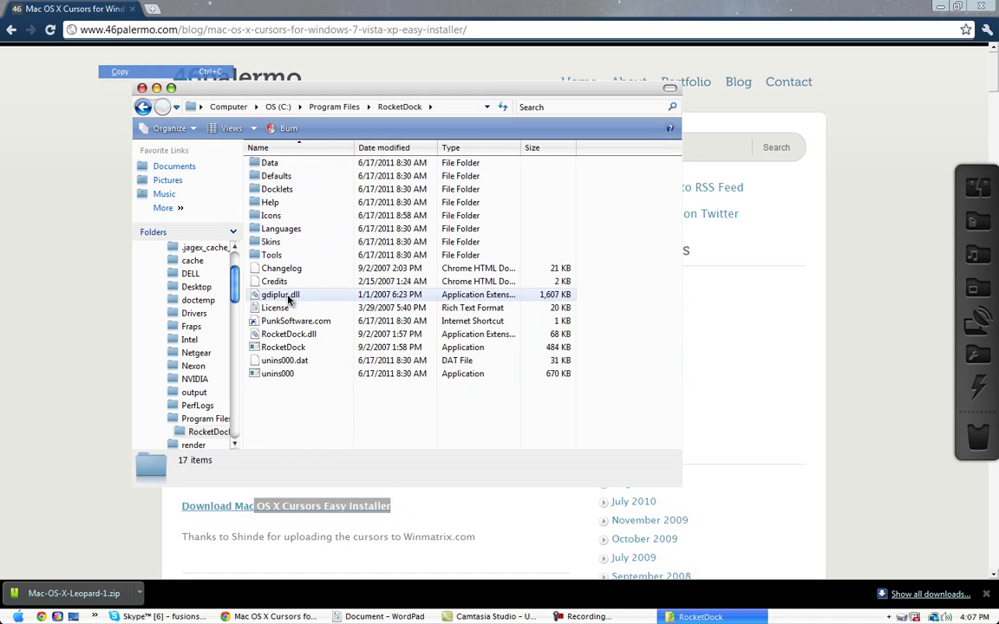
double_click(295, 243)
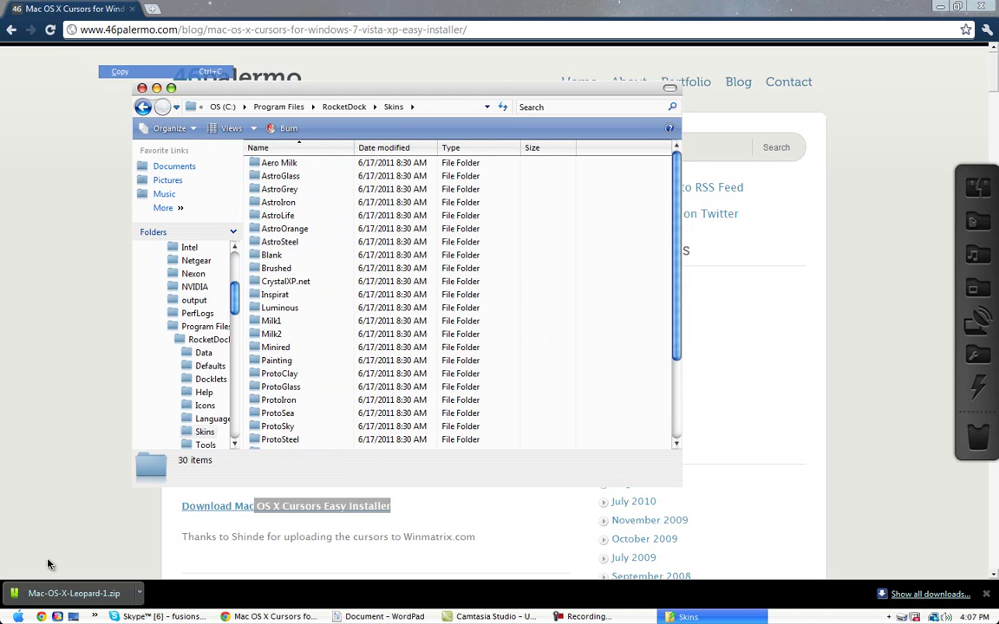
- Open the downloaded Mac-OS-X-Leopard-1.zip and copy its Mac OS X Leopard folder into RocketDock's Skins folder, granting administrator permission
left_click(48, 564)
left_click(74, 593)
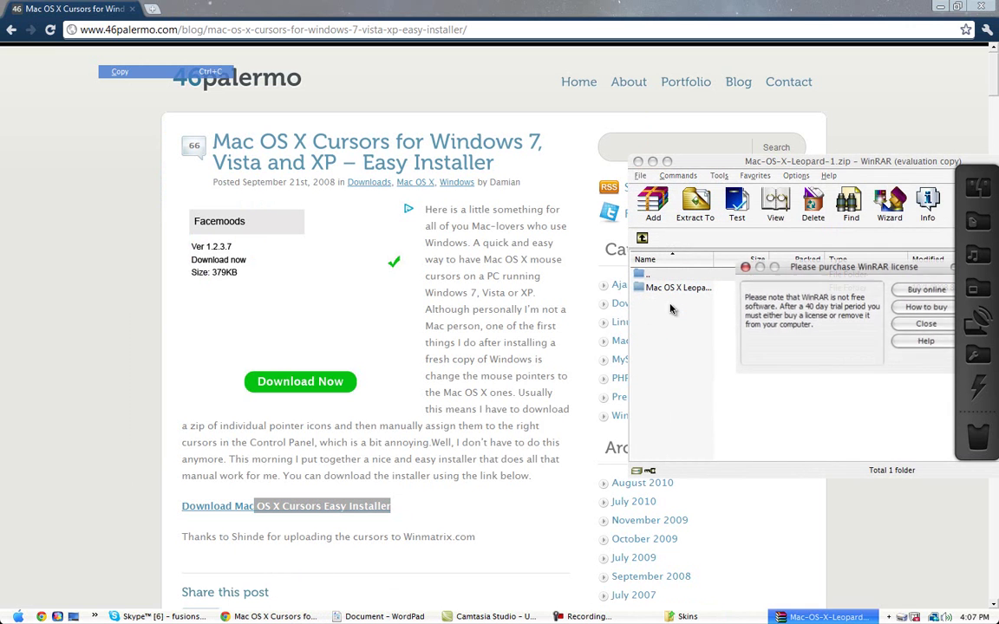
left_click(744, 268)
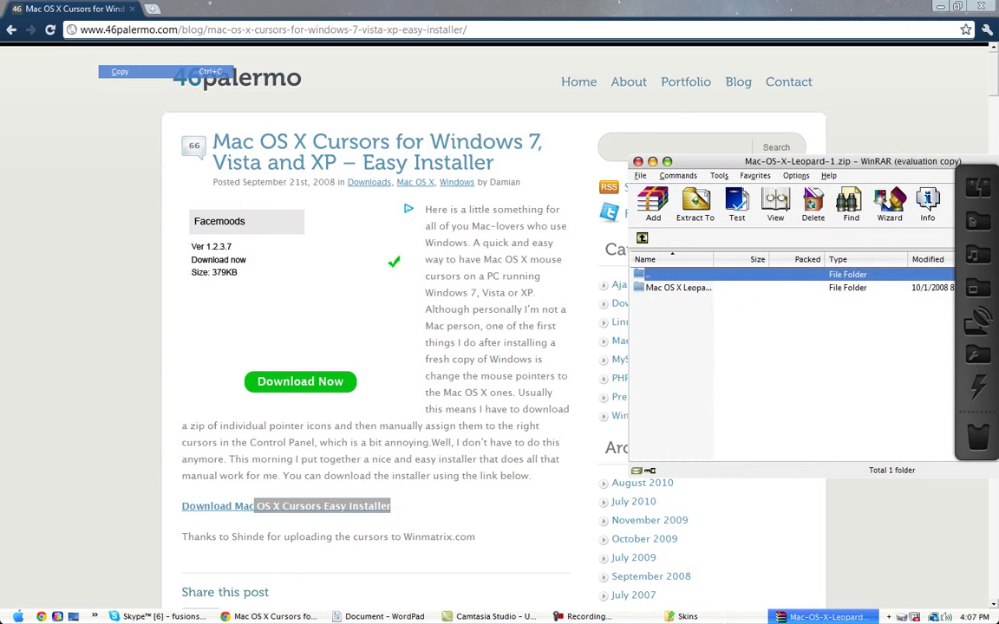
left_click(688, 617)
left_click_drag(694, 288, 351, 344)
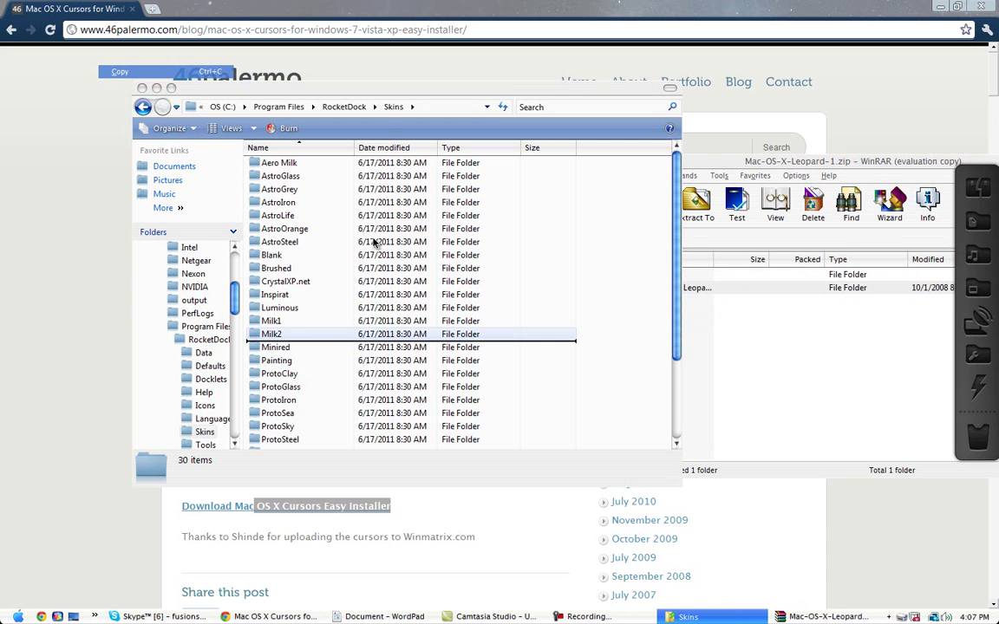
left_click_drag(538, 223, 537, 224)
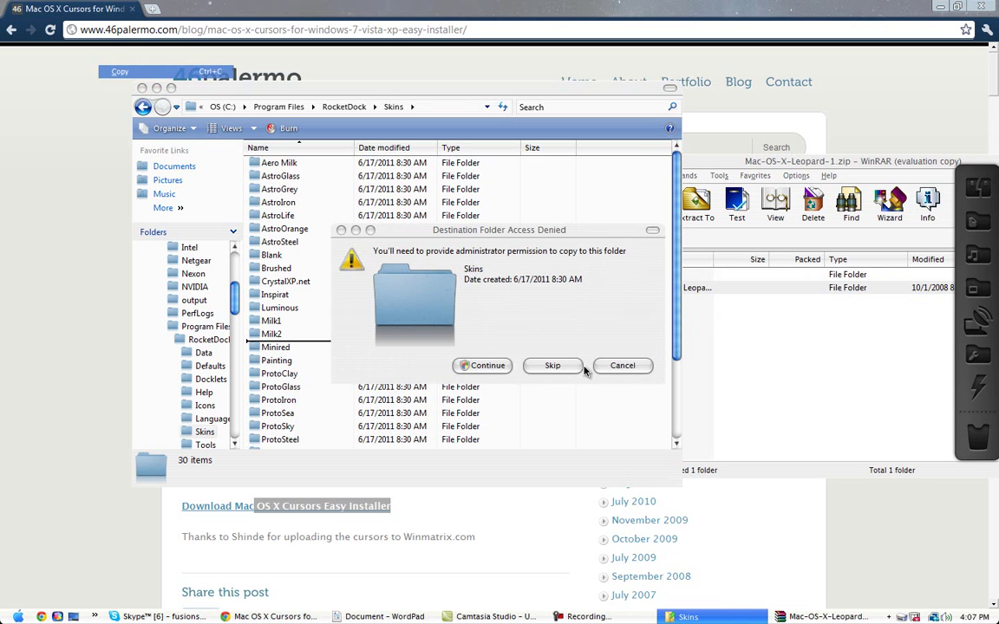
left_click(483, 365)
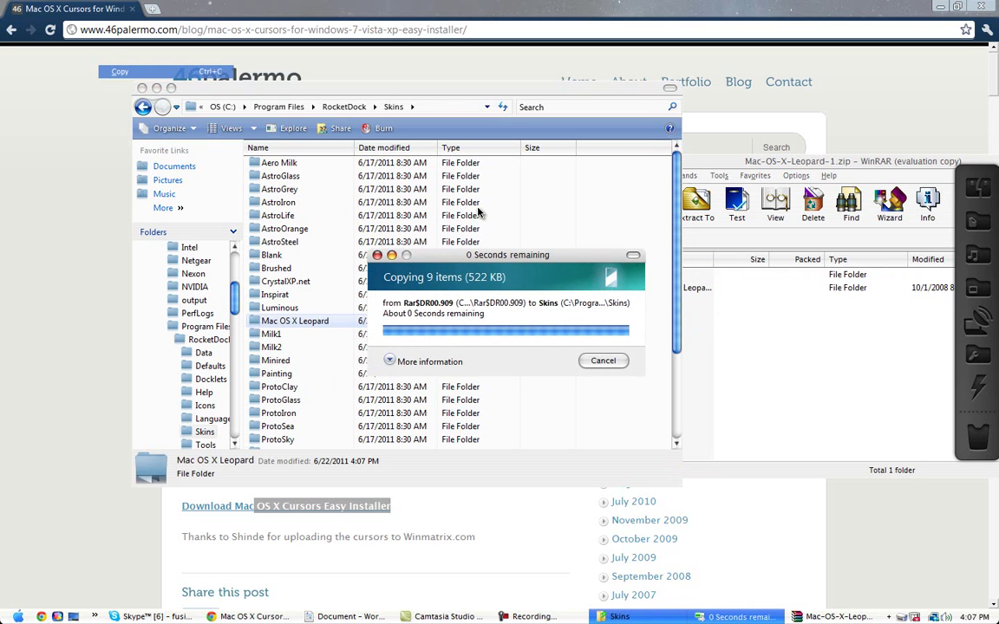
- Close the WinRAR archive and the Skins folder window
left_click(131, 101)
right_click(789, 617)
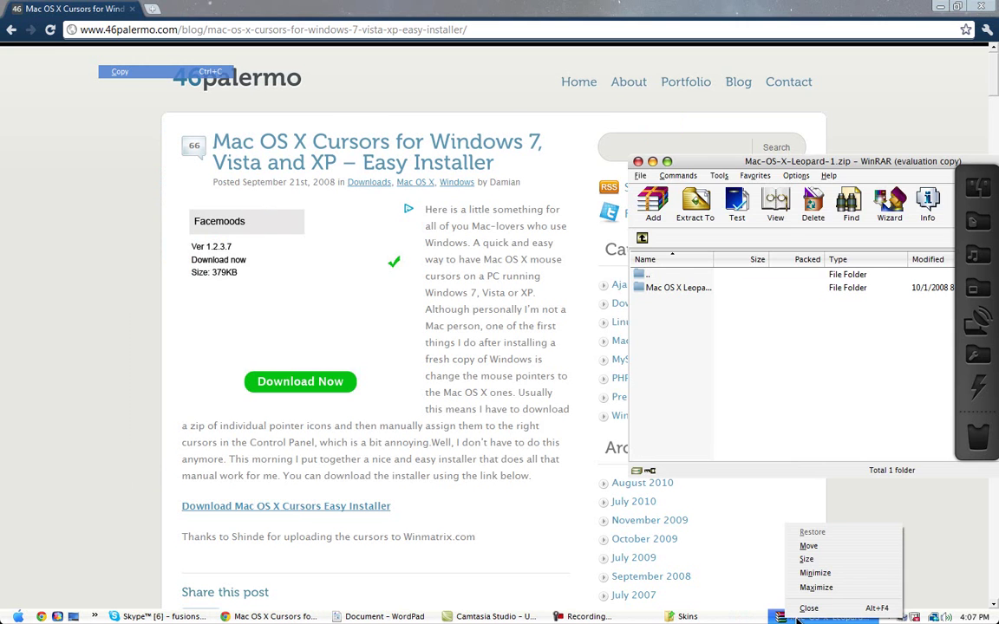
right_click(698, 617)
left_click(732, 614)
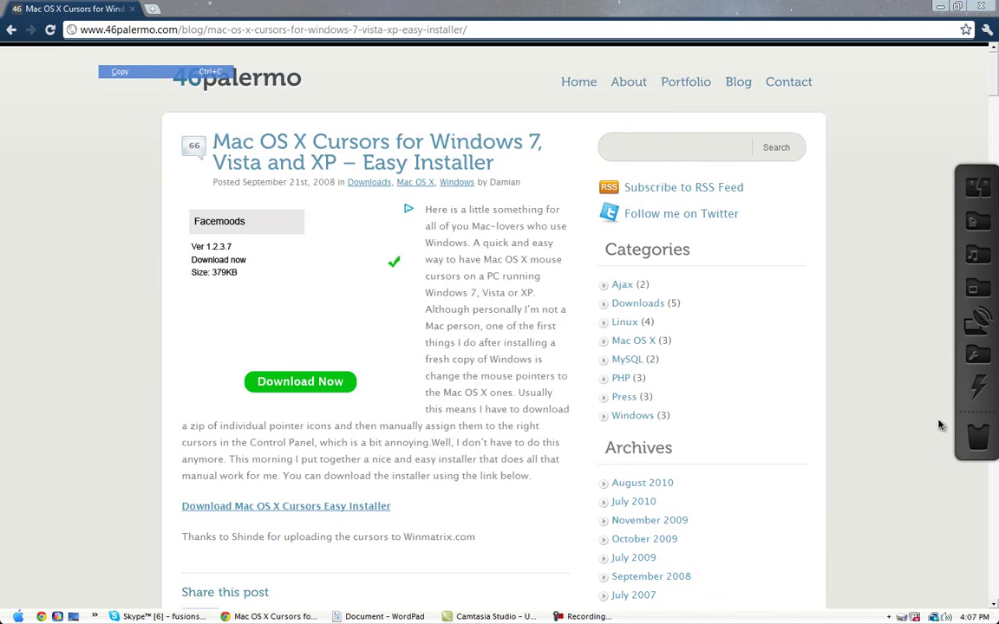
- Open the dock's settings and look through the available themes in the Style section for Mac OS X Leopard
right_click(986, 415)
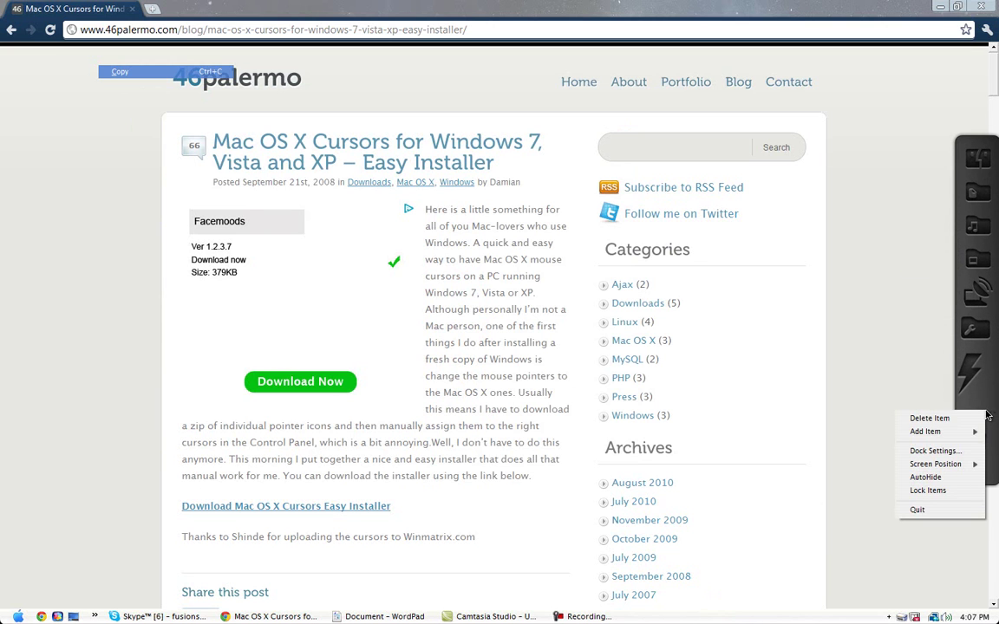
left_click(947, 453)
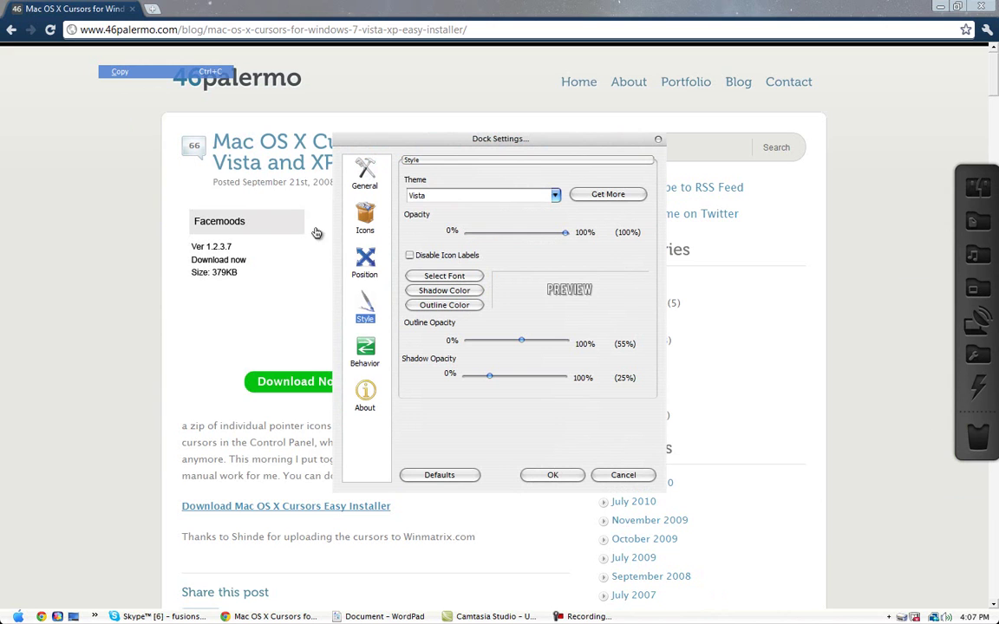
left_click(460, 203)
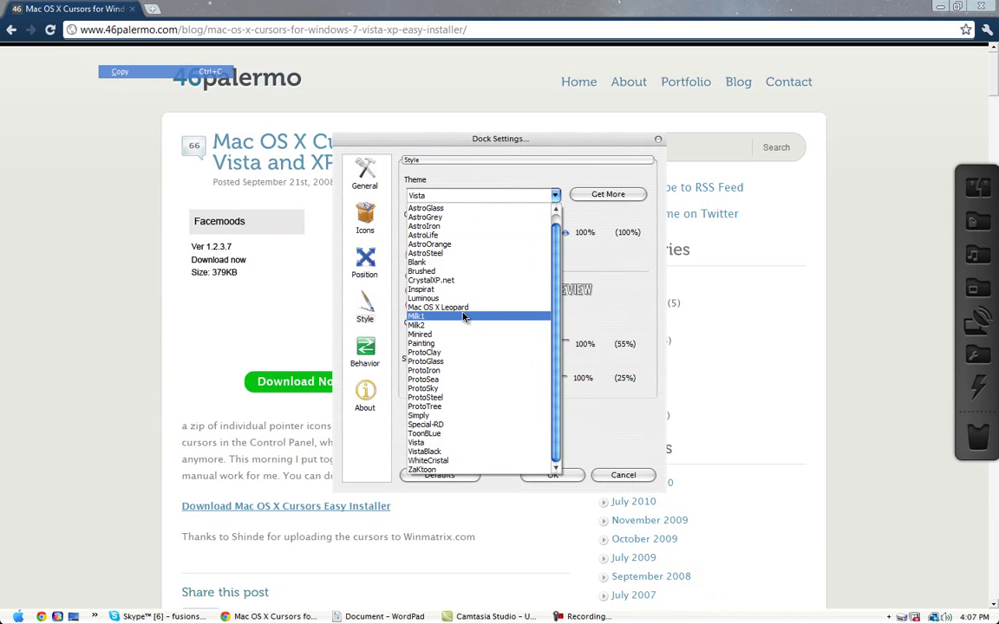
left_click(492, 166)
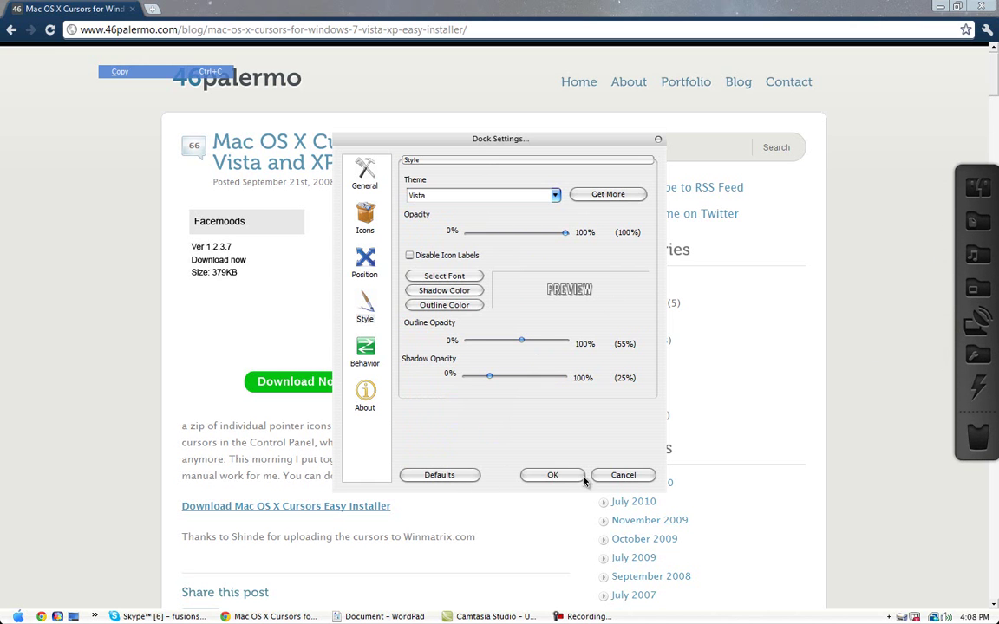
- Accept the dock settings, then minimize the browser to bring the WordPad list of download links into view
left_click(552, 475)
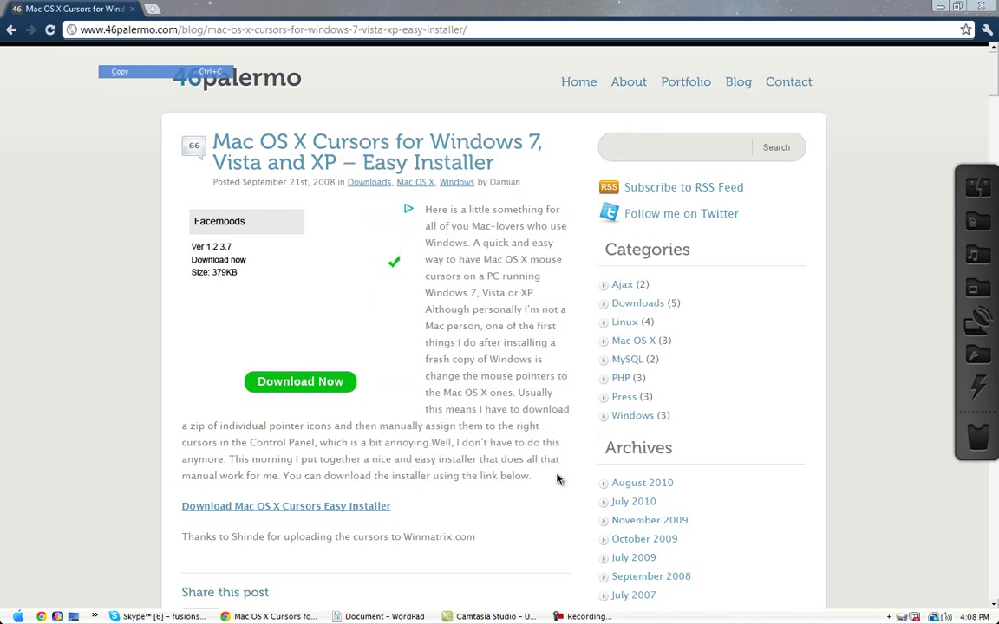
left_click(938, 8)
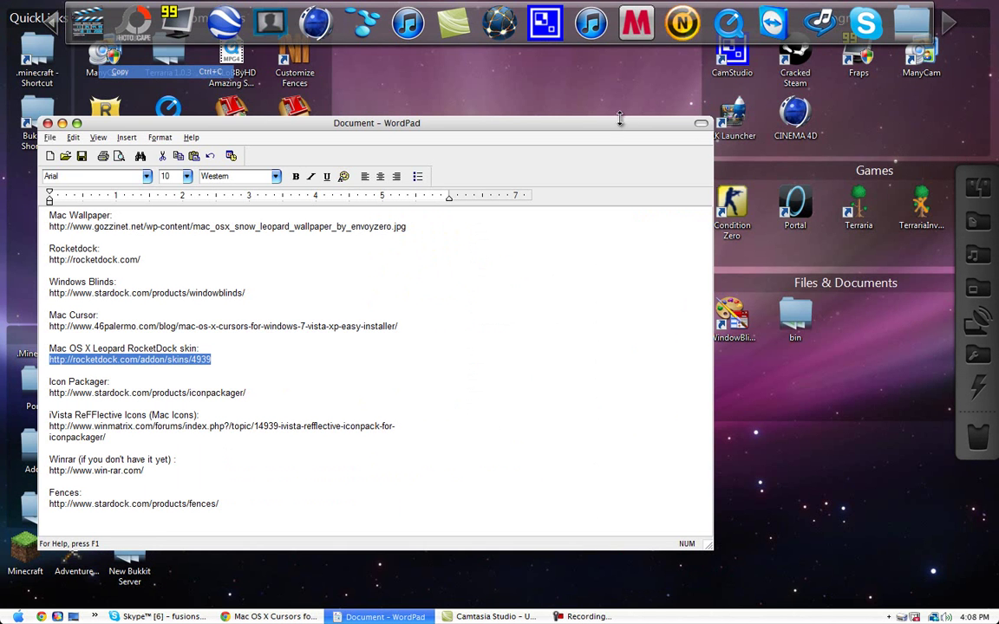
left_click(7, 609)
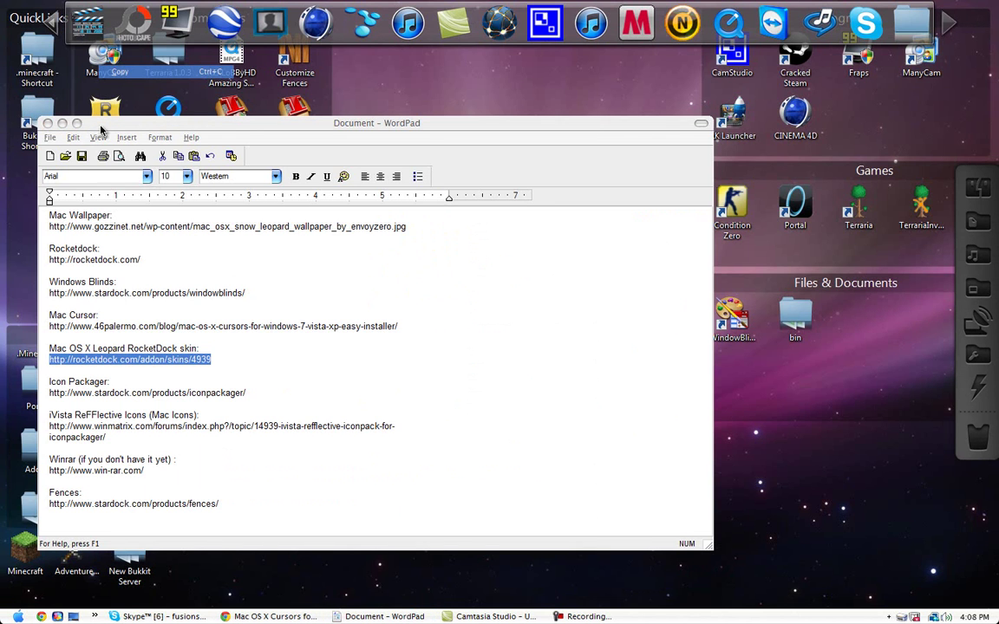
left_click_drag(100, 127, 293, 123)
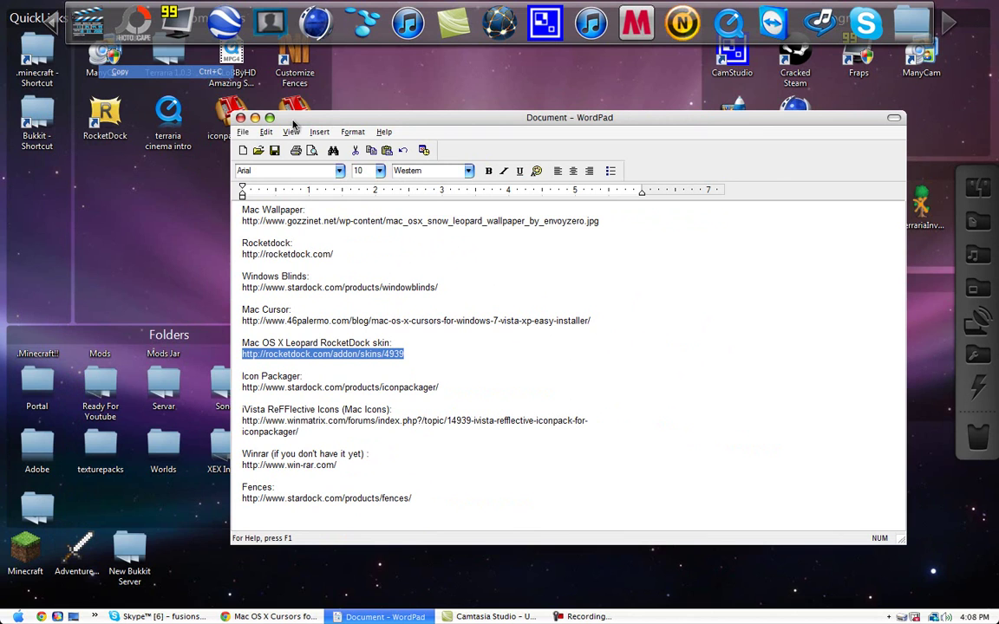
- Try to copy the Windows Blinds web address from the WordPad document
mouse_move(277, 614)
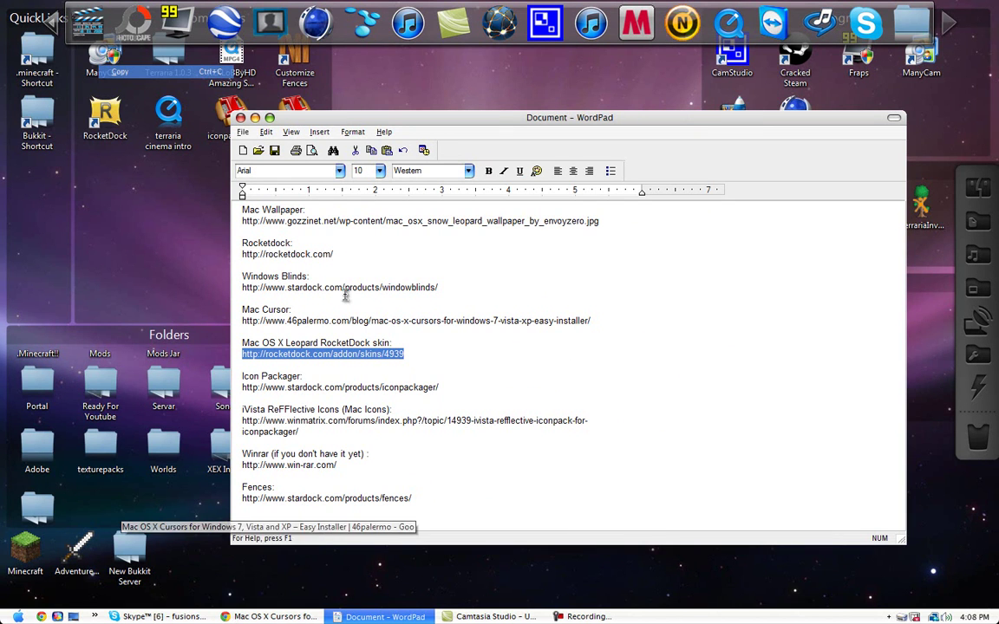
left_click_drag(440, 288, 255, 291)
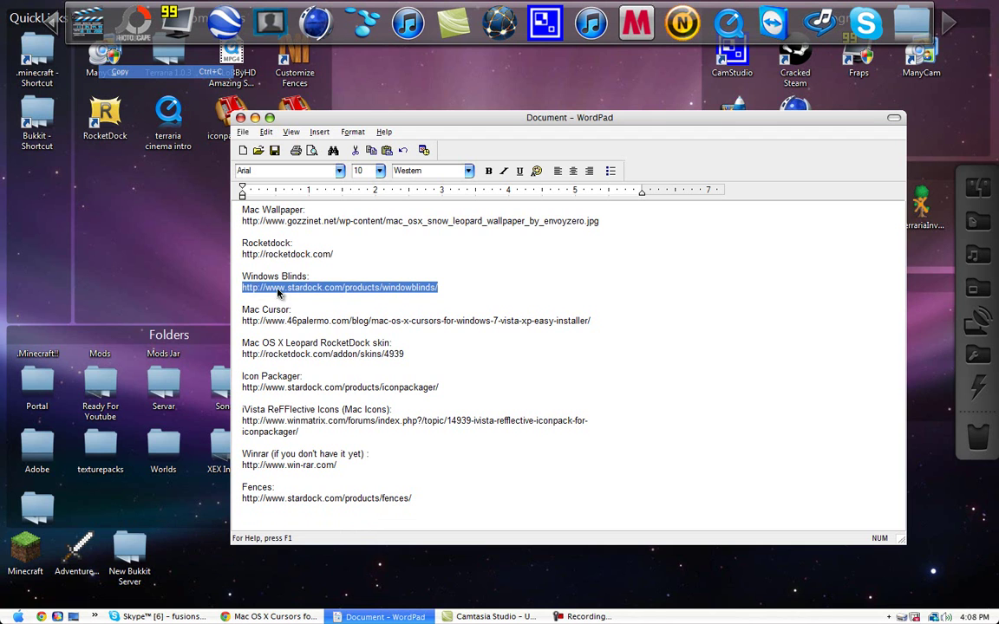
right_click(246, 287)
left_click(242, 299)
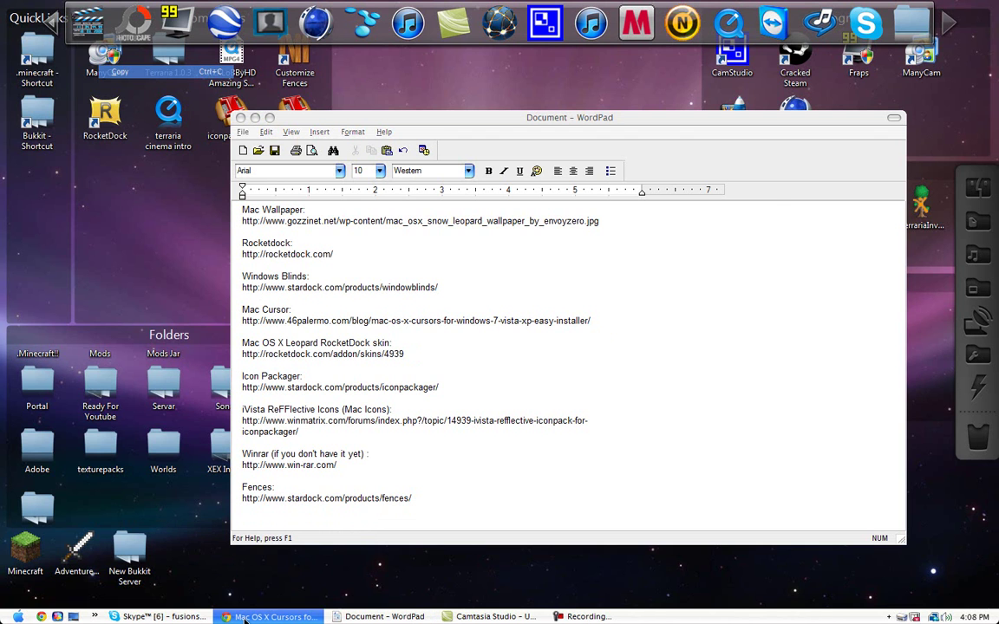
- Switch to Chrome, search Google for "windows blinds" and open Stardock's WindowBlinds product page
left_click(271, 616)
left_click(200, 29)
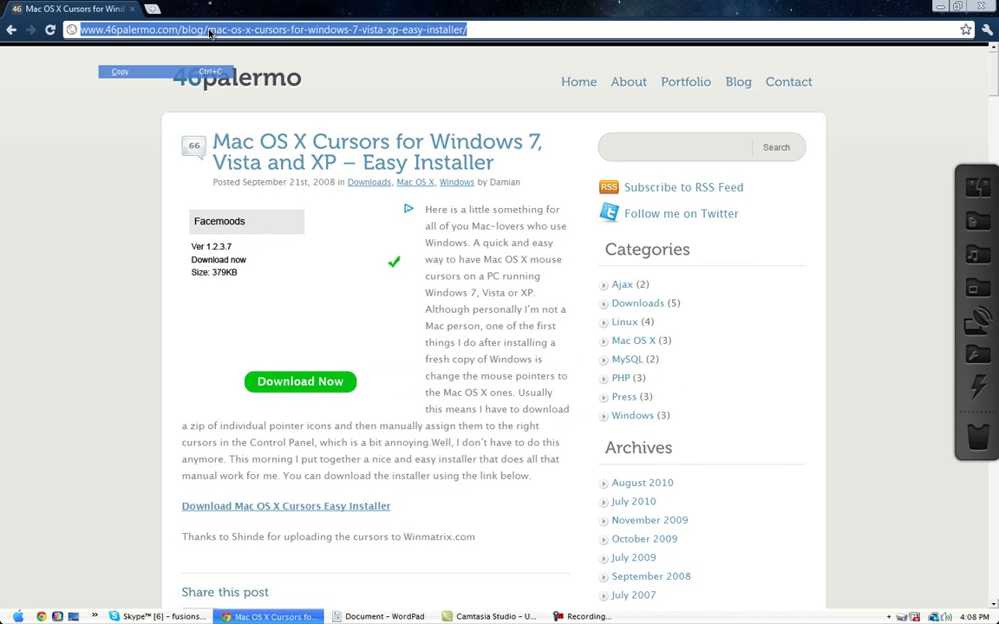
type("google.com")
key("Return")
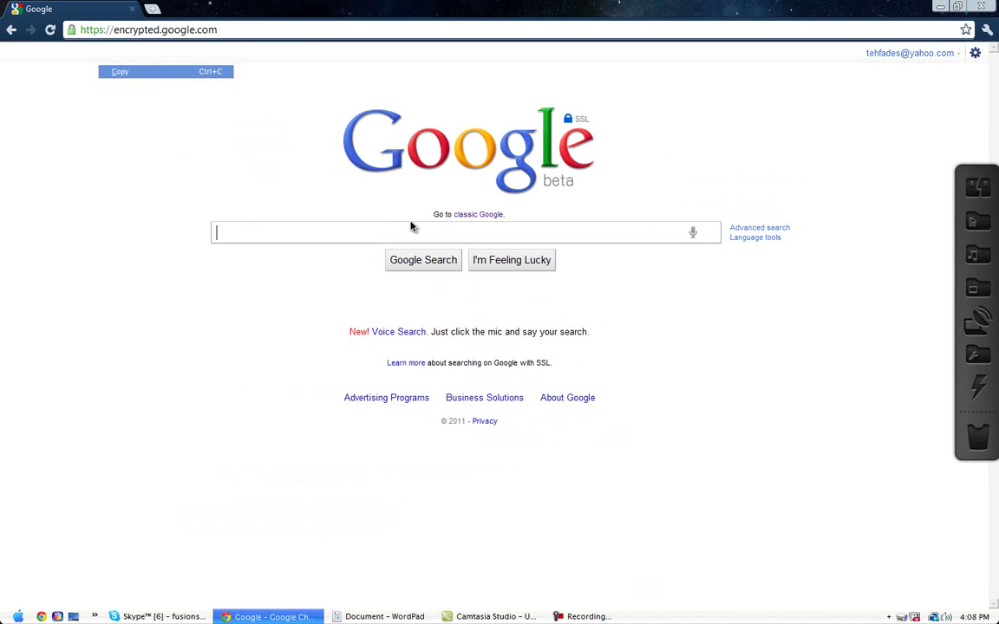
type("windows ")
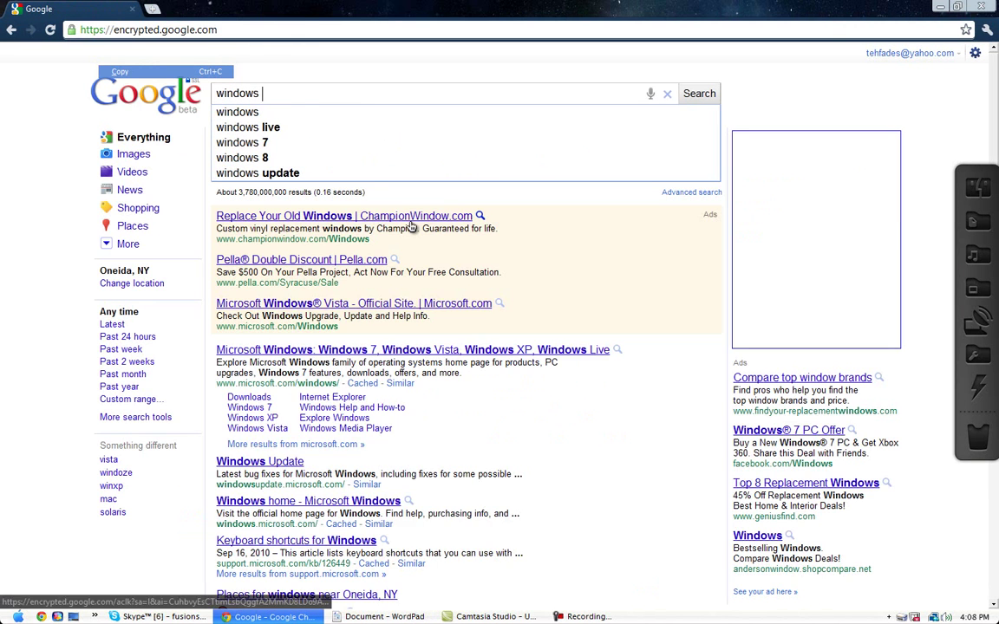
type("blinds")
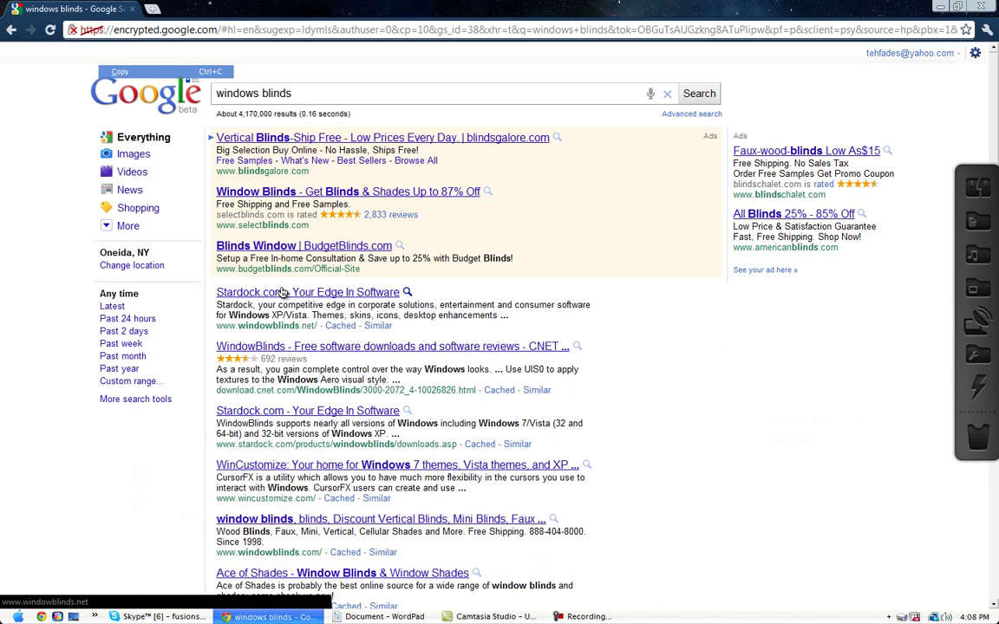
left_click(290, 336)
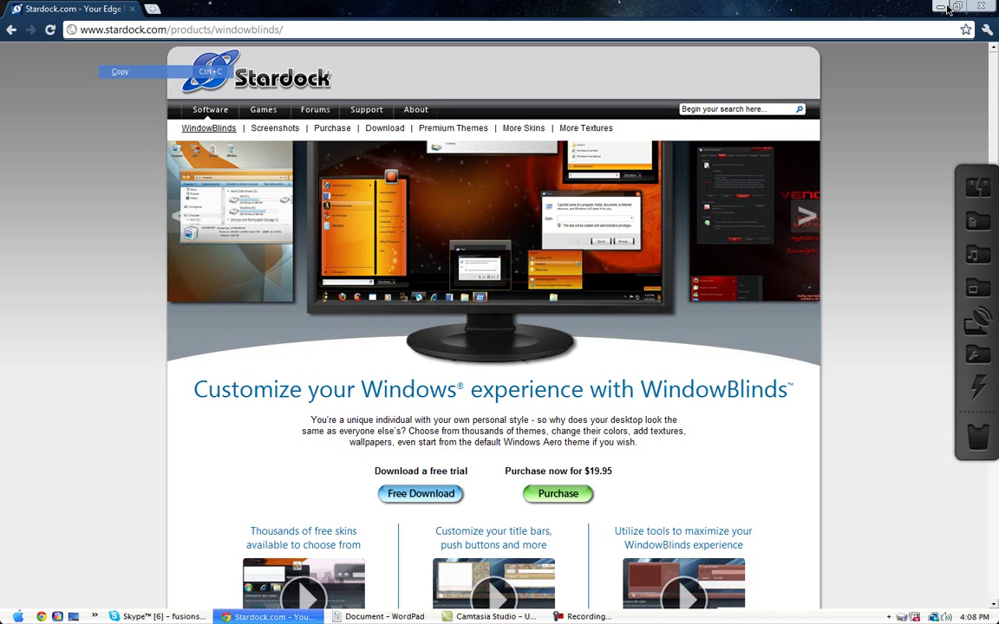
- Open the WindowBlinds configuration from the desktop and browse the visual styles around Mac OS X Tiger
left_click(944, 7)
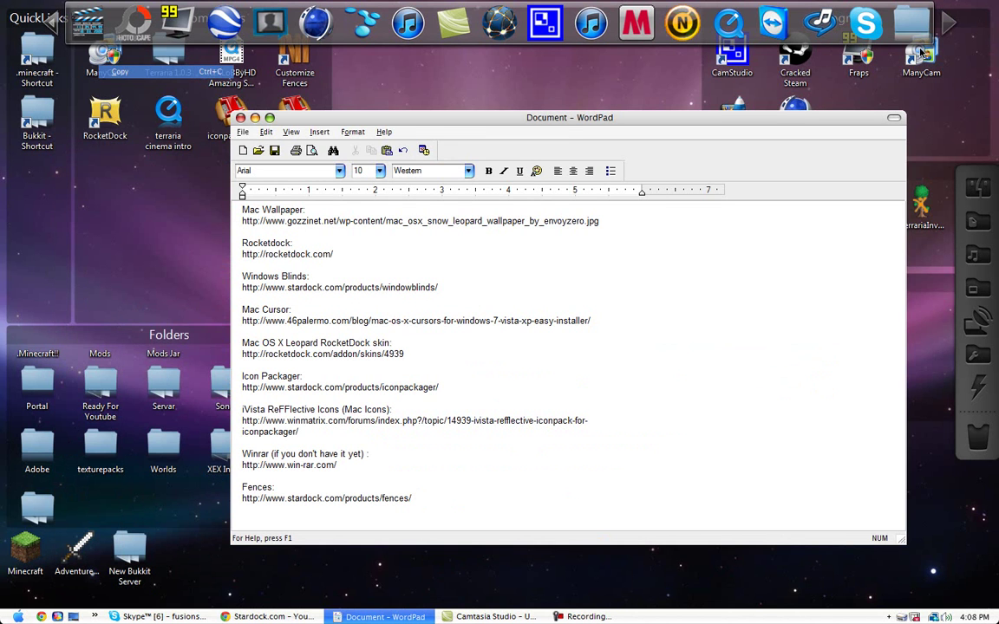
left_click(255, 118)
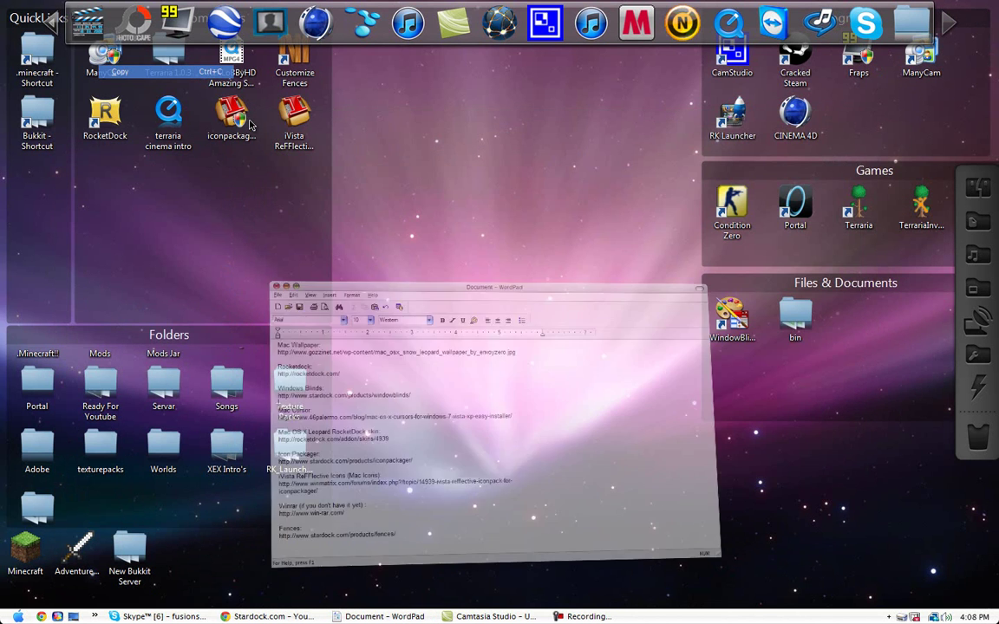
double_click(739, 325)
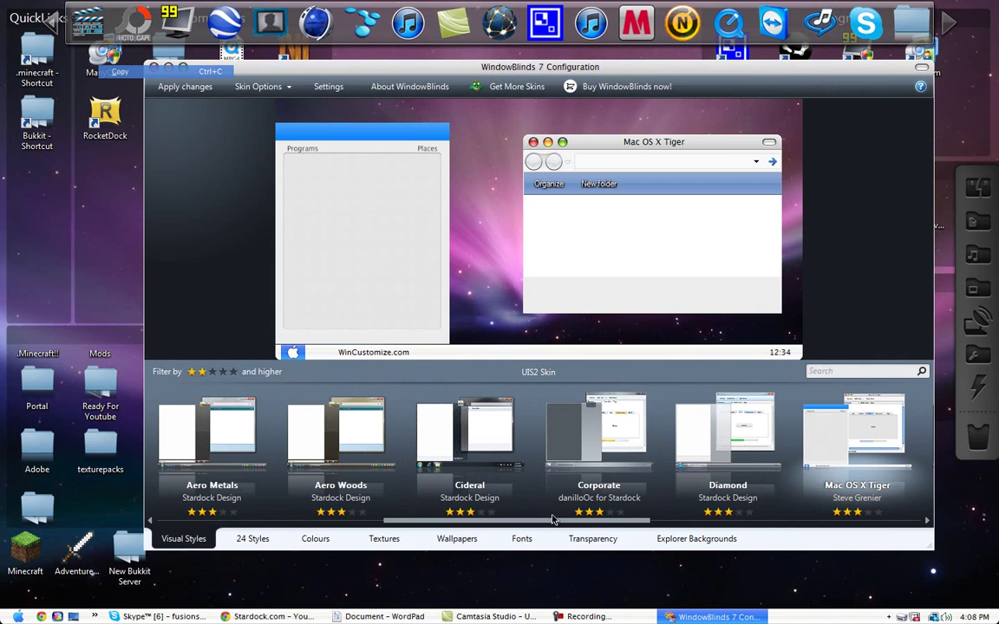
left_click_drag(548, 524, 717, 538)
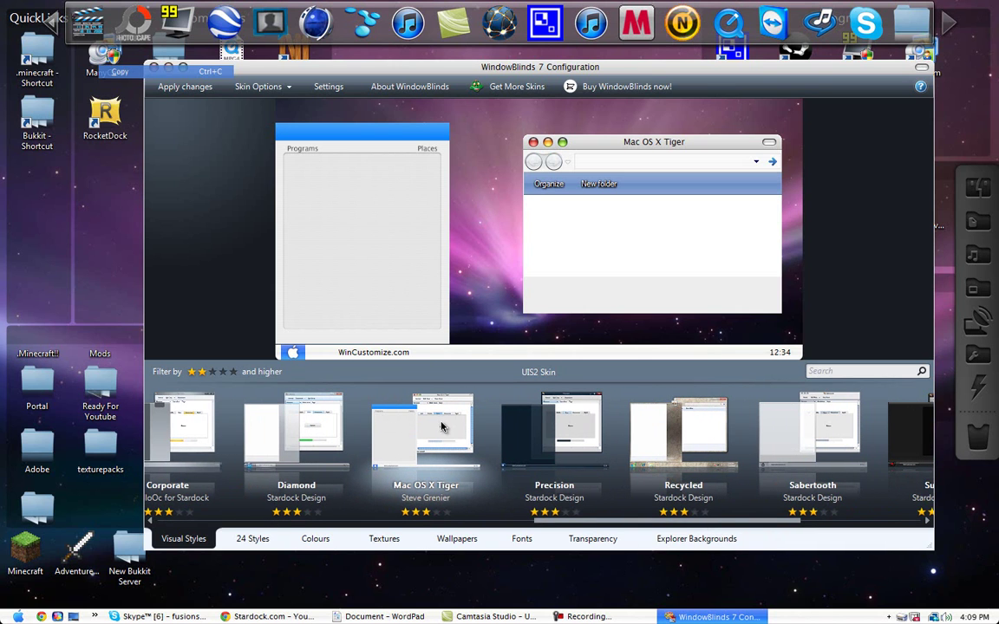
- Open the WinCustomize site from WindowBlinds for more skins and search its WindowBlinds category for "mac osx"
left_click(484, 91)
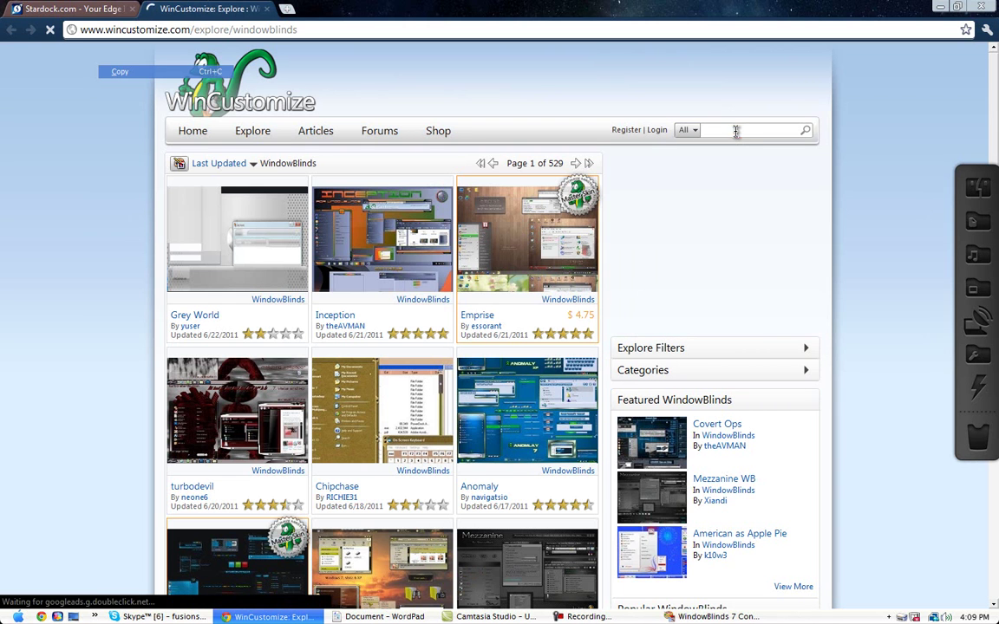
left_click(736, 130)
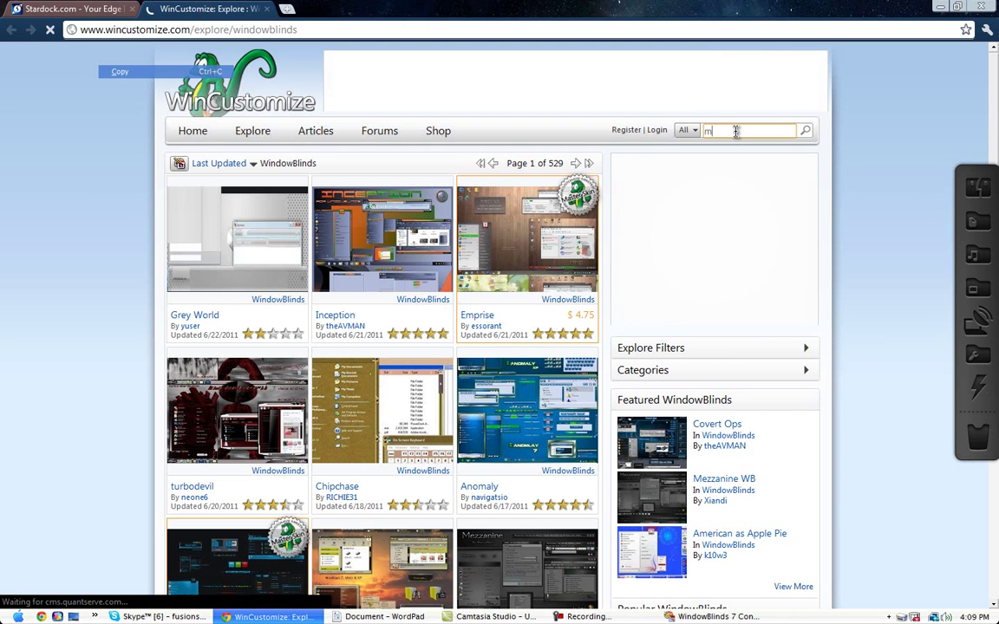
type("m")
left_click(694, 130)
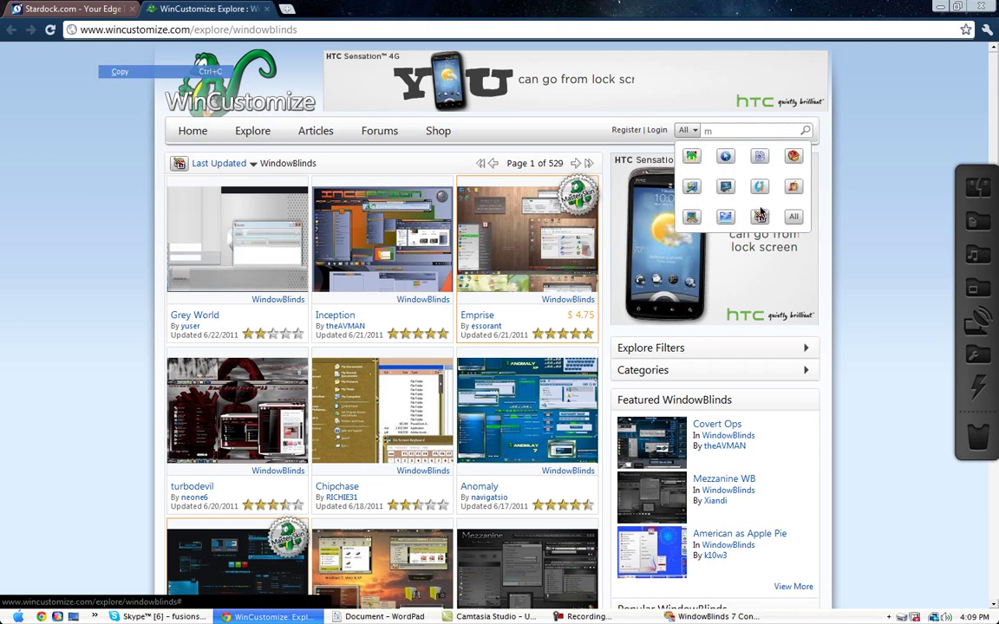
left_click(692, 153)
left_click(734, 130)
type("ac")
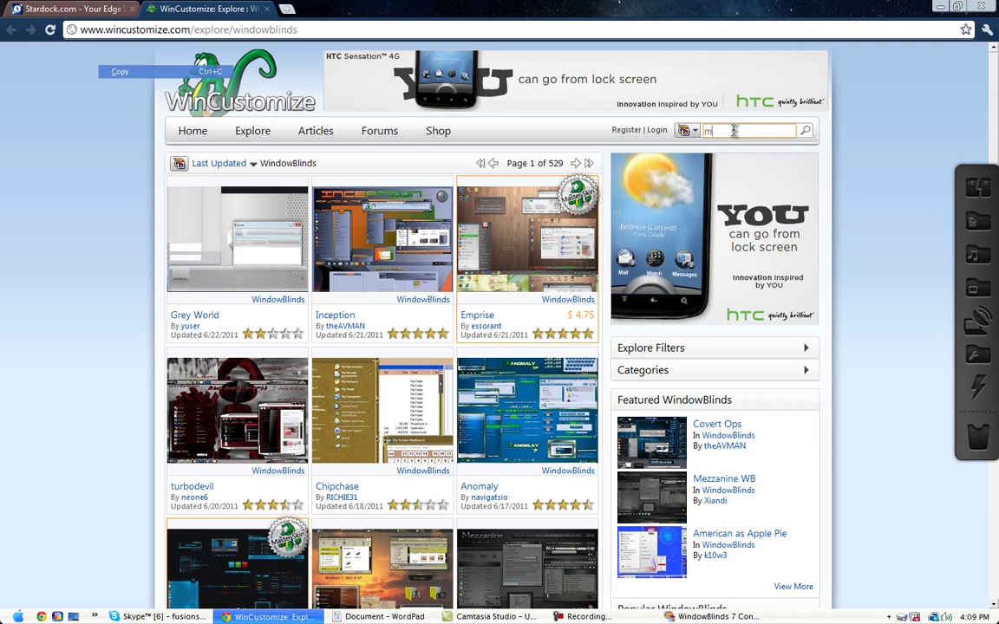
type(" osx")
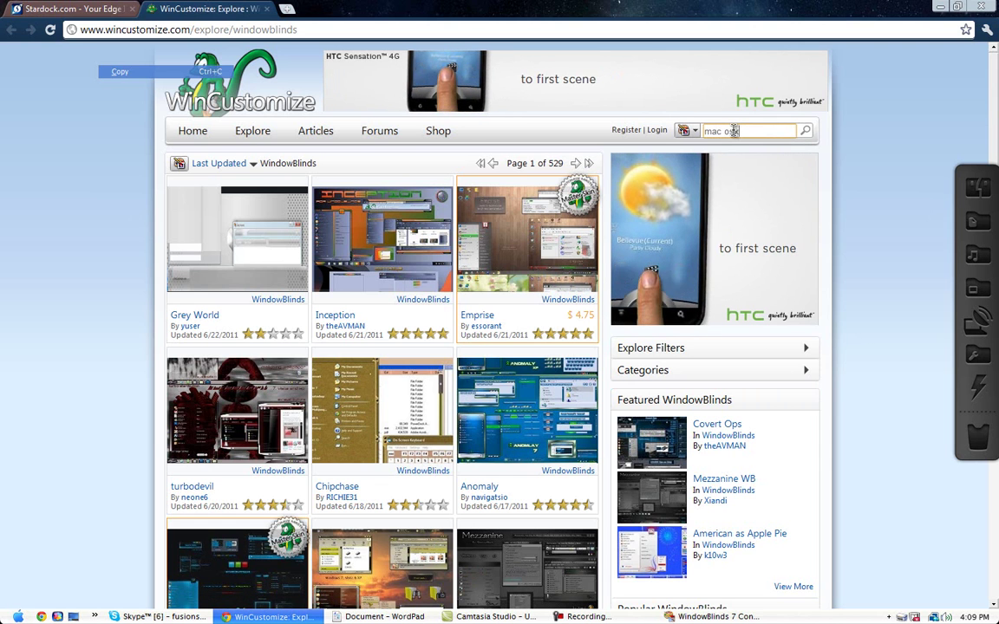
key("Return")
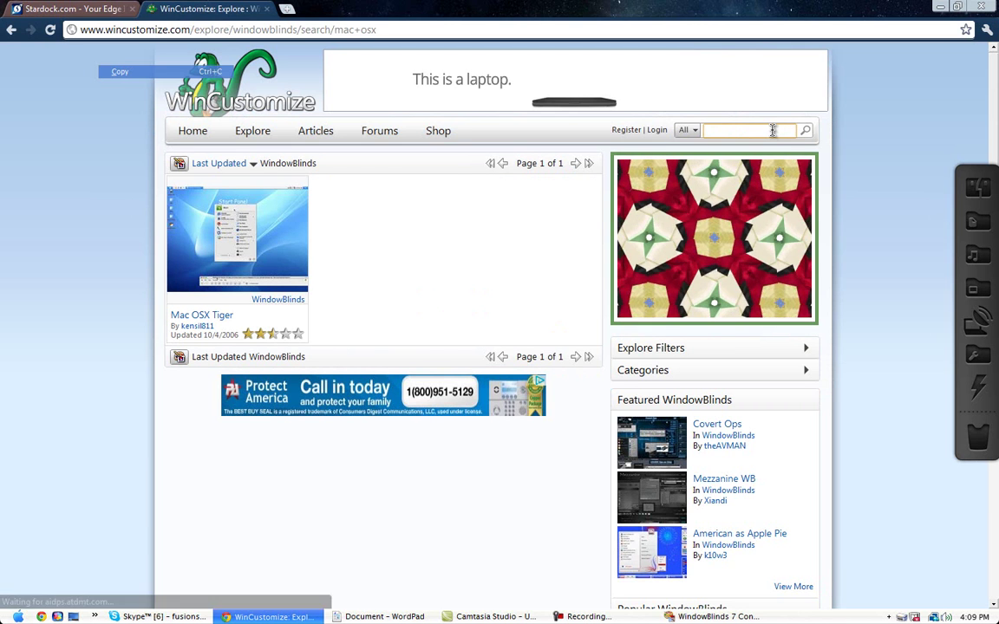
- Search WinCustomize's WindowBlinds category for "mac" and download the Mac OS X Tiger skin
type("mac")
key("Return")
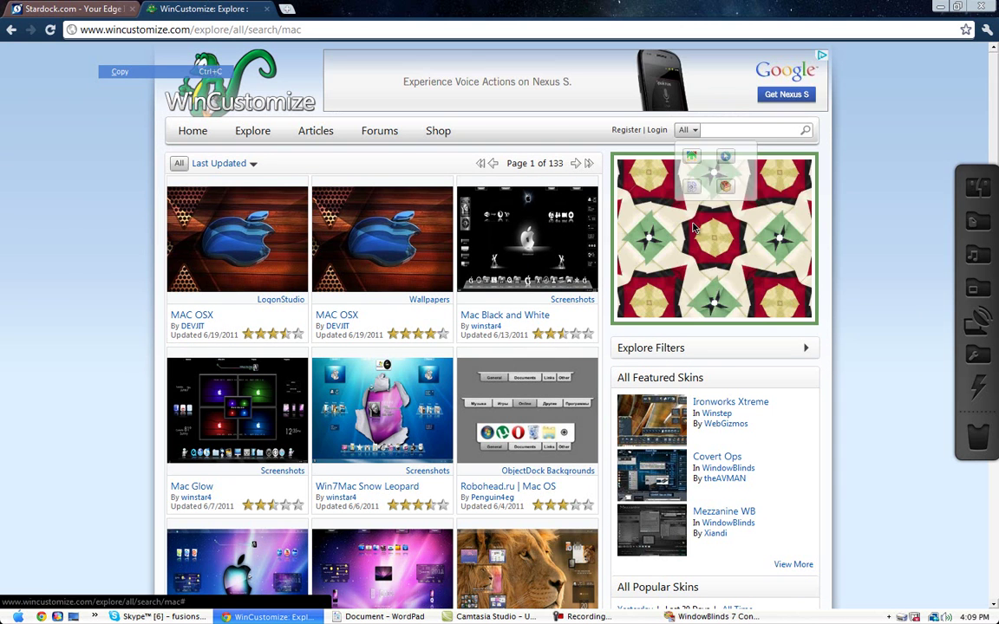
left_click(759, 216)
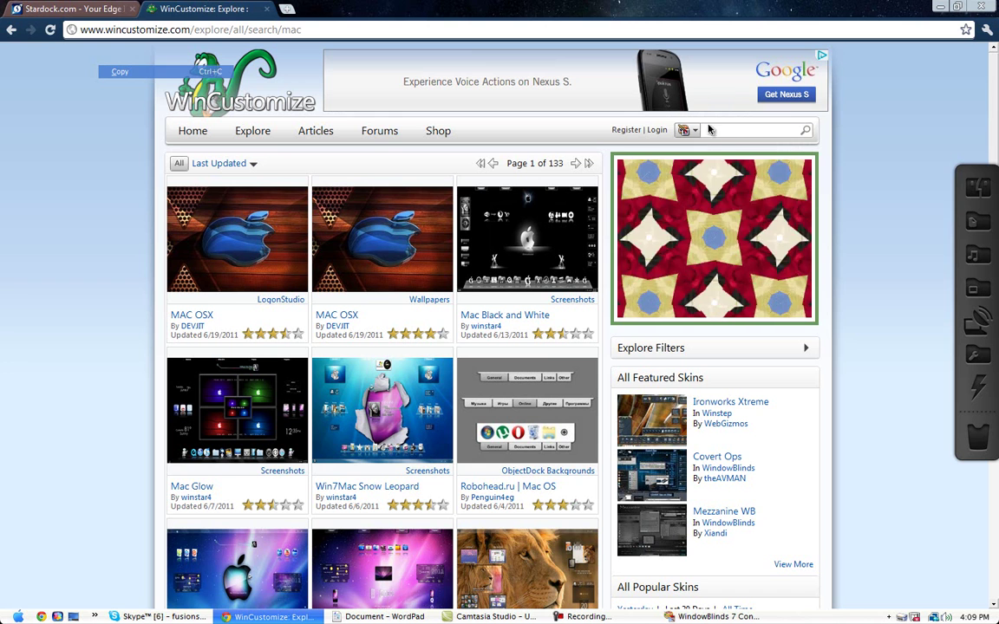
left_click(719, 131)
type("mac")
key("Return")
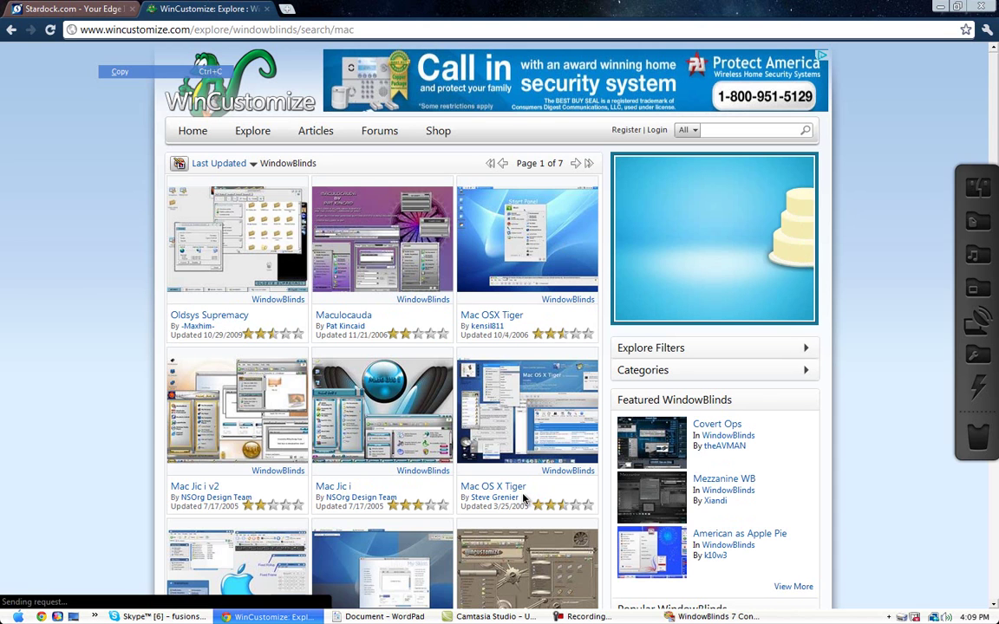
left_click(512, 396)
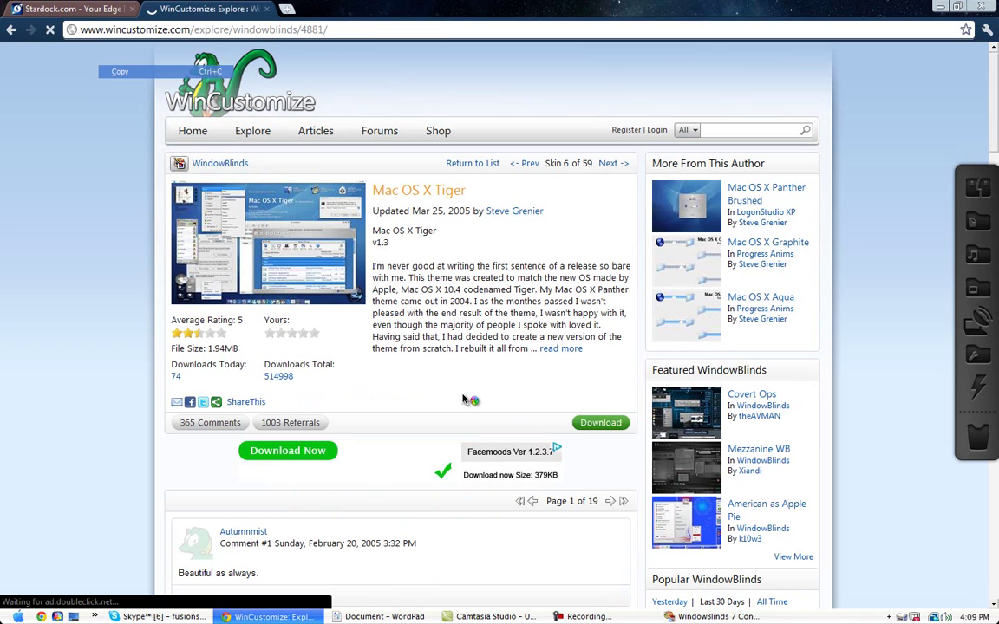
left_click(606, 431)
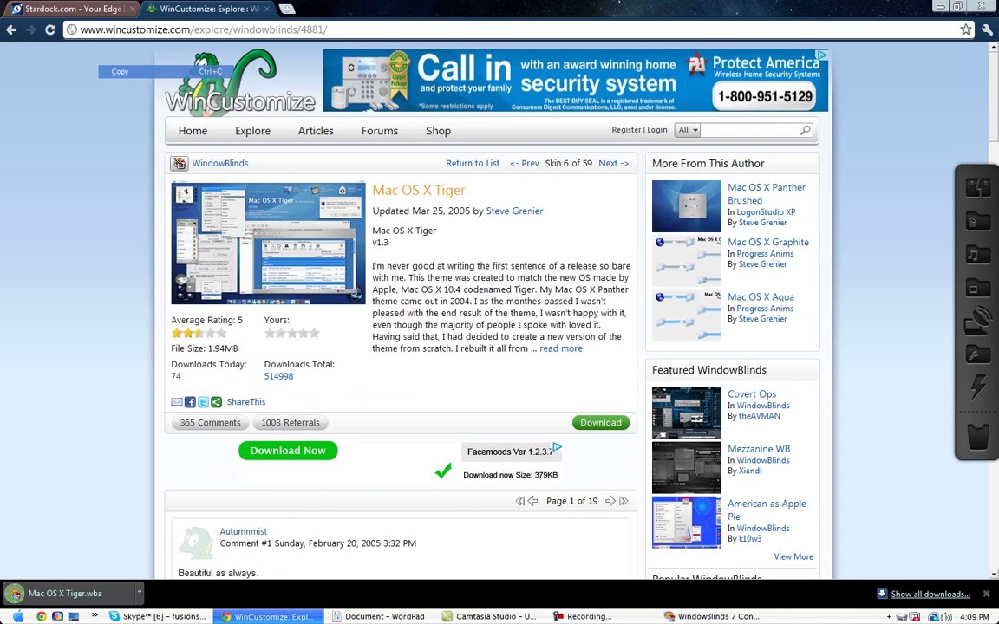
- Load the downloaded Mac OS X Tiger.wba into WindowBlinds and minimize the browser
left_click(686, 618)
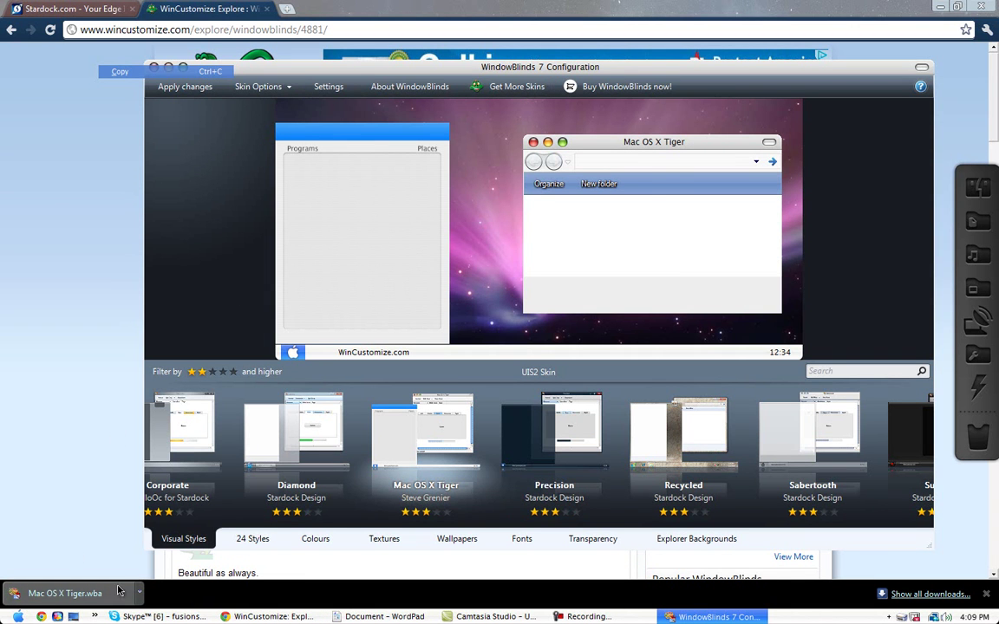
left_click(65, 593)
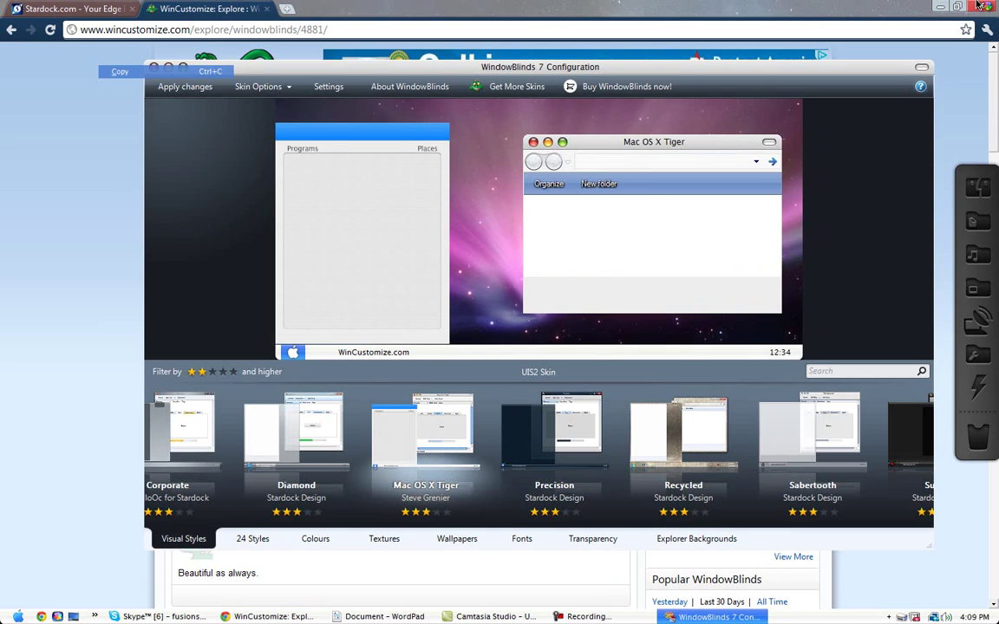
left_click(979, 6)
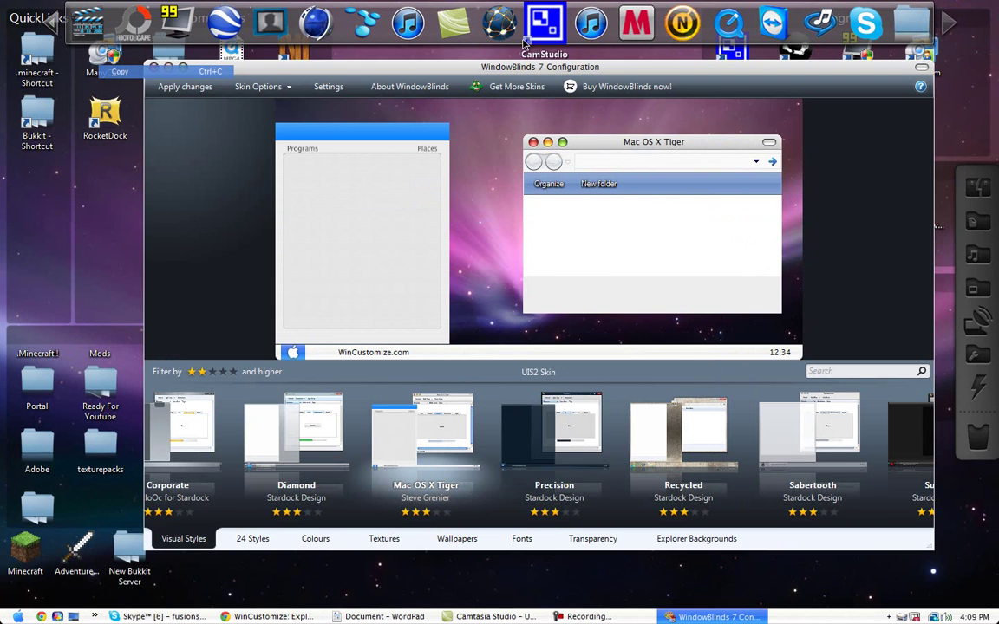
- Look at the Downloads folder in the dialog for installing a new skin from disk, and close it without installing anything
left_click_drag(517, 70, 586, 61)
left_click(357, 77)
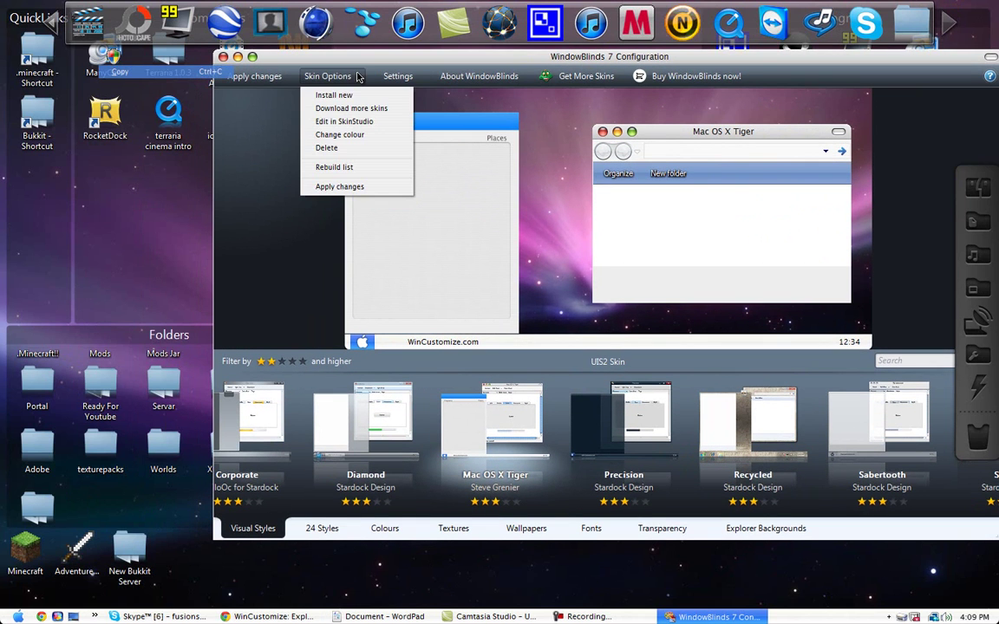
left_click(325, 94)
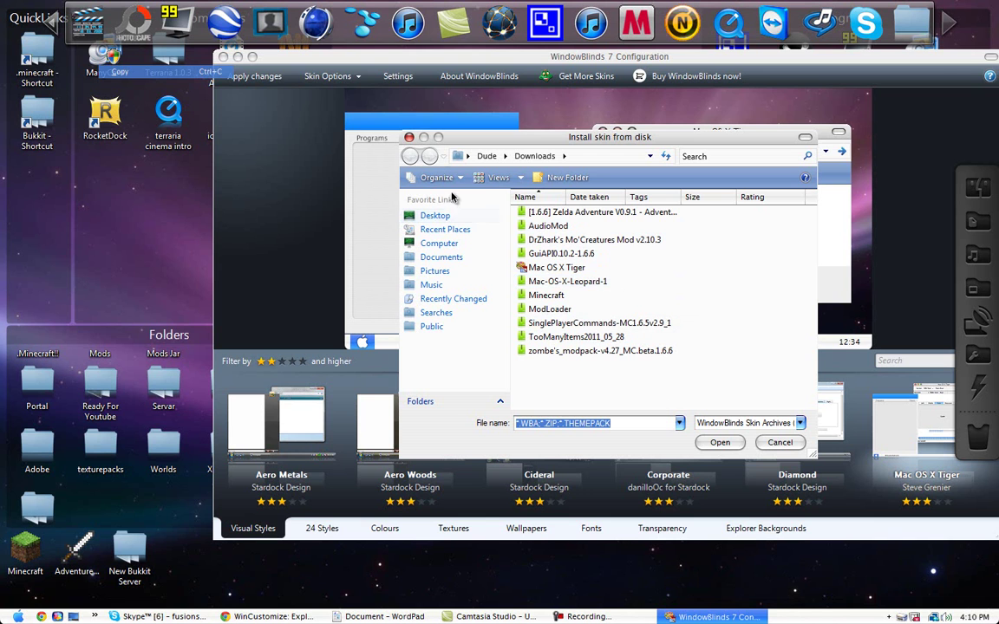
left_click(409, 138)
- Apply the Sublime visual style in WindowBlinds, continue past the trial notice and look at the Start menu
left_click_drag(438, 56, 292, 45)
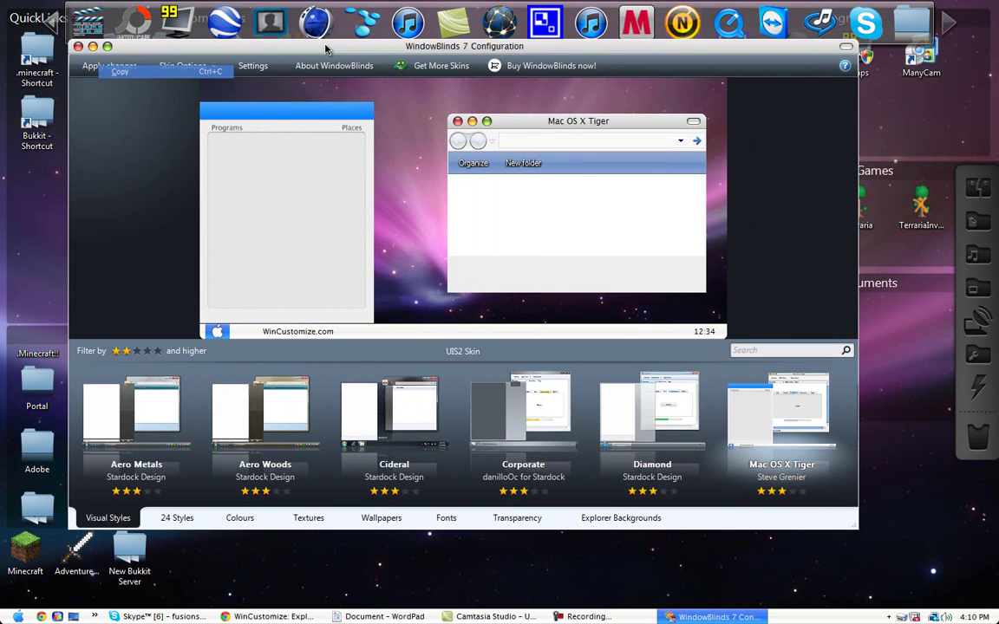
left_click_drag(533, 506, 745, 516)
left_click(717, 423)
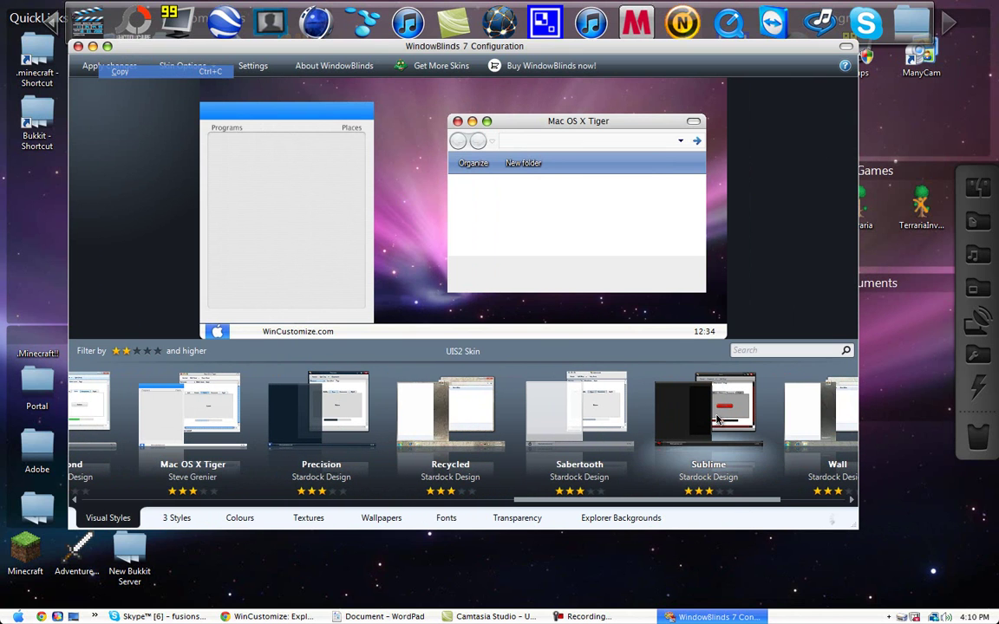
left_click(96, 70)
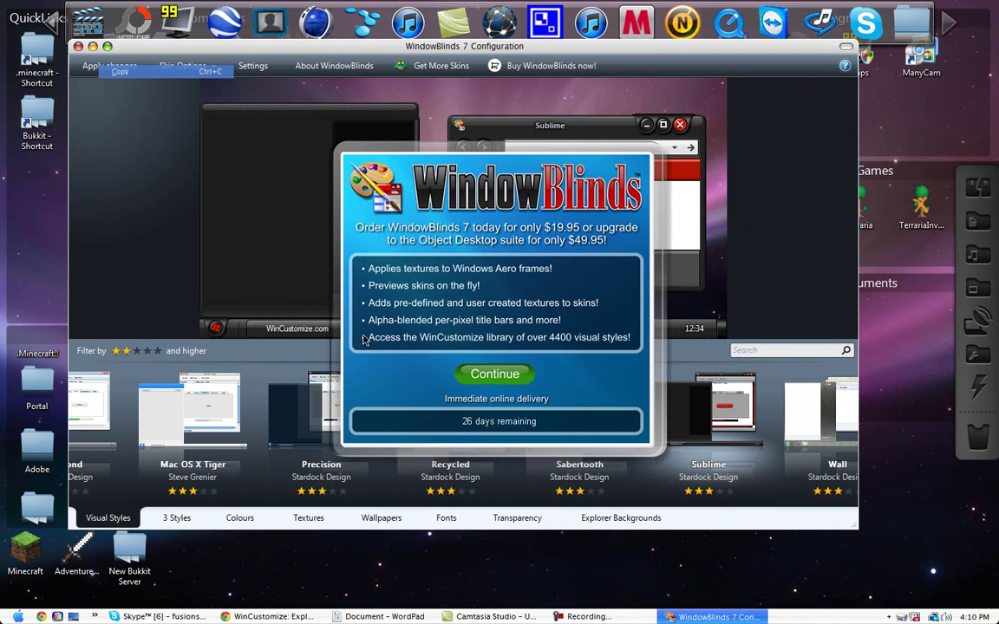
left_click(490, 374)
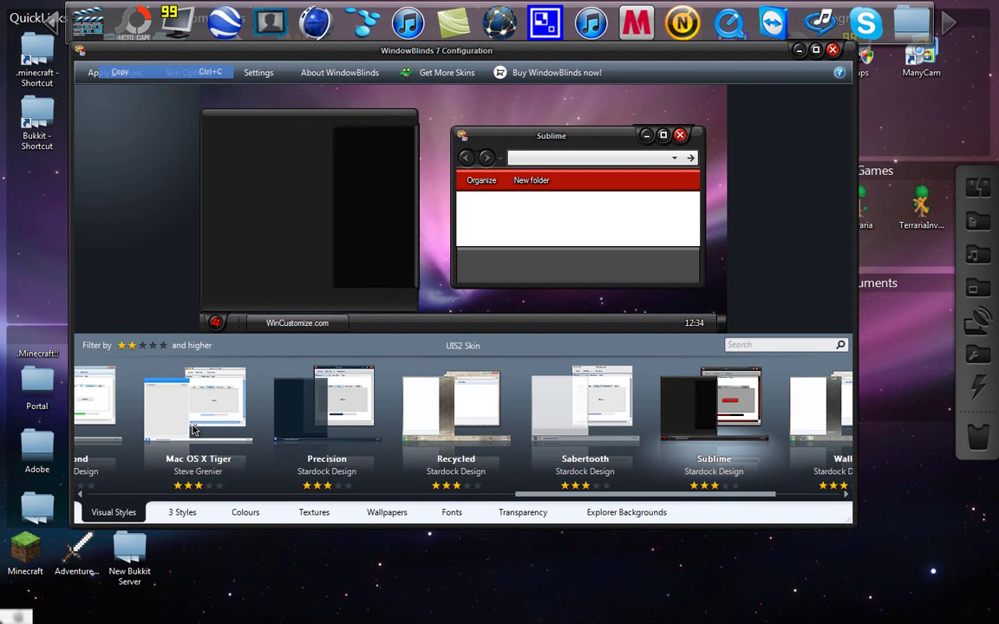
mouse_move(33, 616)
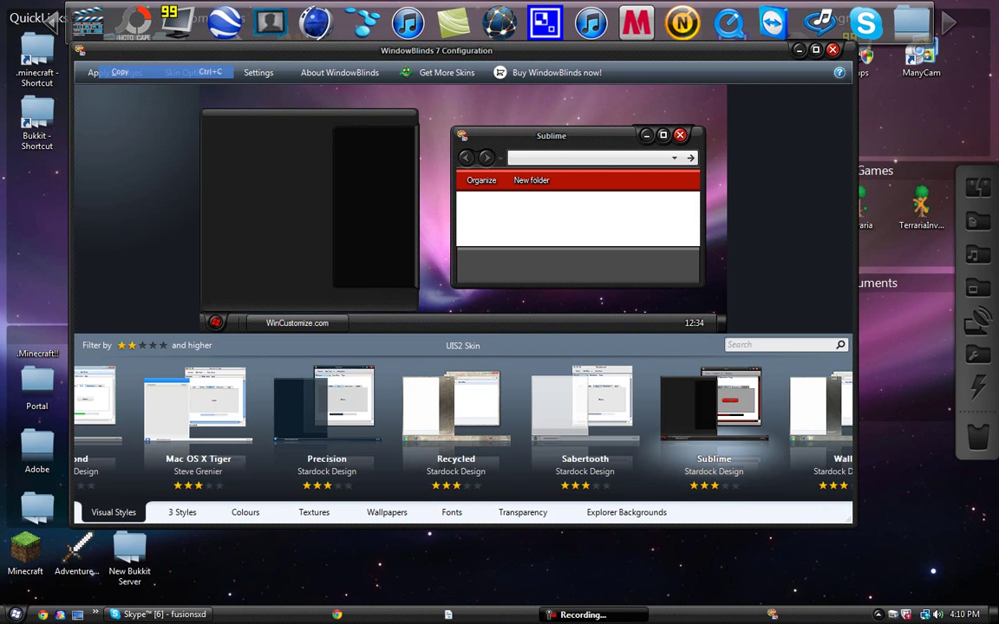
left_click(15, 615)
left_click(269, 438)
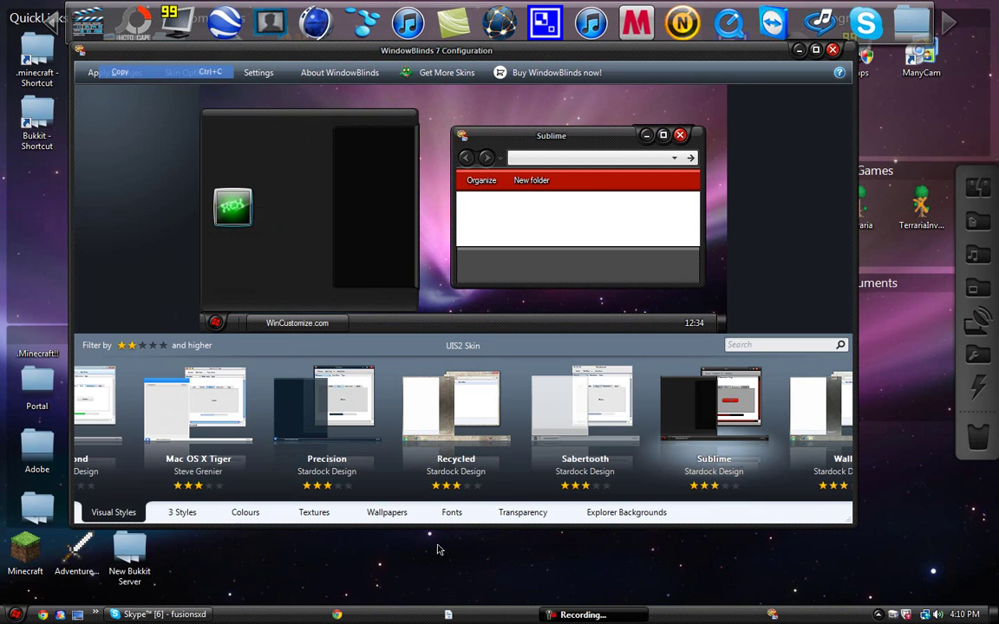
- Apply the Mac OS X Tiger skin again and restart the unresponsive Windows Explorer
left_click(210, 416)
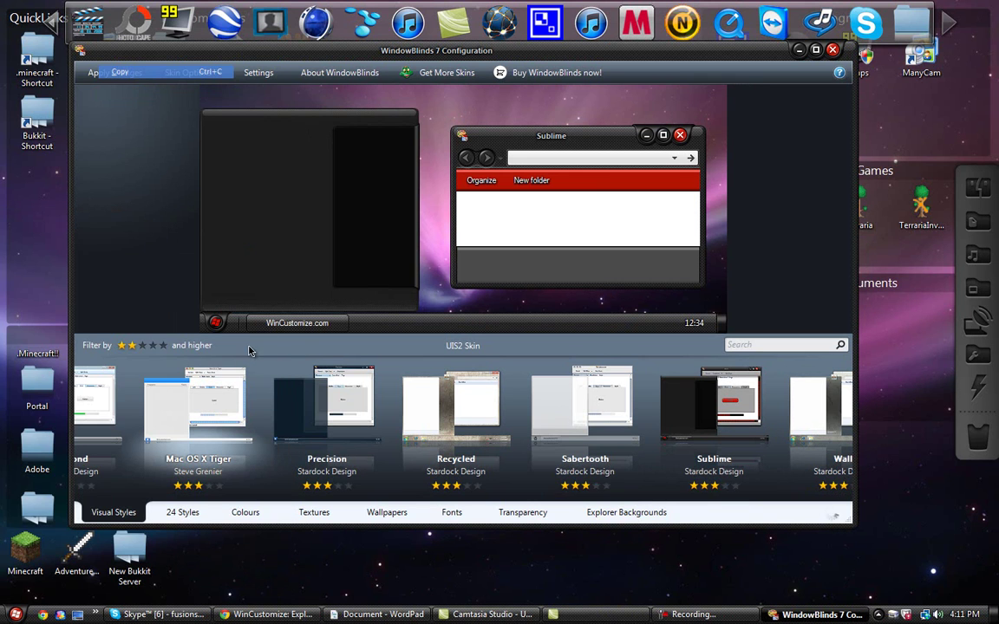
left_click(92, 73)
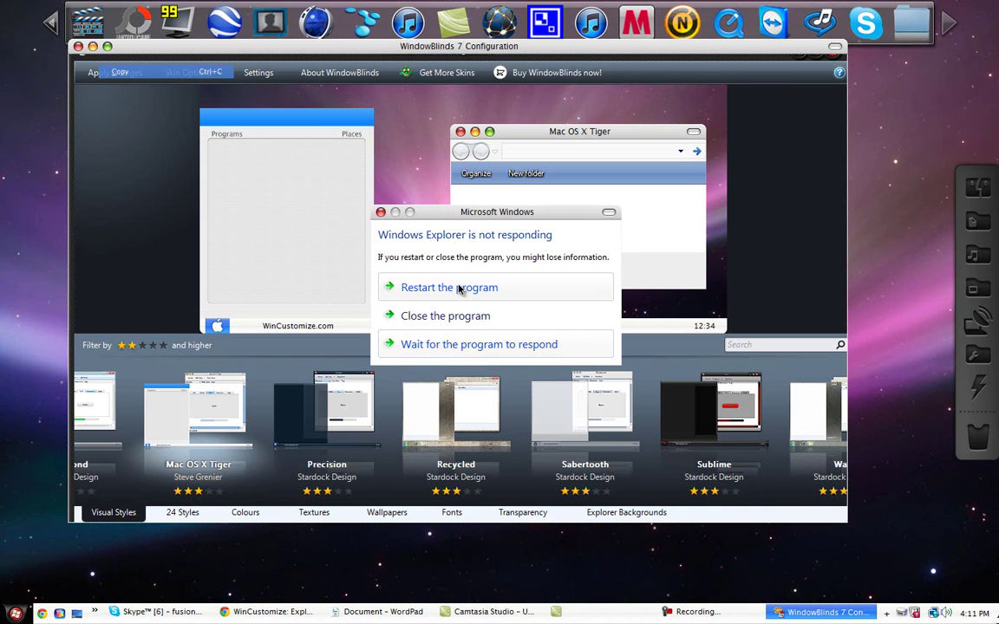
left_click(459, 289)
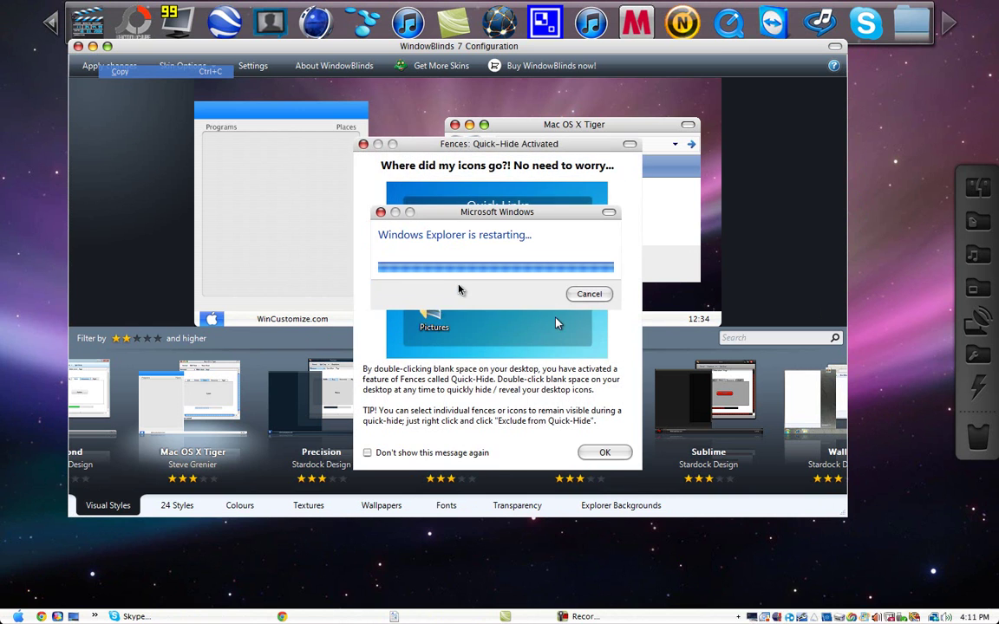
- Dismiss the Fences Quick-Hide message and close the WindowBlinds configuration window
left_click(607, 453)
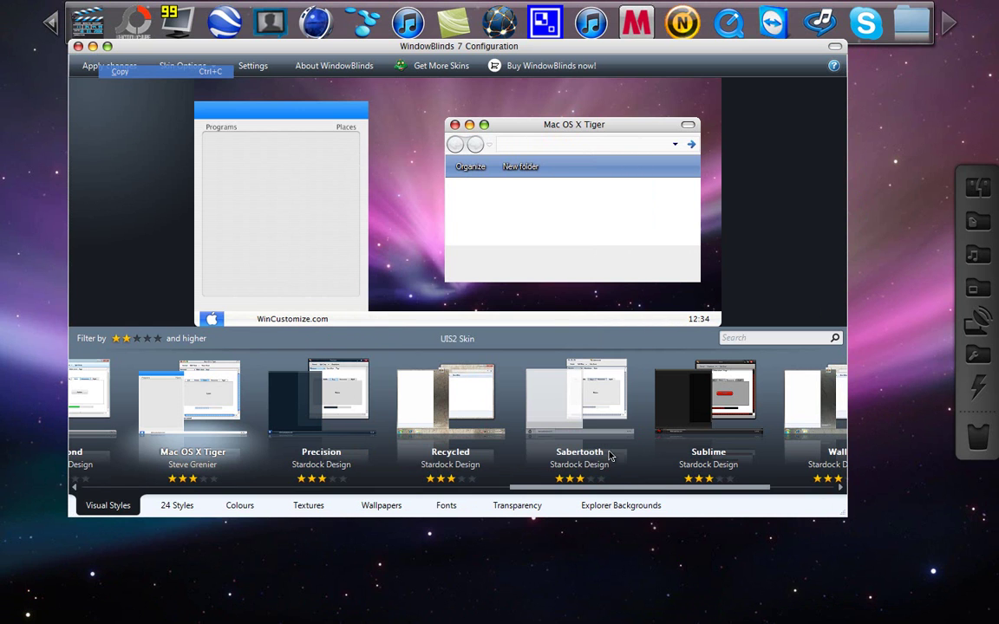
left_click(78, 47)
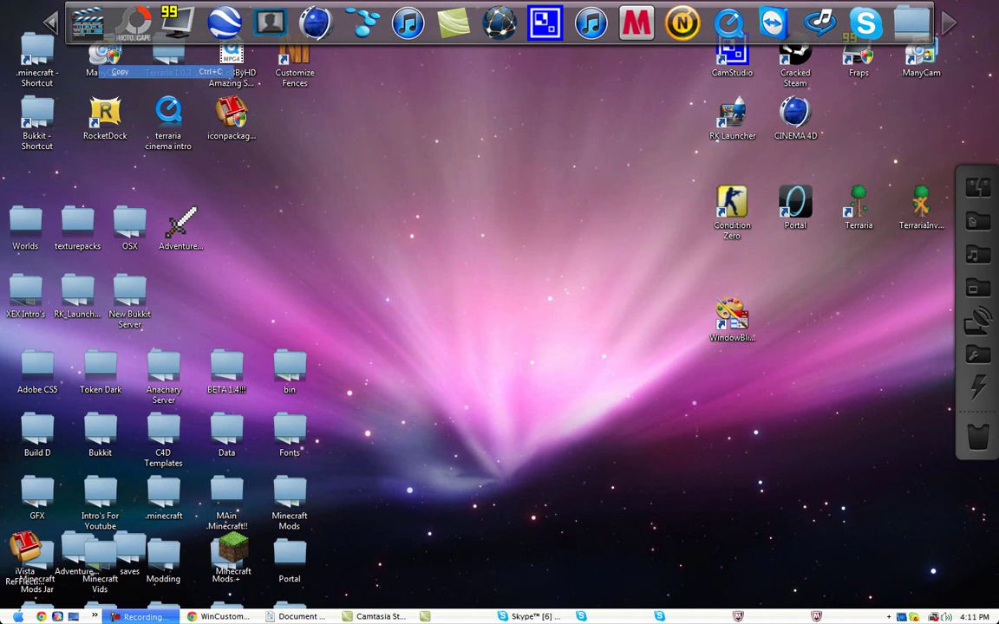
right_click(376, 618)
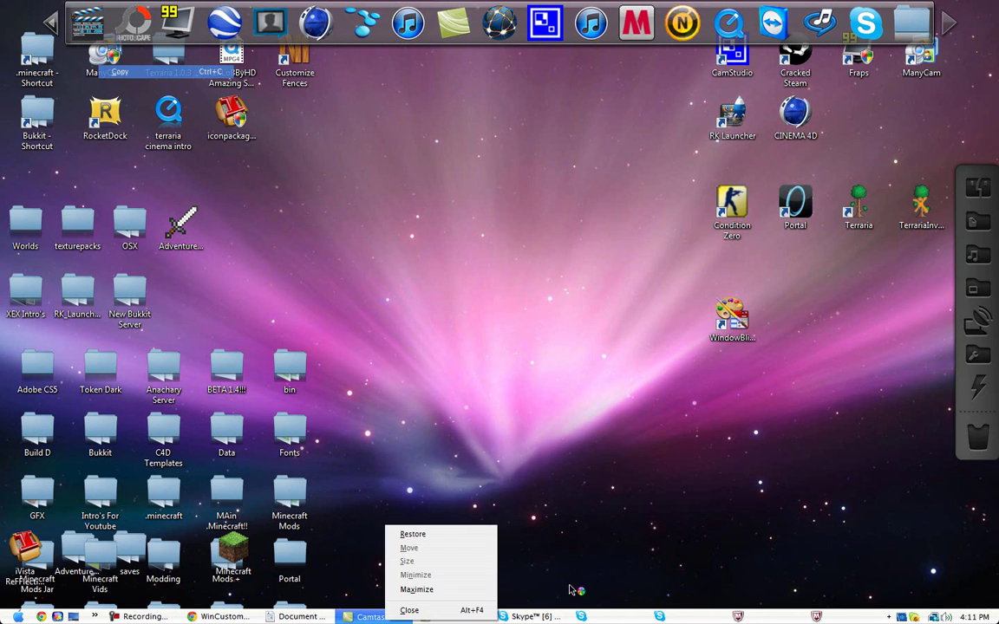
left_click(446, 320)
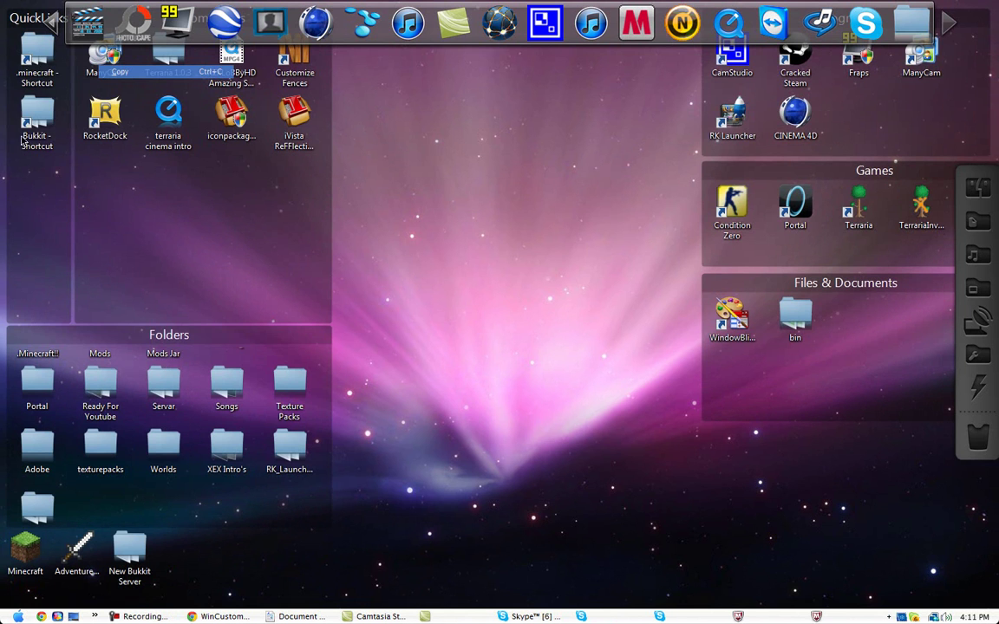
- Switch to the Chrome browser, go to google.com and search for "iconpackager"
left_click(207, 616)
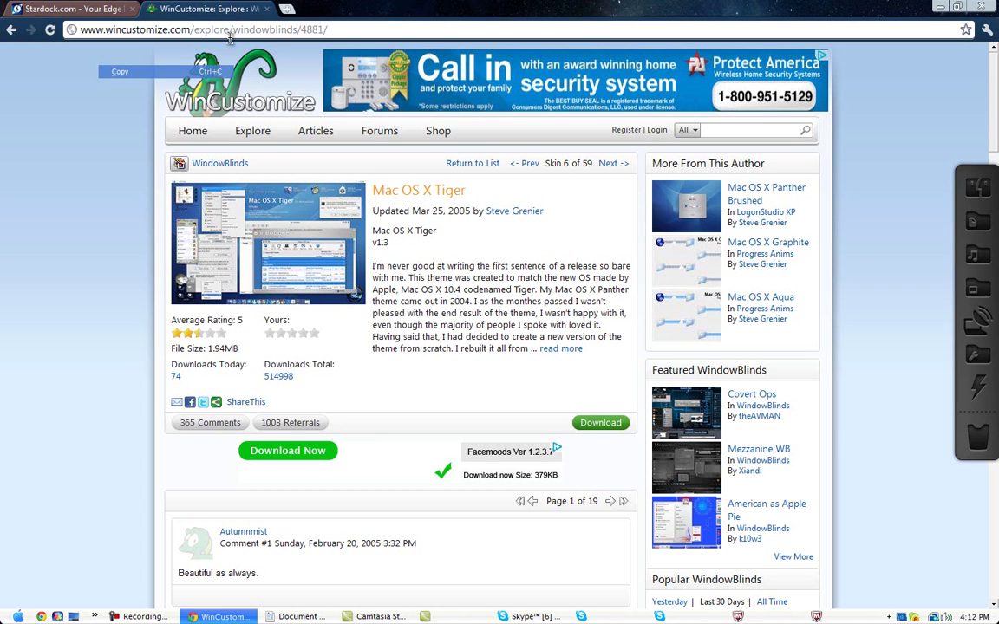
left_click(229, 35)
type("google.com")
key("Return")
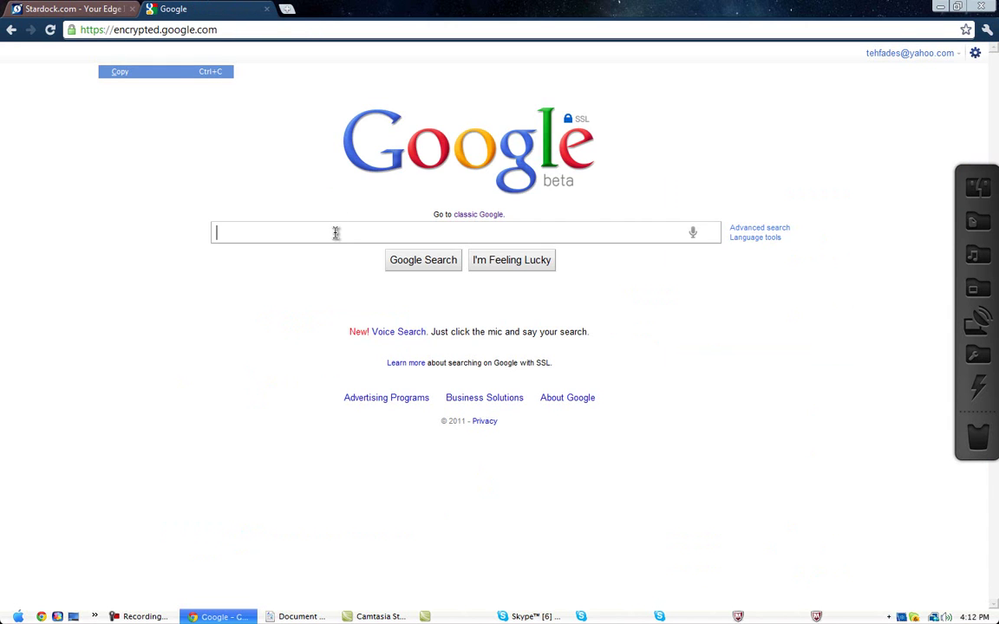
type("icon")
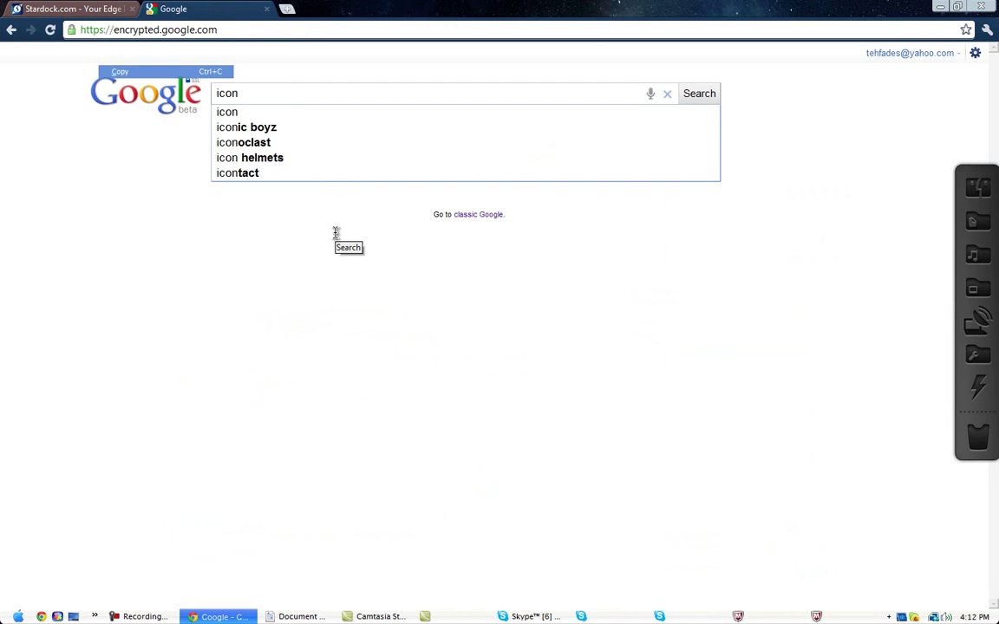
type("packager")
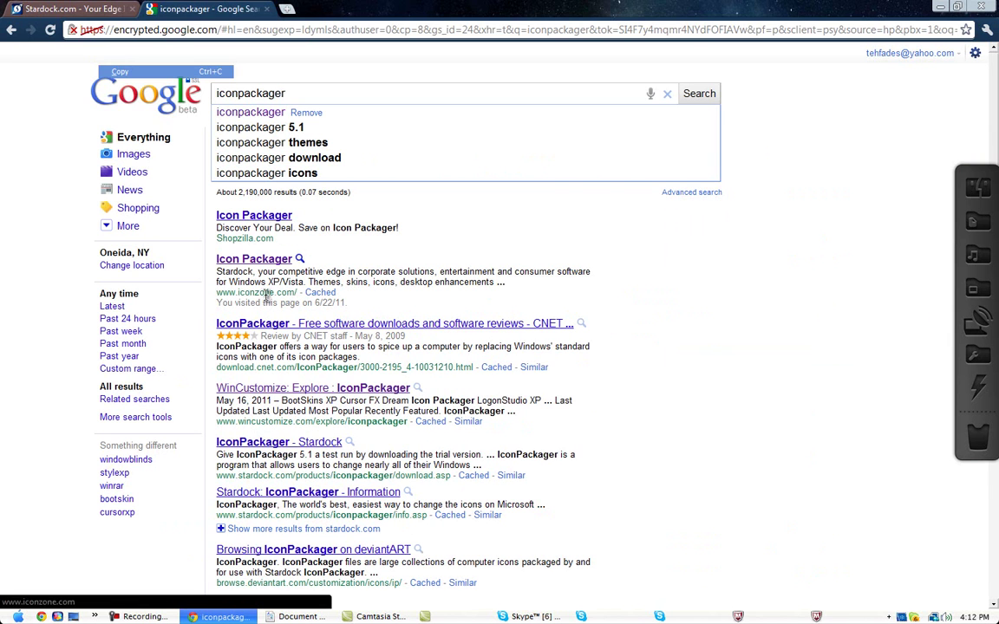
- Return to Google from the ad page, search for "icon" and open the Icon Packager result from iconzone.com
left_click(249, 263)
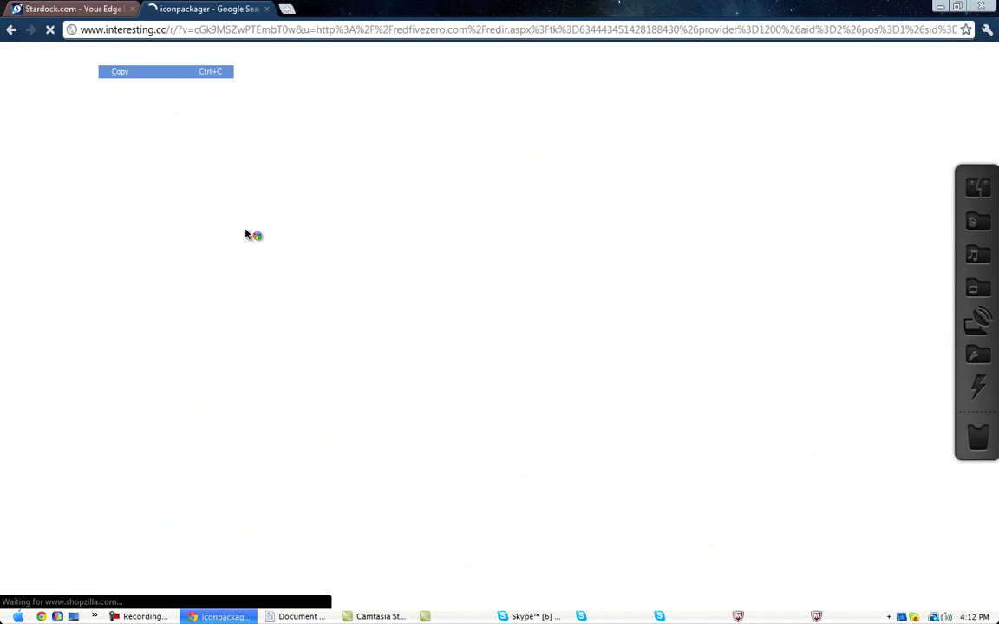
left_click(11, 31)
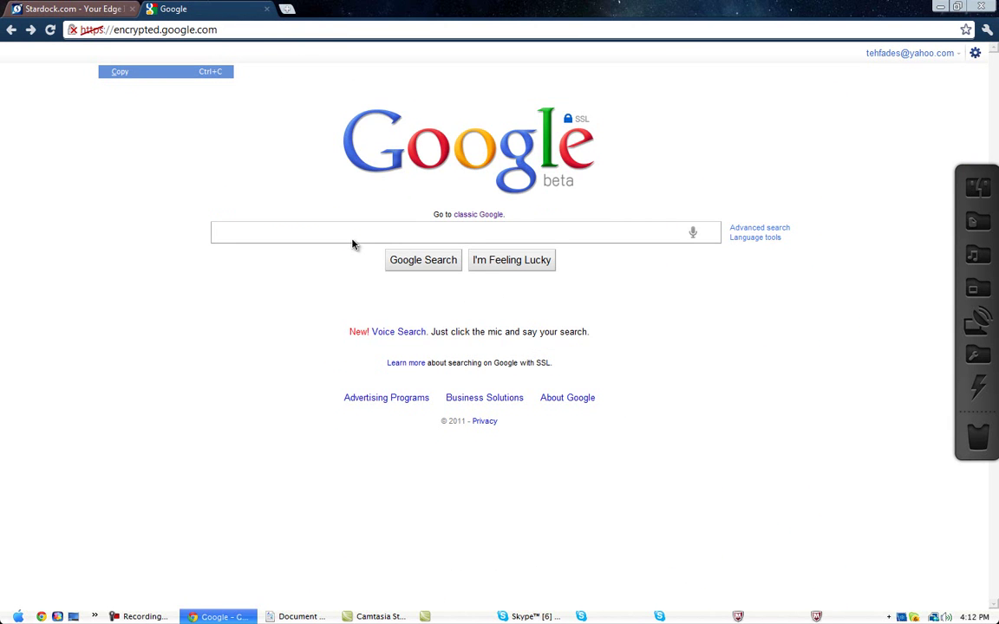
type("icon")
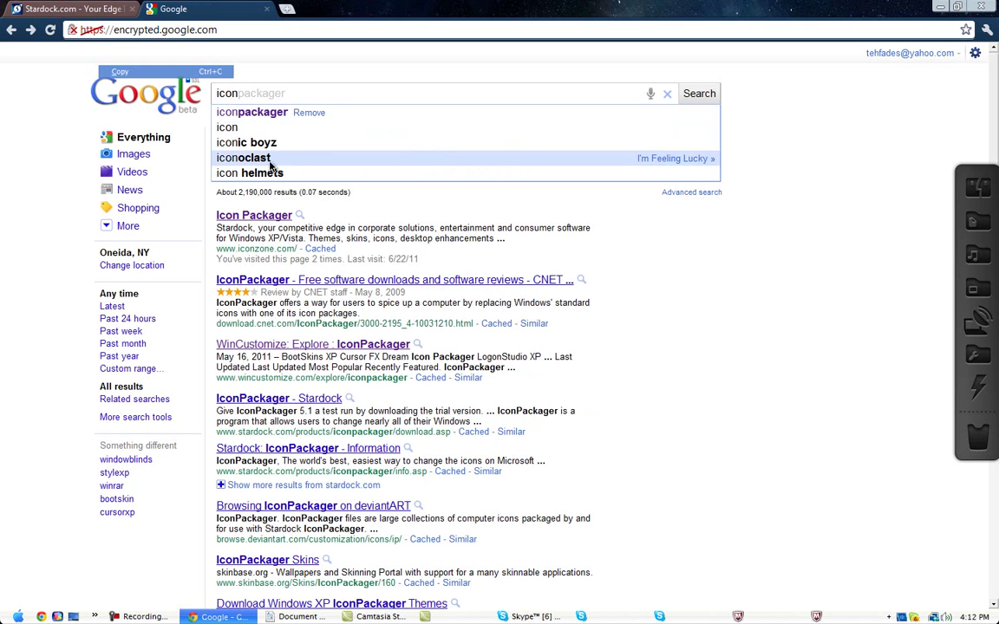
left_click(257, 217)
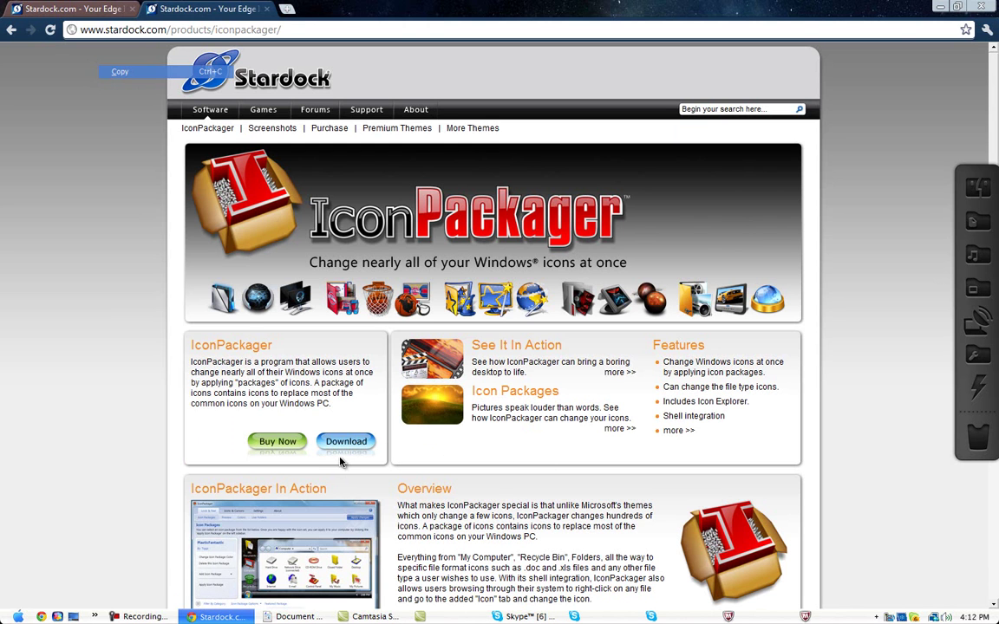
- Minimize the browser and point out the iVista ReFFlective icons file on the desktop
left_click(940, 6)
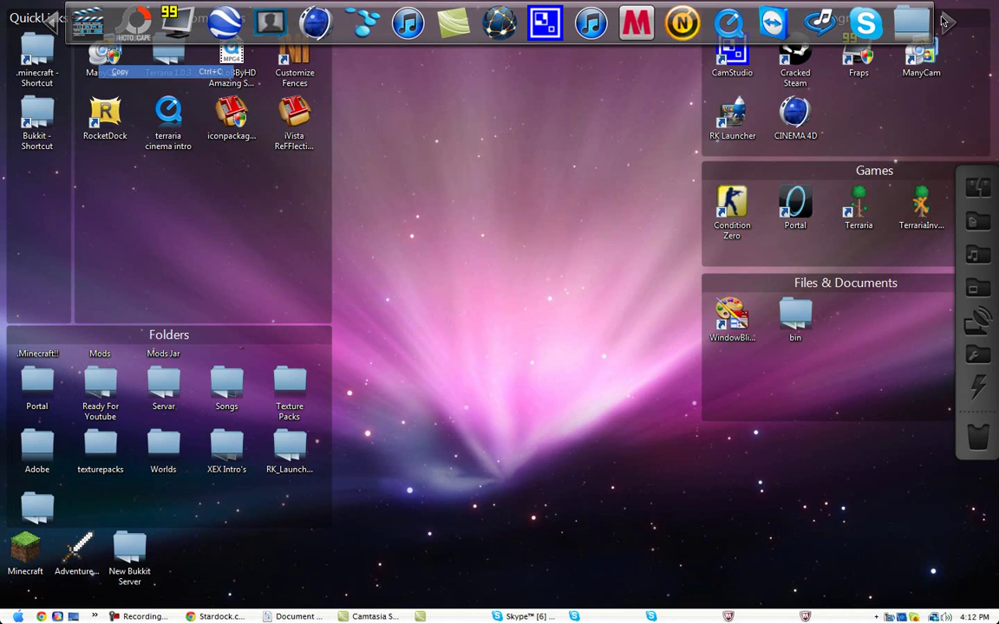
left_click(299, 127)
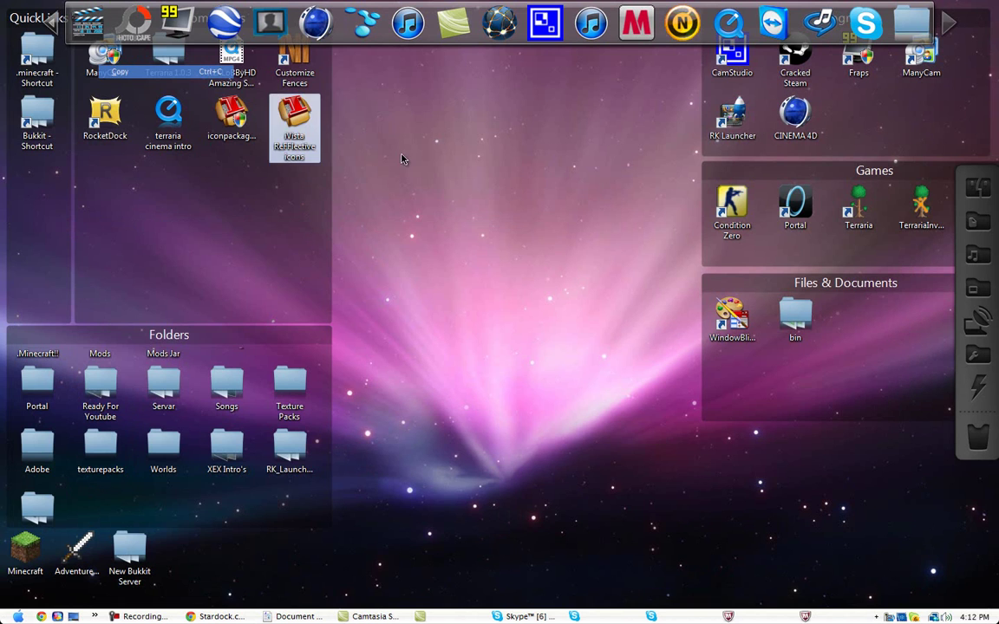
double_click(295, 120)
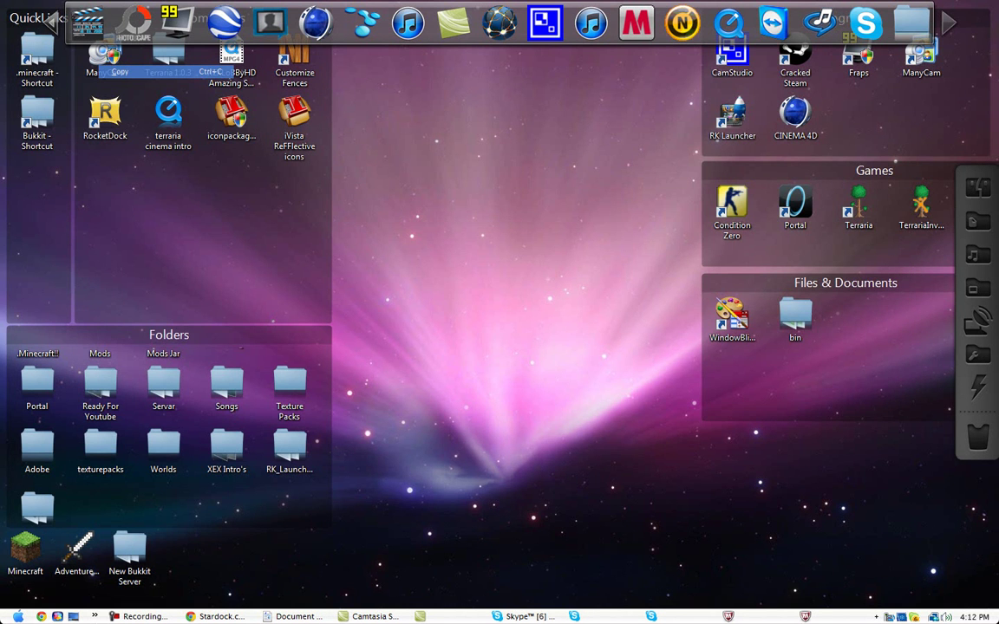
- Restore the Chrome browser, go to google.com and search for "ivista reff"
left_click(217, 616)
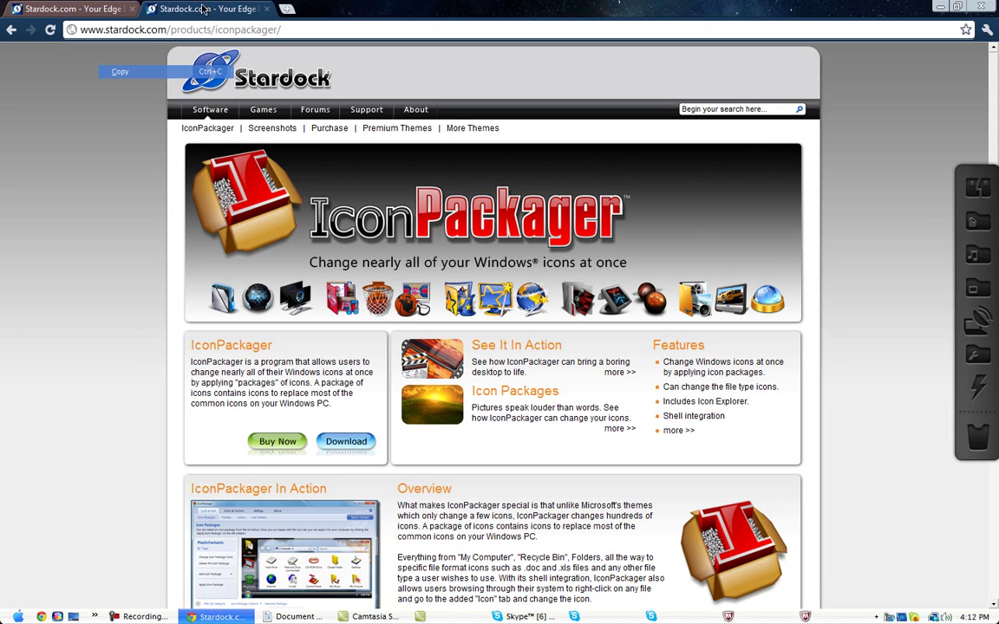
left_click(199, 28)
type("google.com")
key("Return")
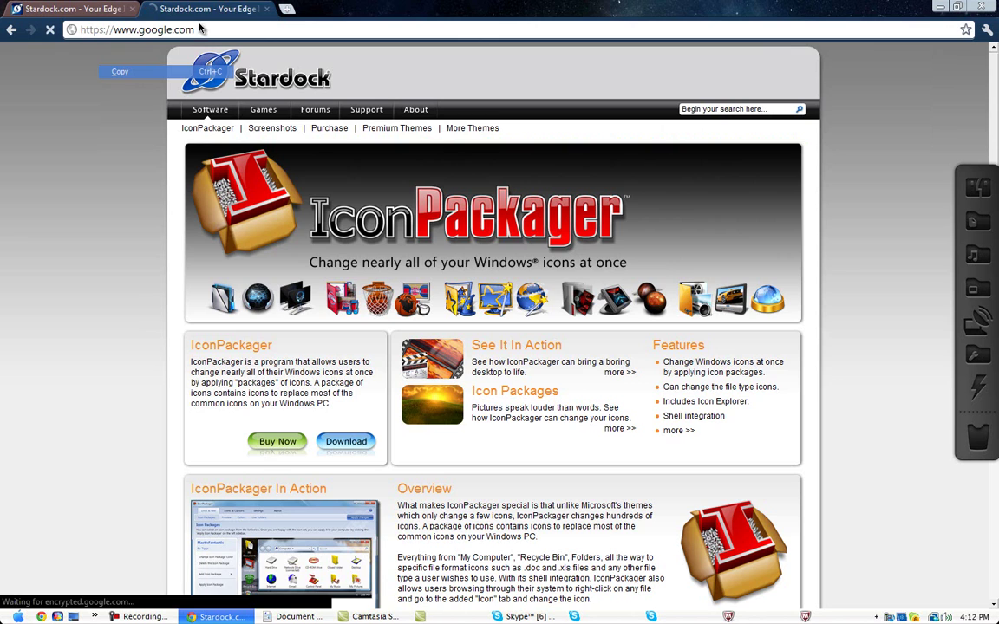
type("i")
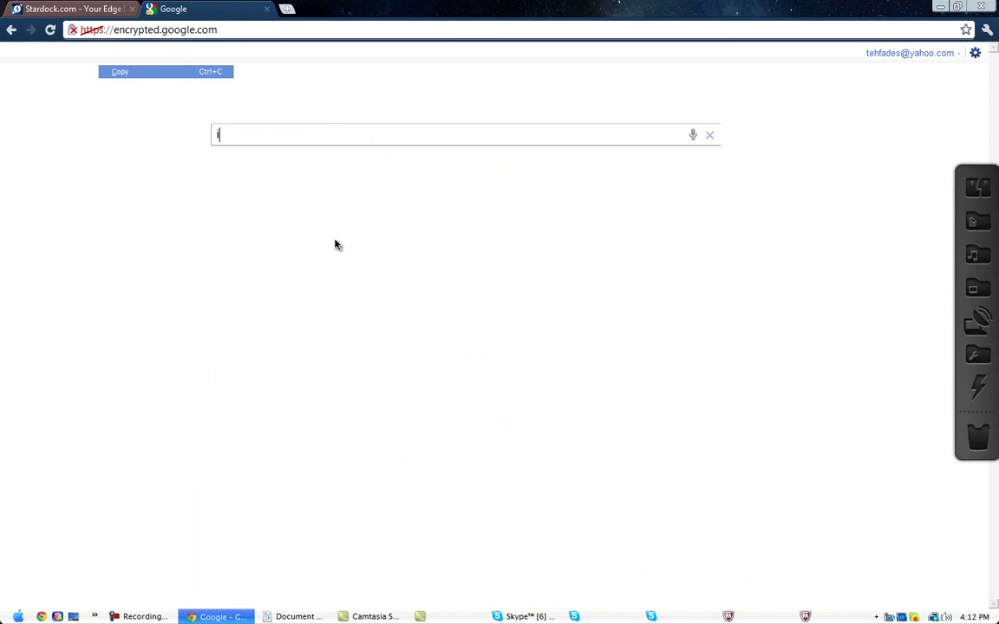
type("vista reff")
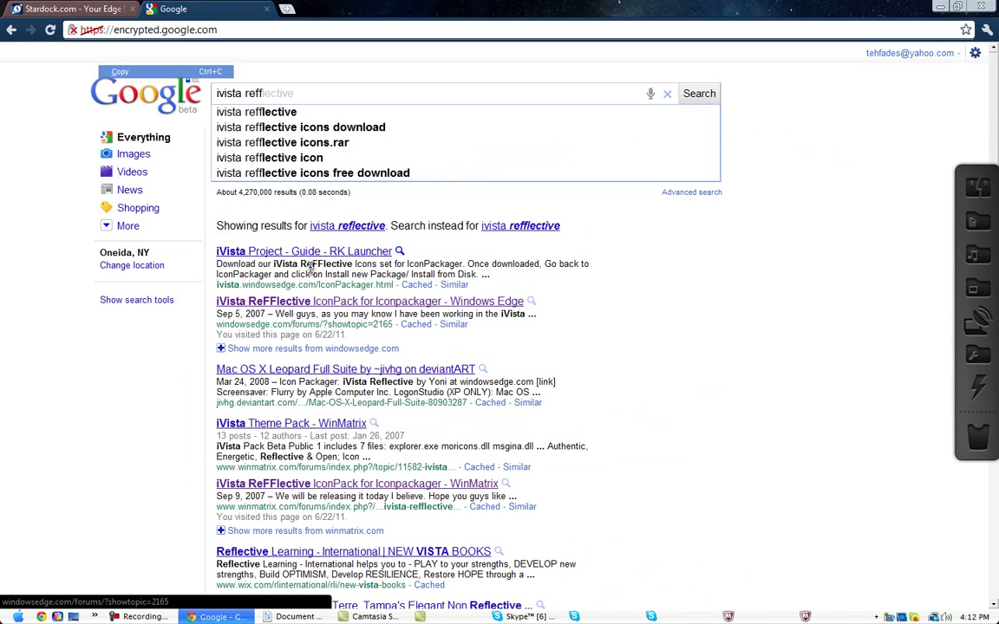
- Try the Windows Edge result, then open the WinMatrix thread on the iVista ReFFlective IconPack and find its download link
left_click(299, 302)
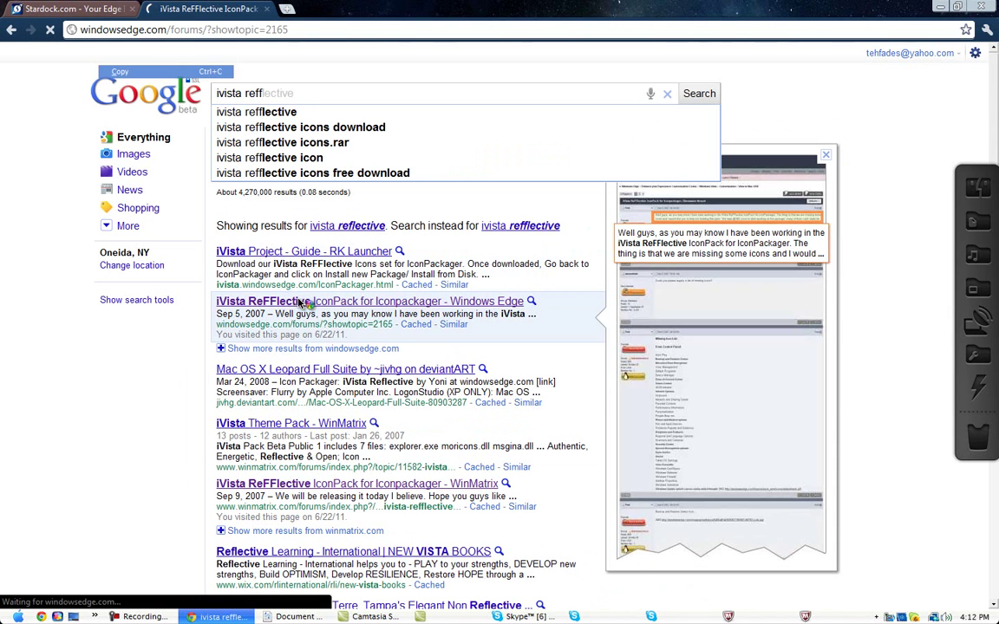
scroll(322, 358, "down", 1)
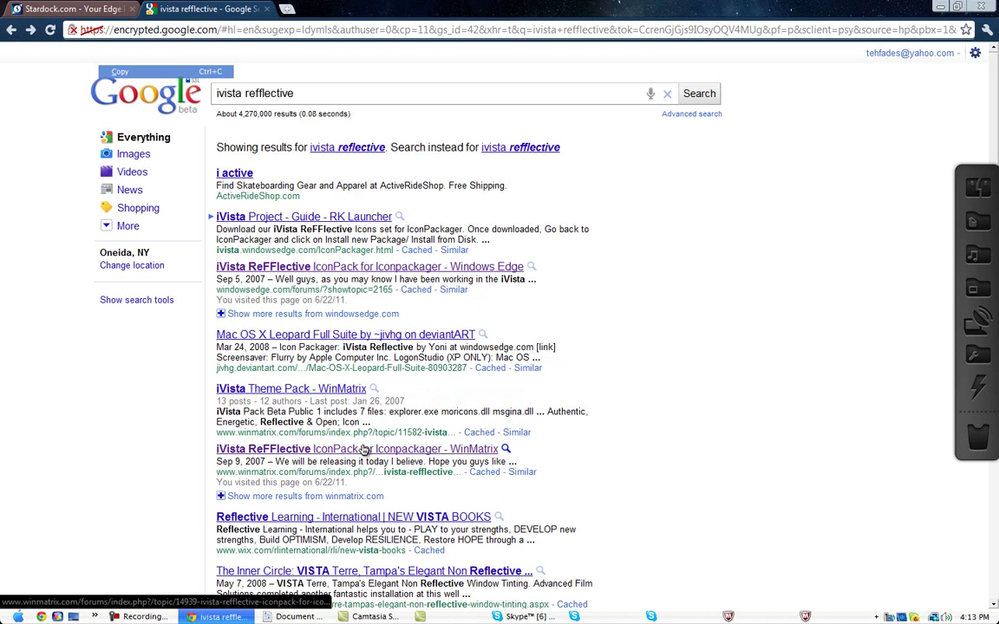
left_click(331, 451)
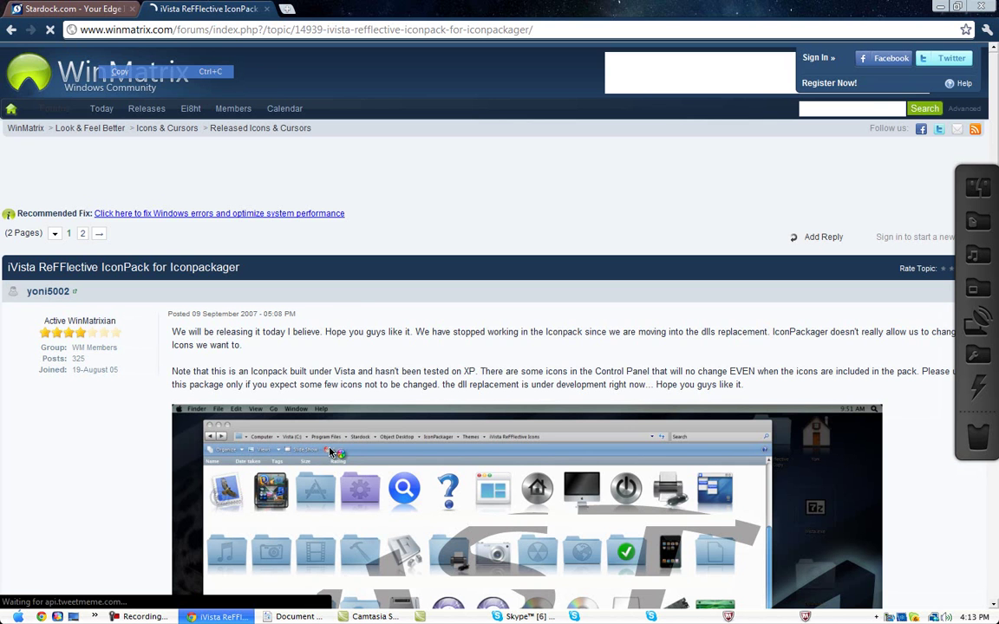
scroll(403, 336, "down", 2)
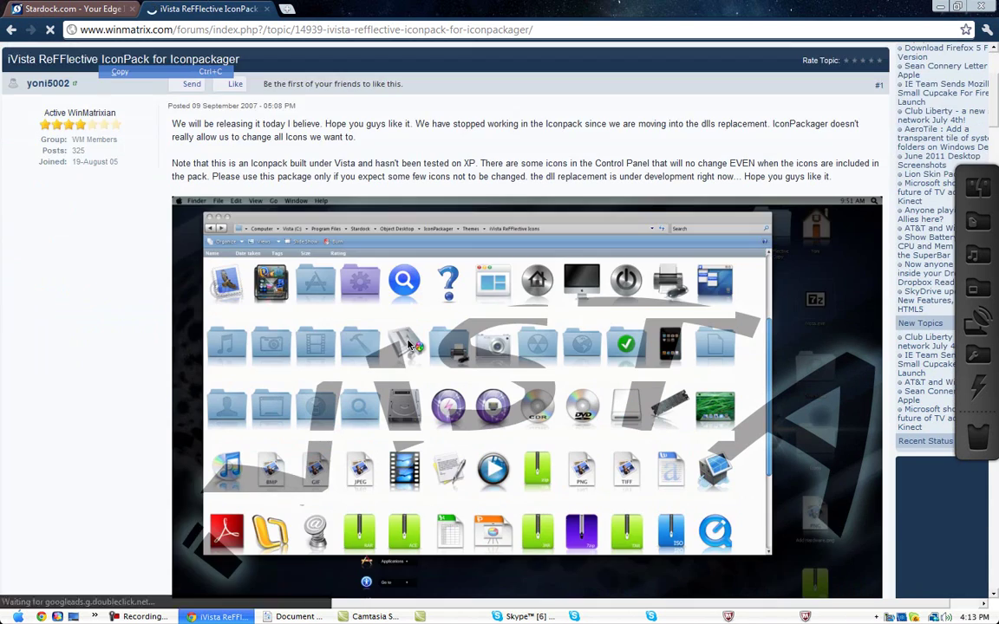
scroll(200, 478, "down", 6)
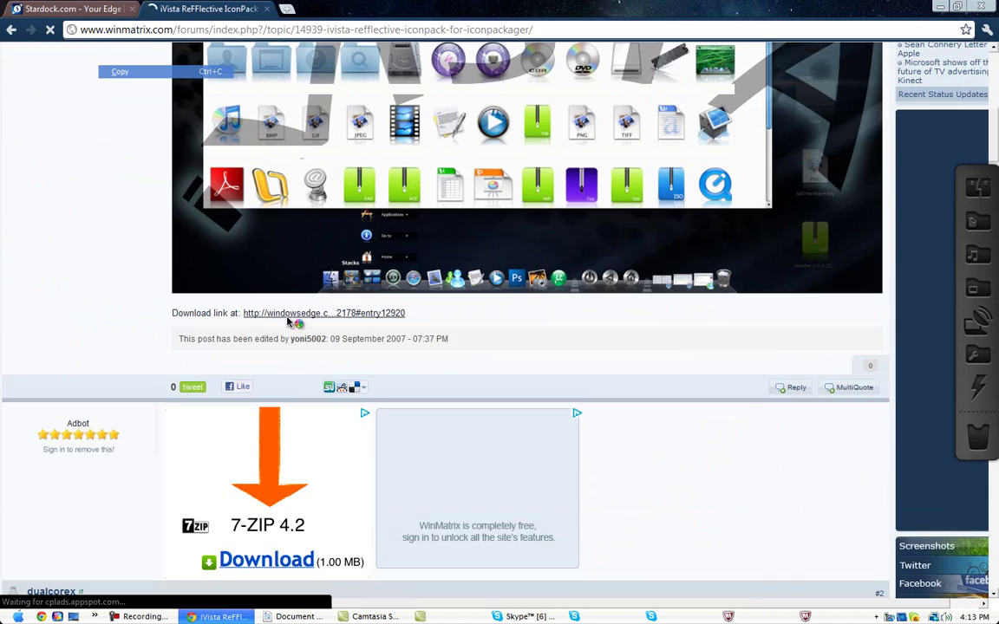
- Minimize the browser, run the iconpackager setup file on the desktop and cancel its InstallAware wizard
left_click(936, 6)
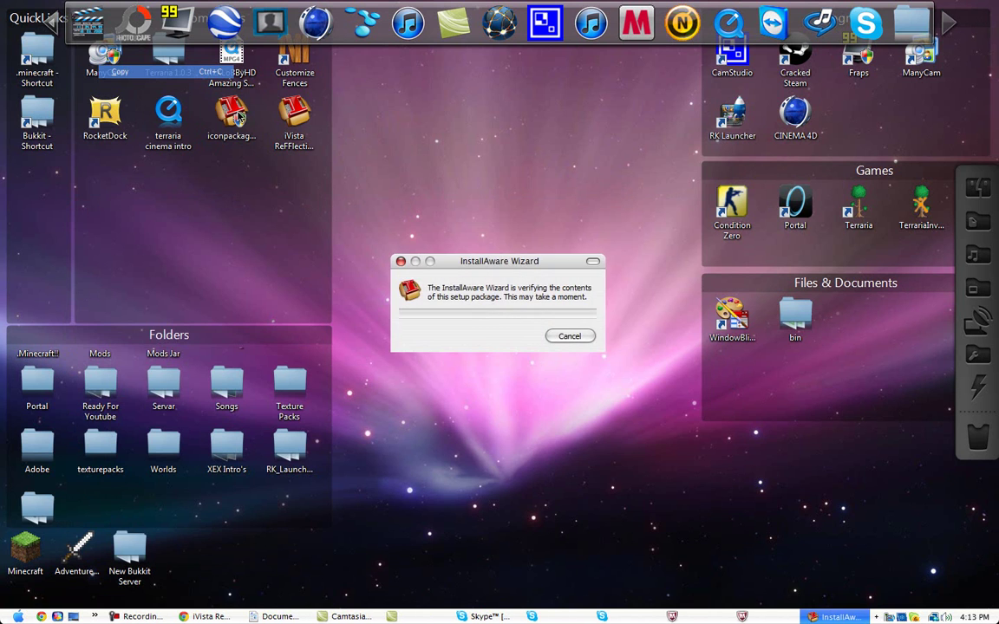
left_click(568, 336)
key("super")
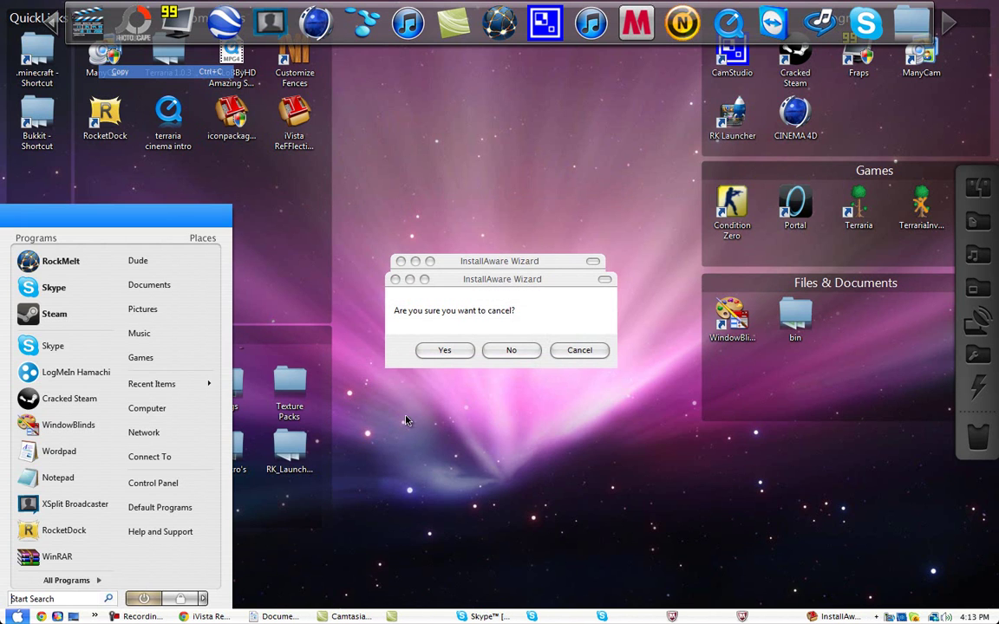
left_click(486, 353)
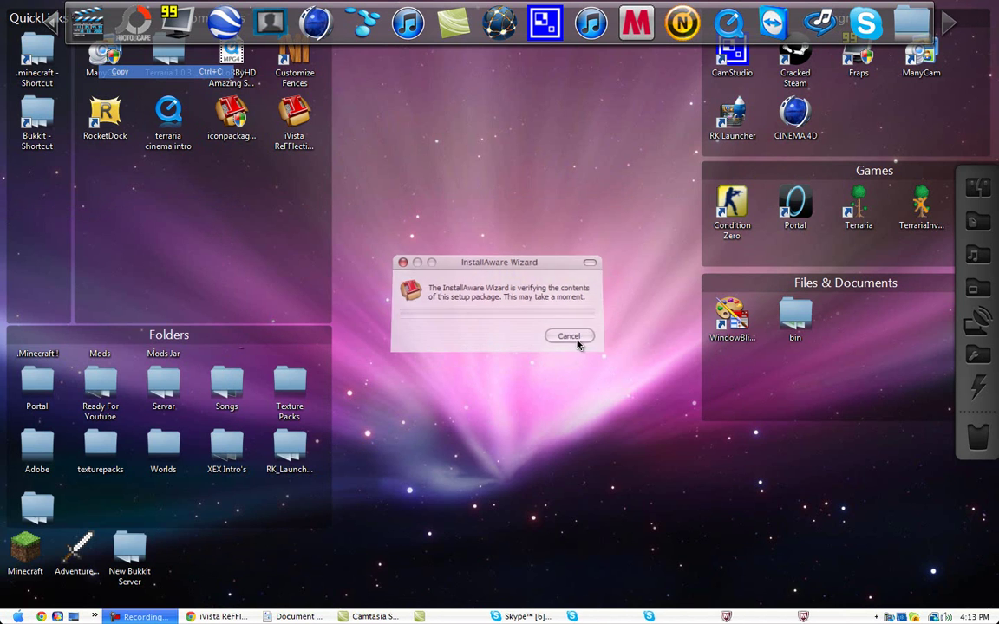
- Find the installed program by searching for "iconpackager", launch it and continue past its purchase screen
key("super")
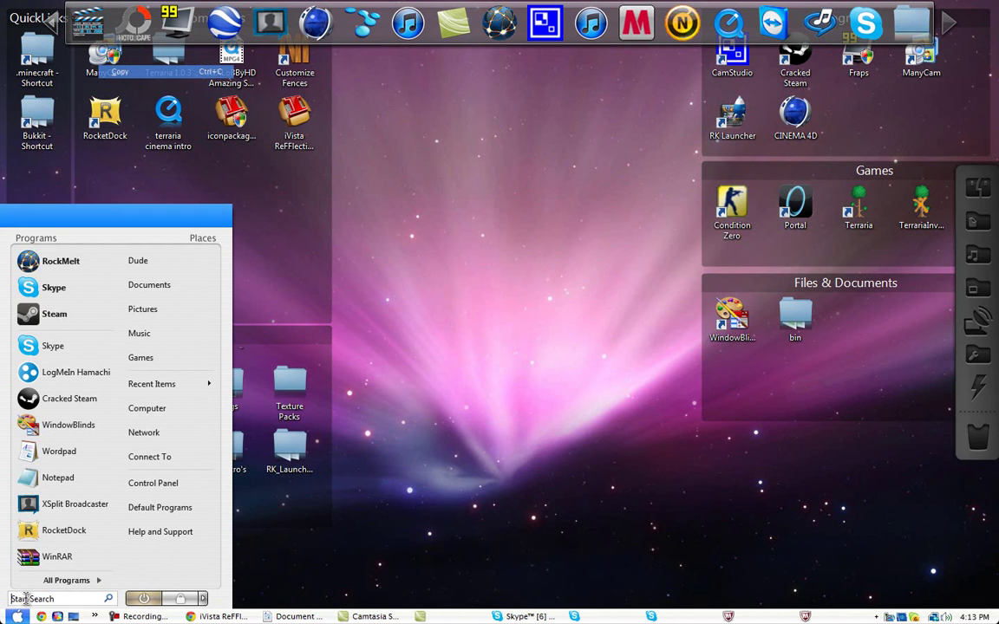
type("iconpackager")
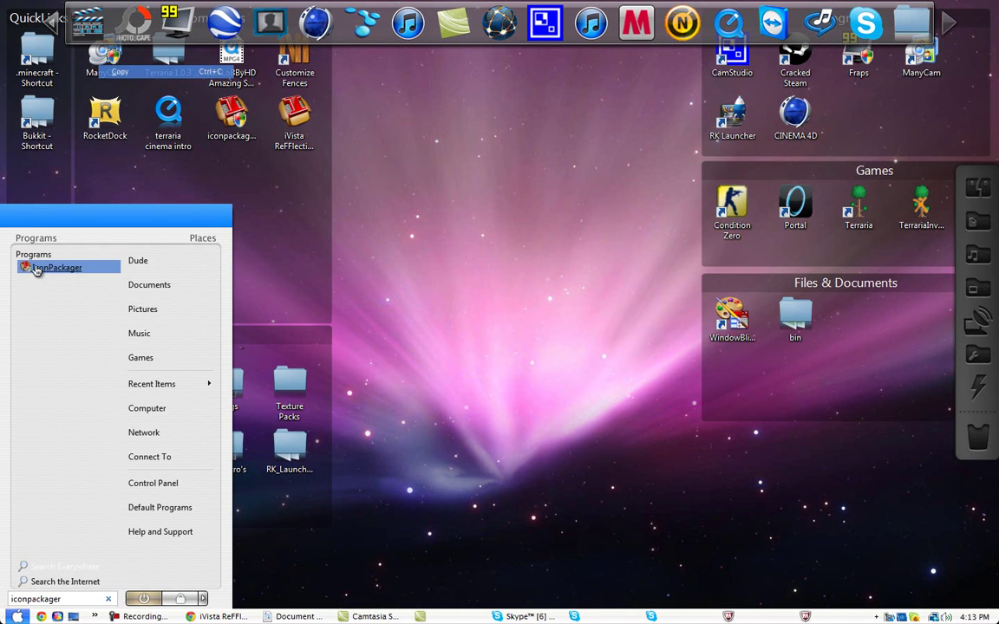
left_click(36, 269)
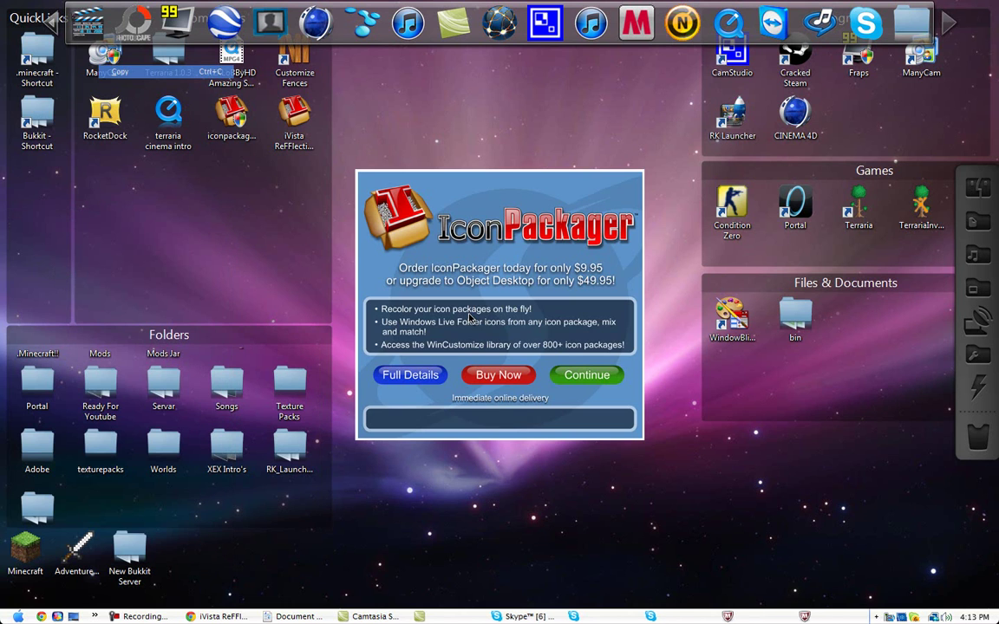
left_click(581, 377)
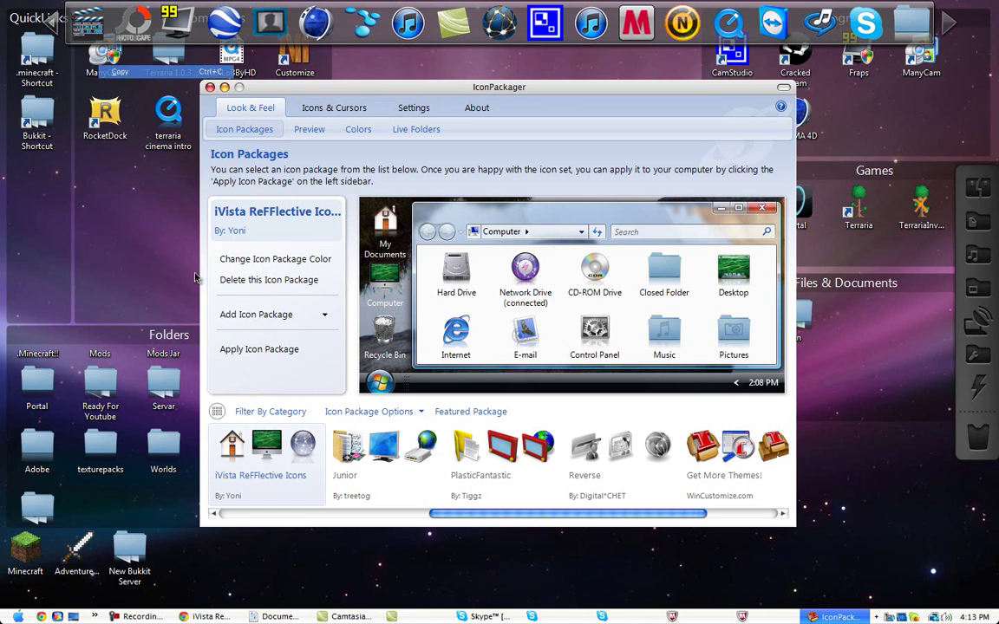
- Start adding an icon package from disk, locate iVista ReFFlective icons on the desktop and cancel without installing it
left_click(286, 317)
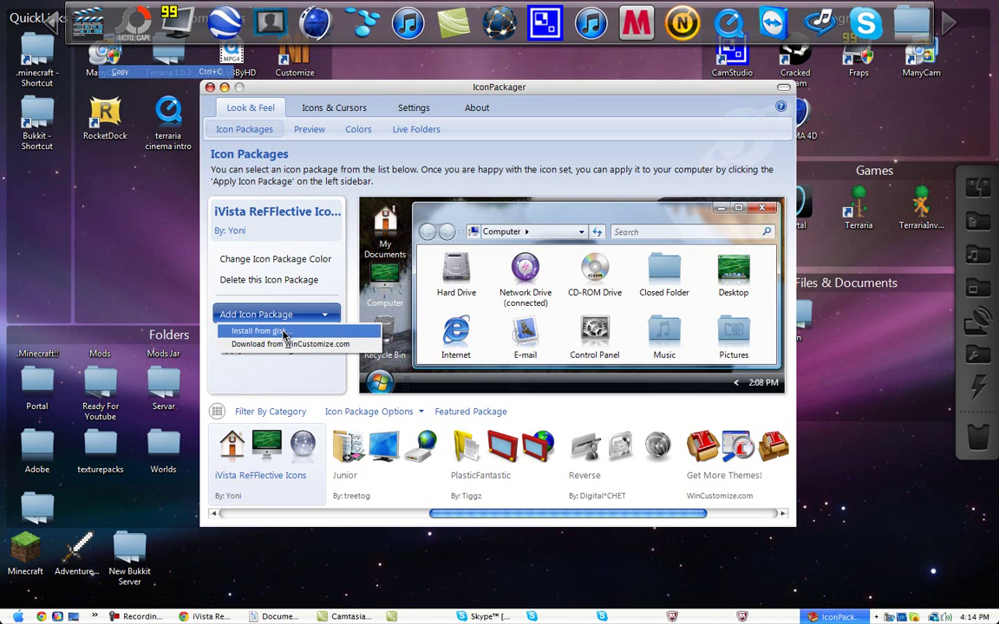
left_click(265, 331)
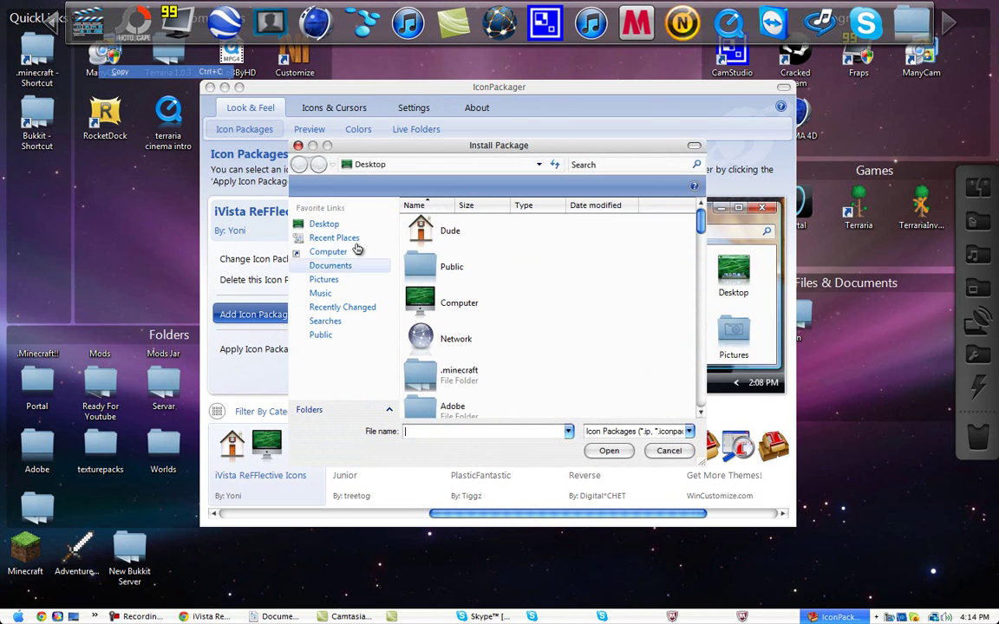
scroll(627, 284, "down", 3)
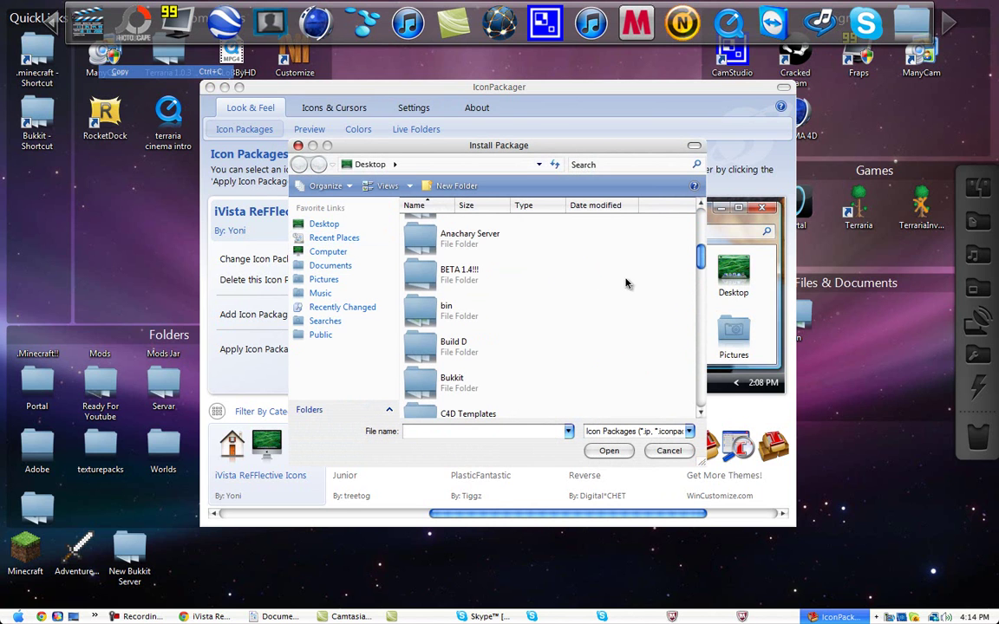
scroll(629, 284, "down", 15)
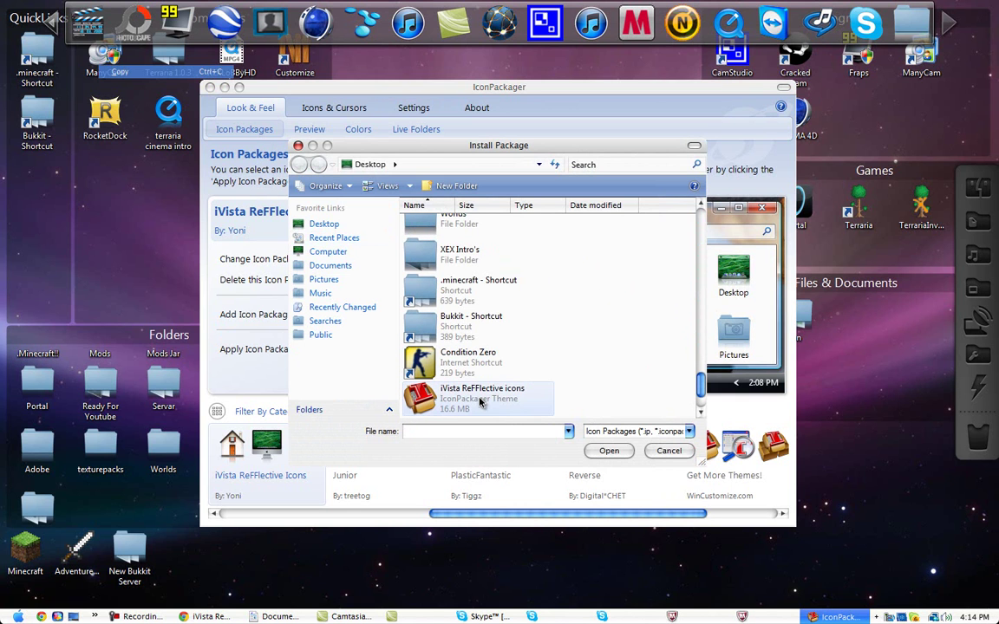
left_click(669, 452)
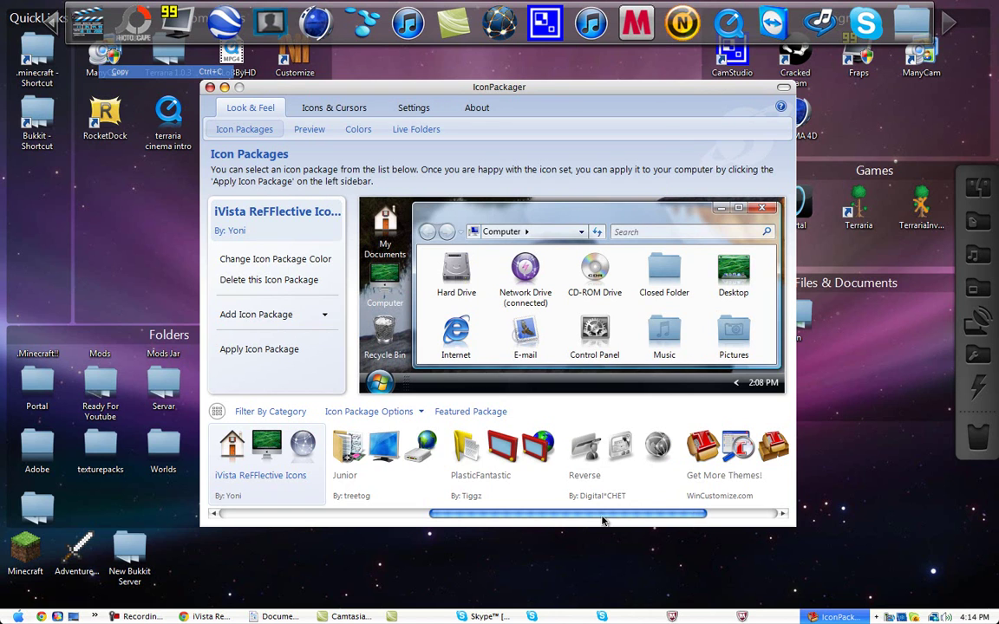
- Browse the installed icon packages briefly, close IconPackager and dismiss its purchase reminder
scroll(373, 486, "up", 1)
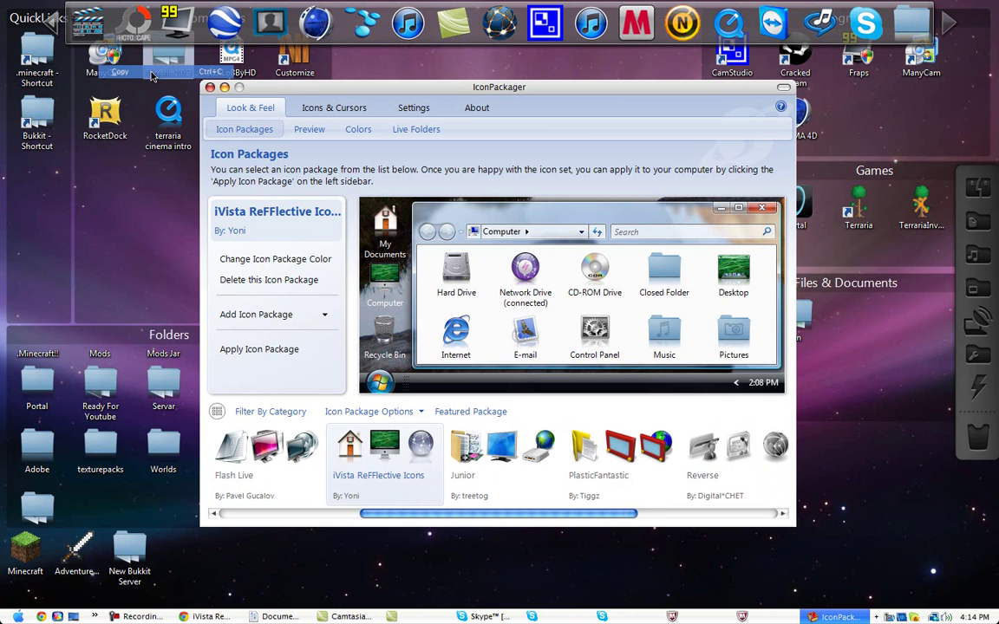
left_click(210, 88)
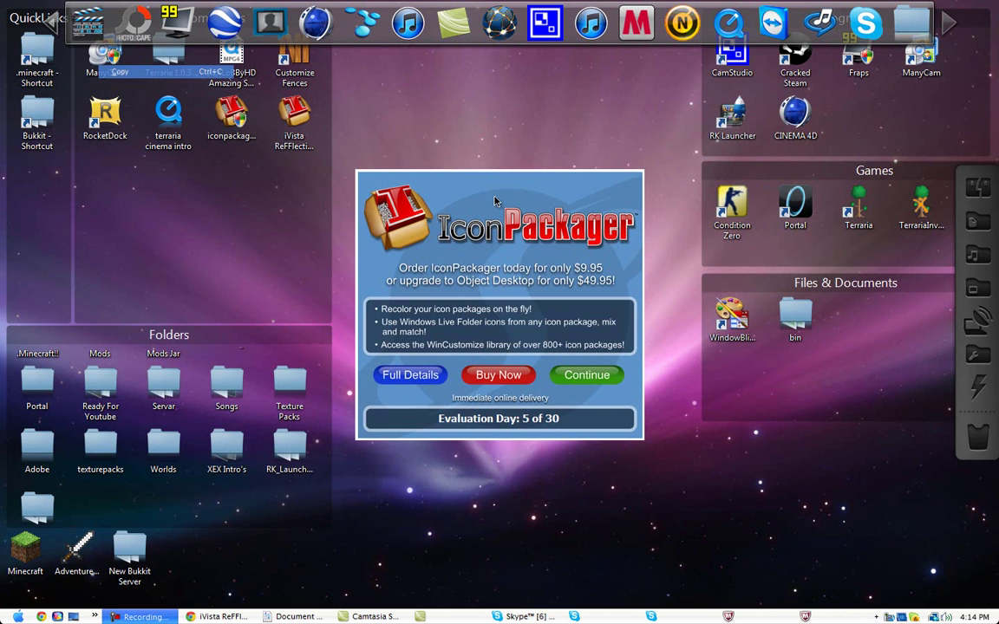
left_click(584, 377)
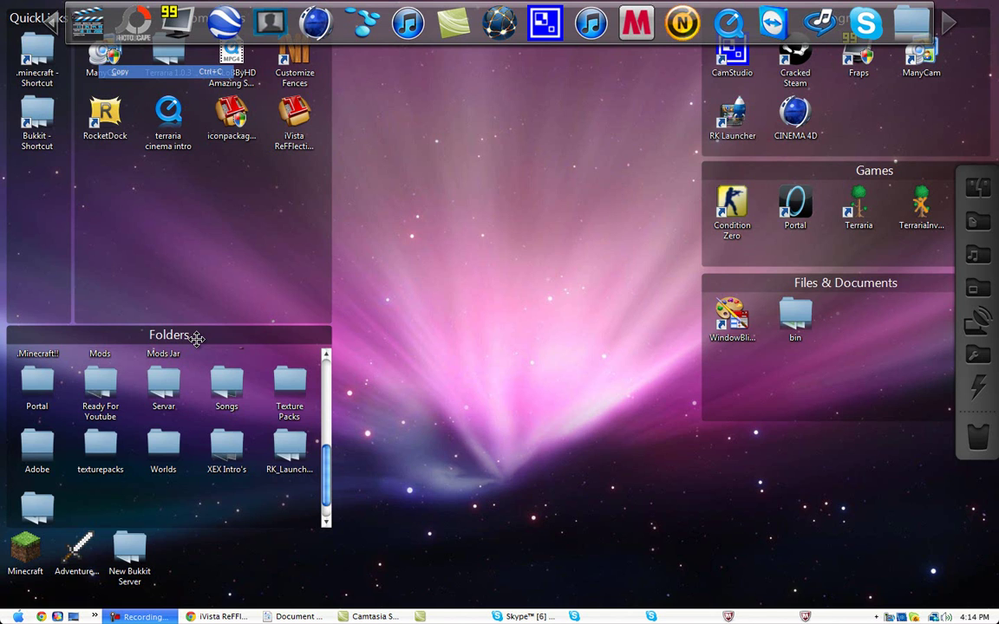
left_click(312, 614)
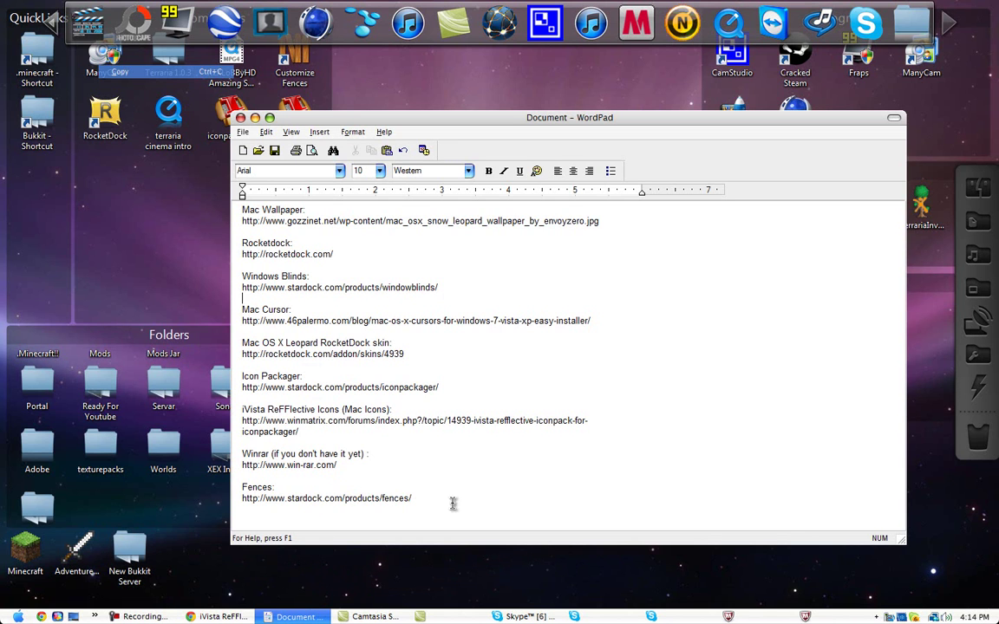
left_click(422, 498)
left_click_drag(422, 497, 234, 499)
right_click(267, 499)
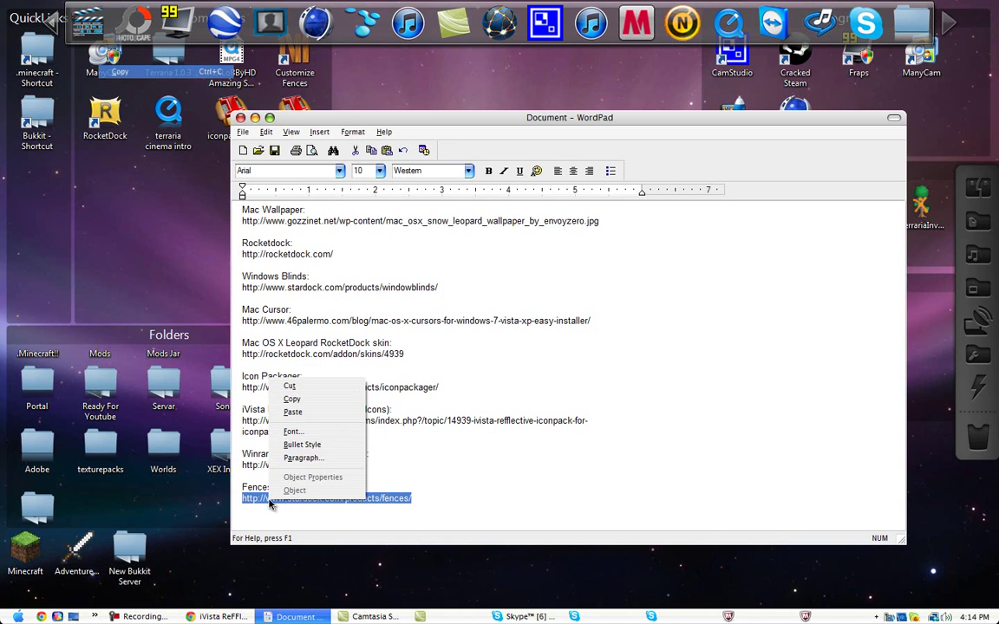
left_click(292, 399)
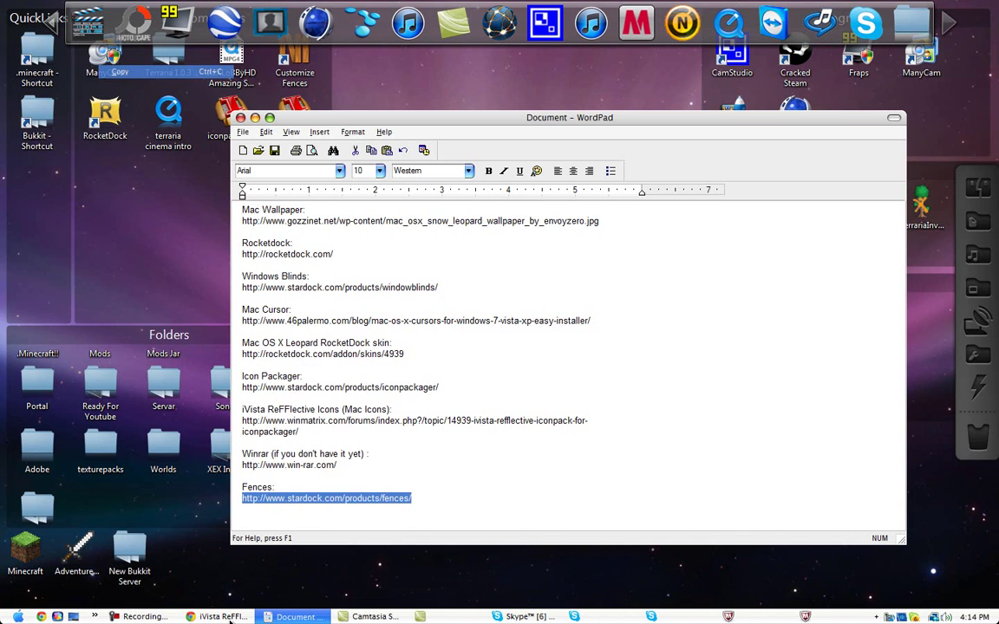
- Switch to Chrome, open the copied Fences address and view the free and Pro editions on the Stardock page
left_click(218, 616)
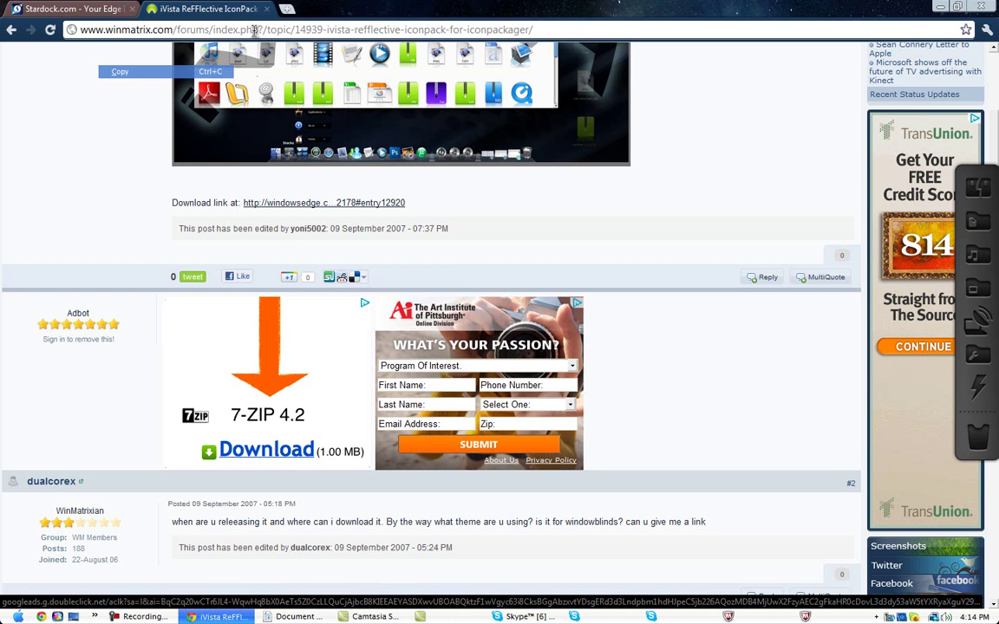
left_click(255, 30)
key("ctrl+v")
key("Return")
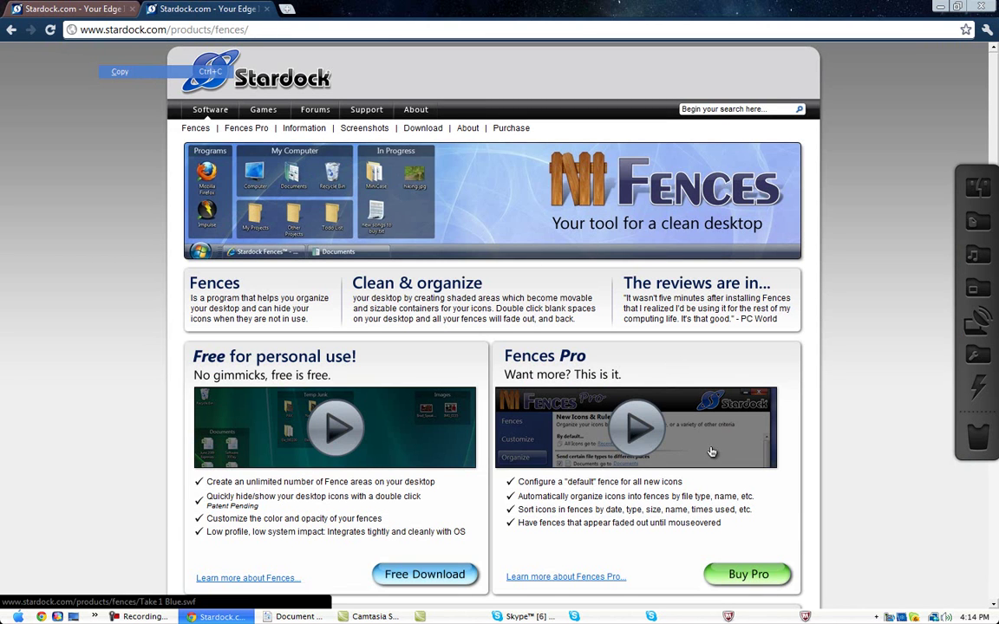
scroll(711, 452, "down", 2)
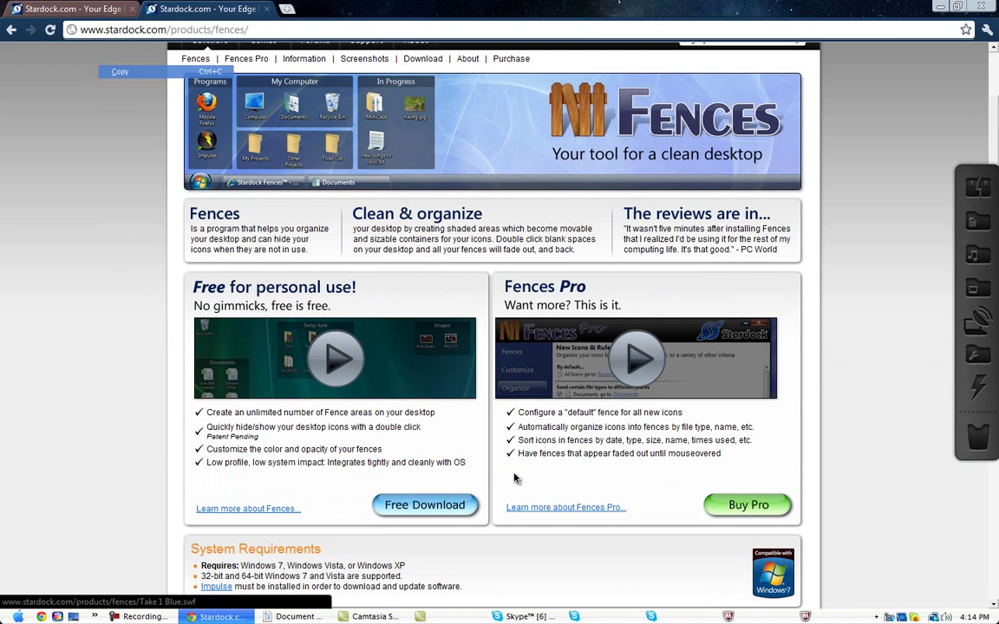
- Minimize the browser and the WordPad document, and show the first folders in the Folders fence on the desktop
left_click(942, 9)
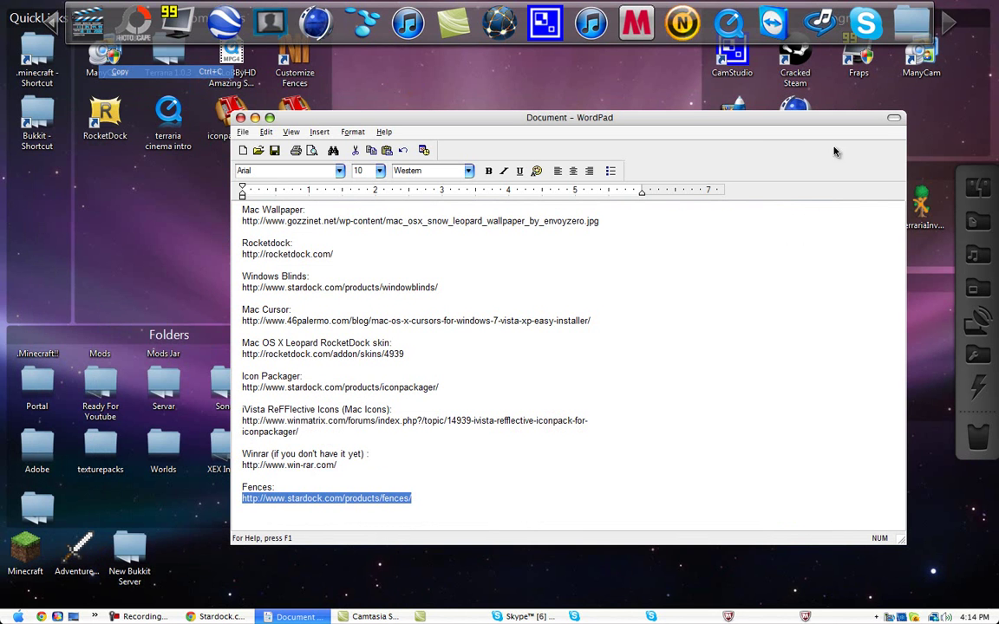
left_click(255, 118)
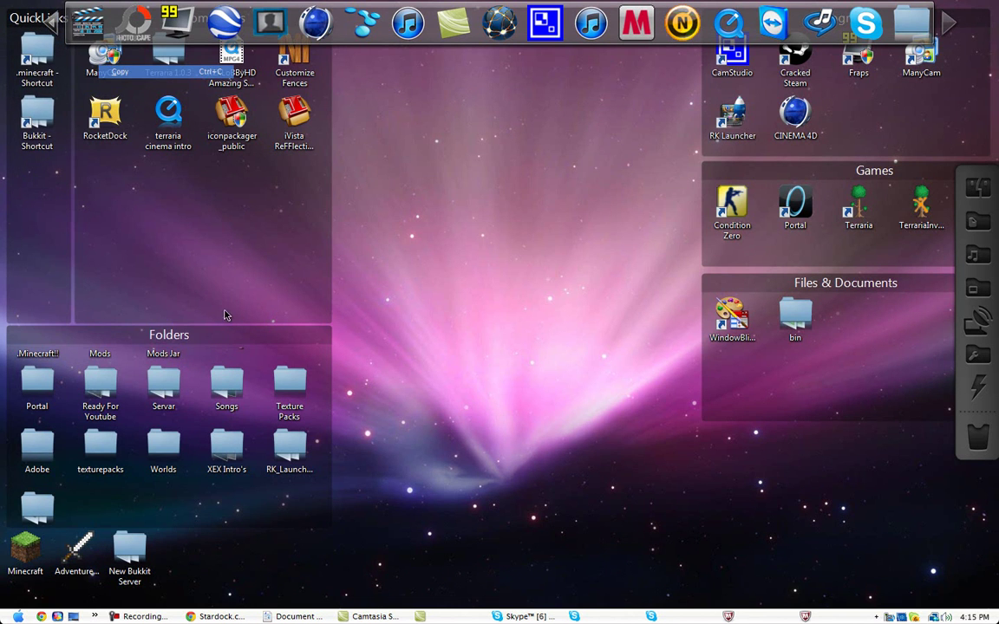
scroll(208, 381, "down", 5)
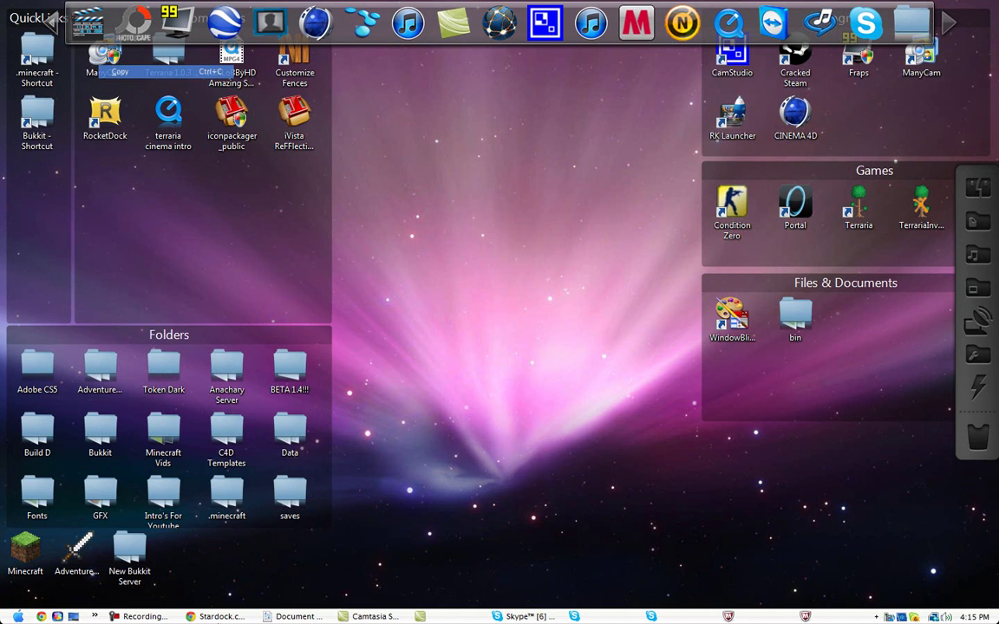
mouse_move(232, 620)
left_click(139, 617)
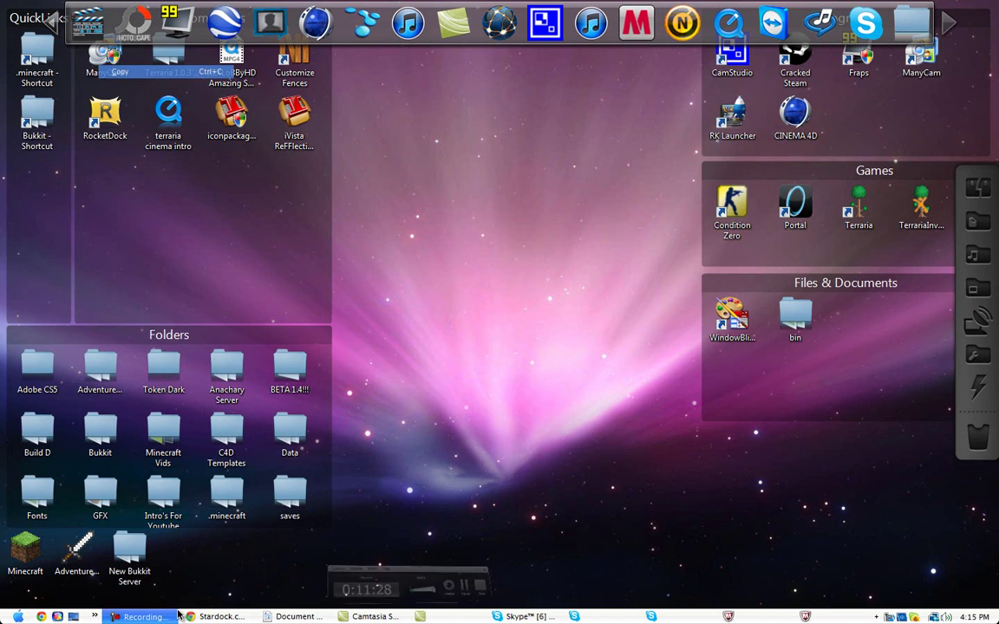